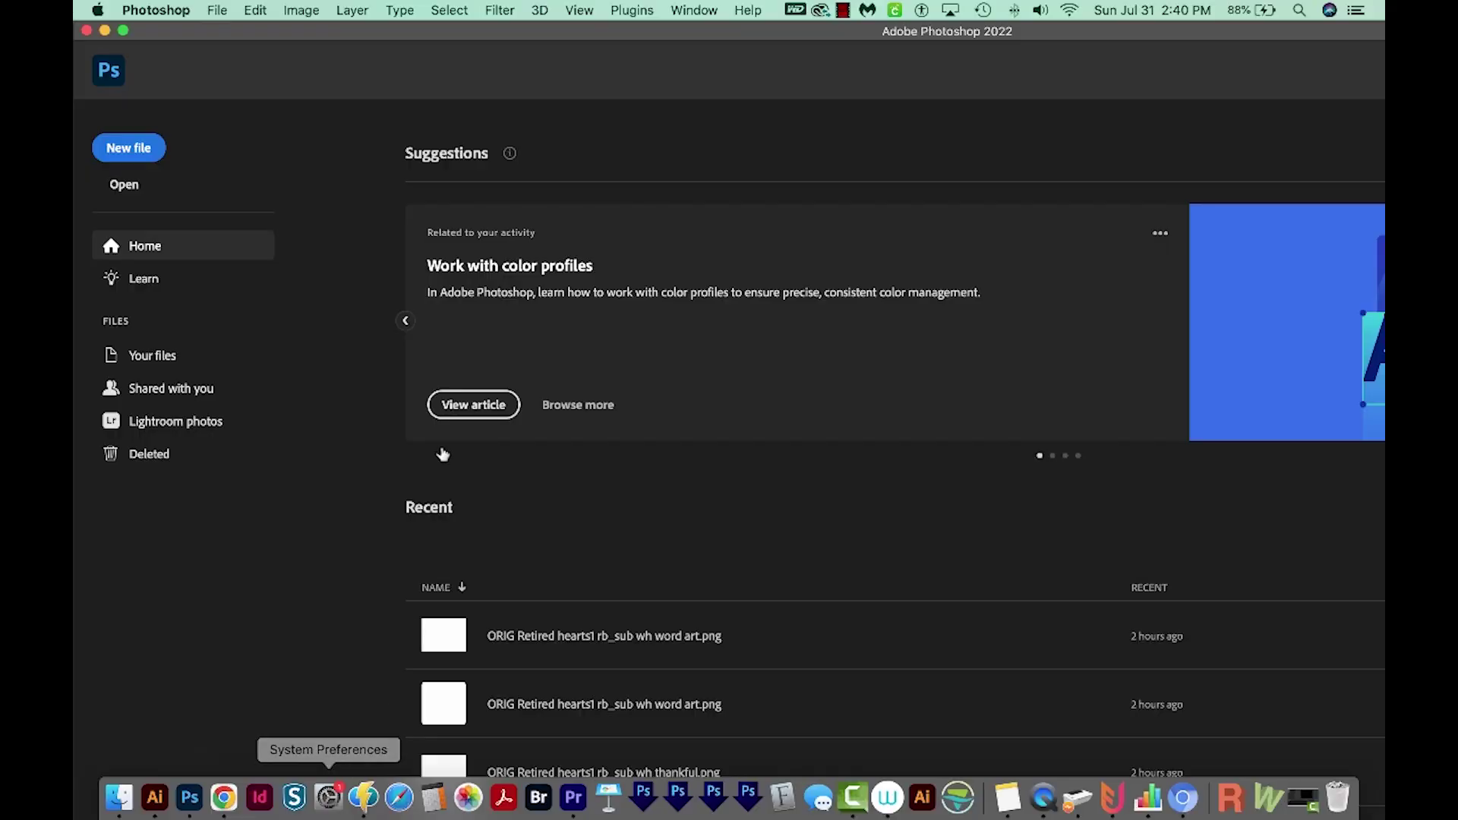
click(124, 187)
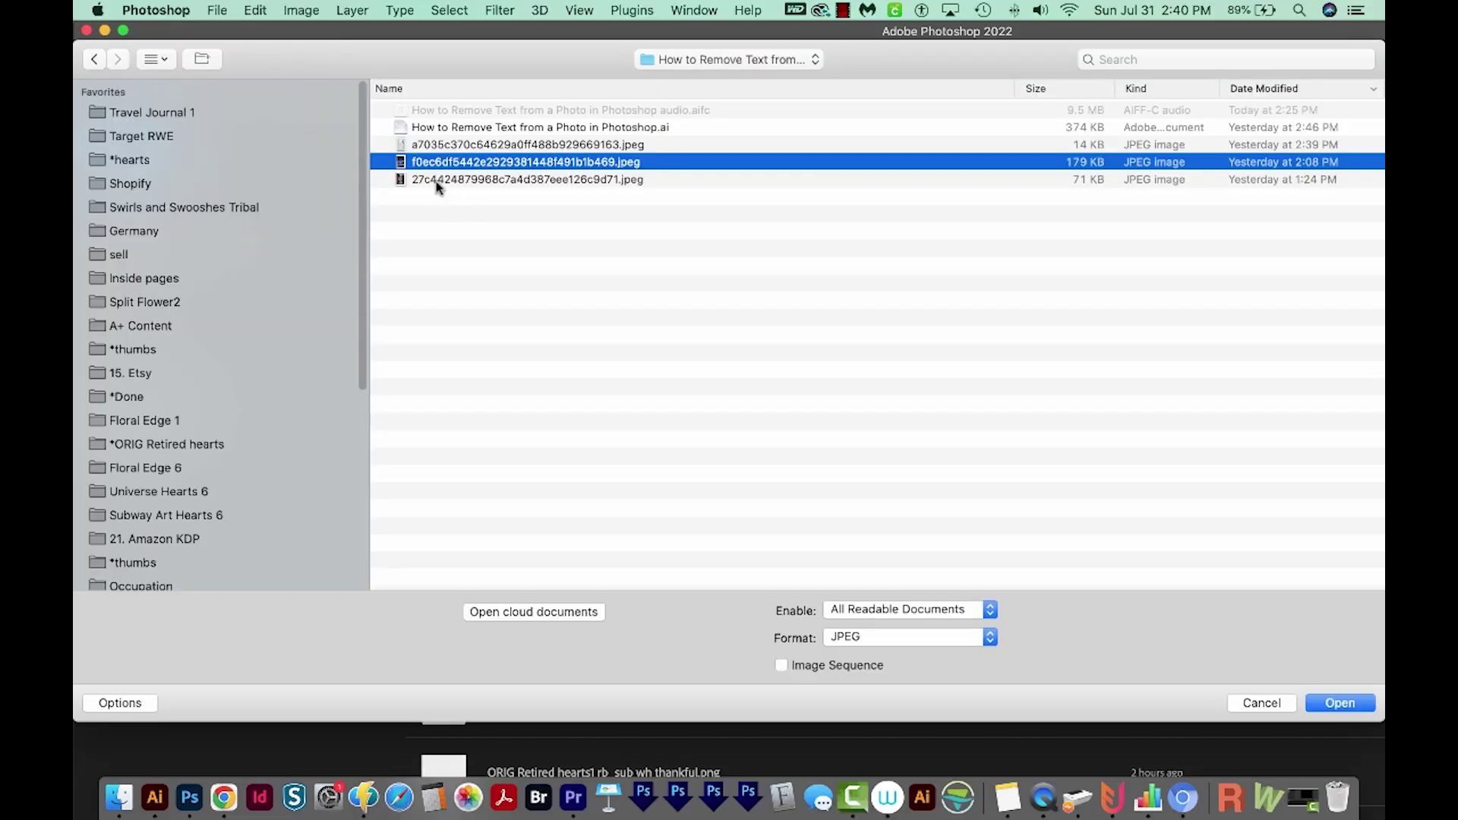
key(space)
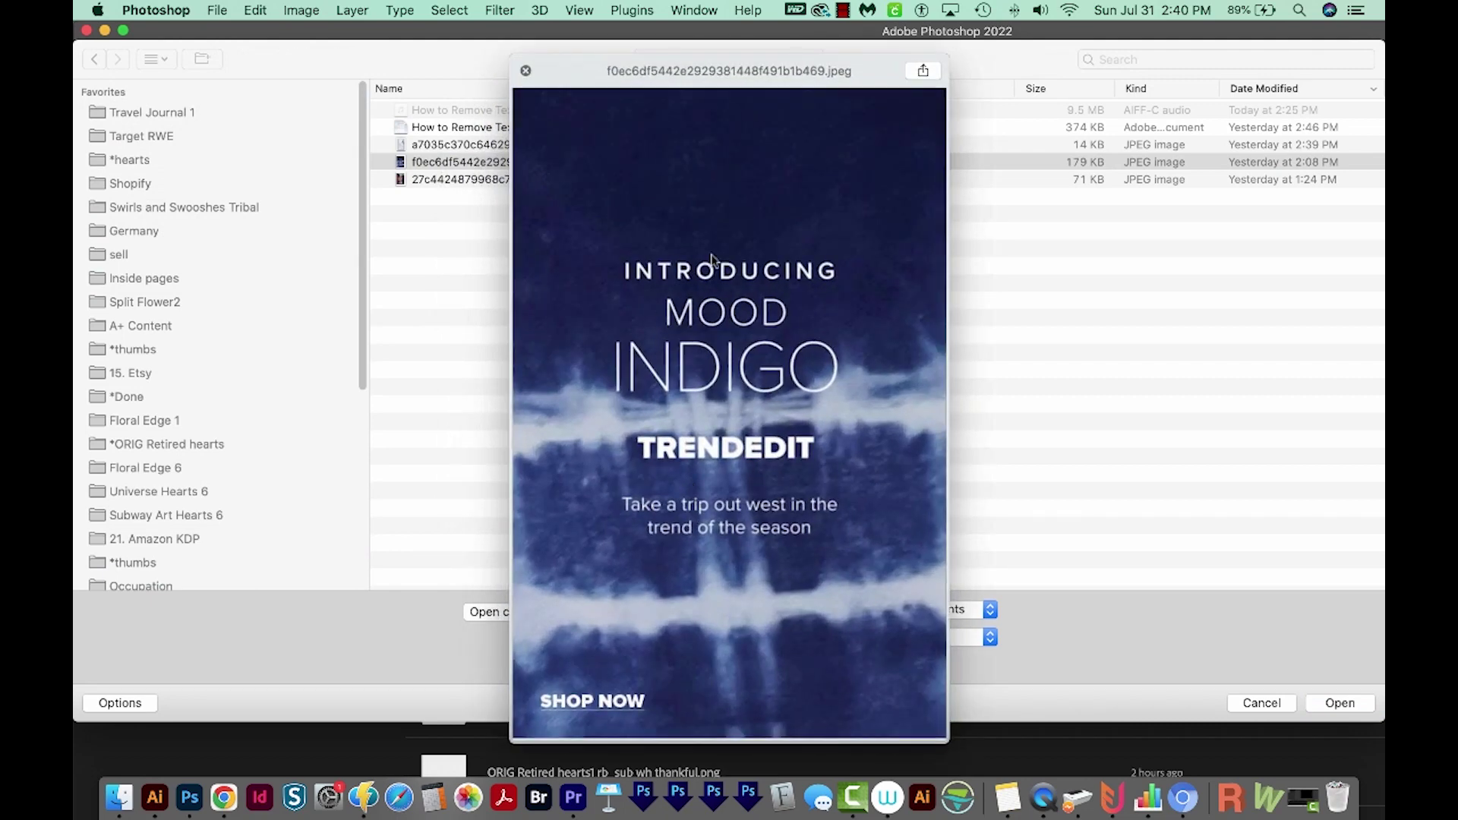
key(space)
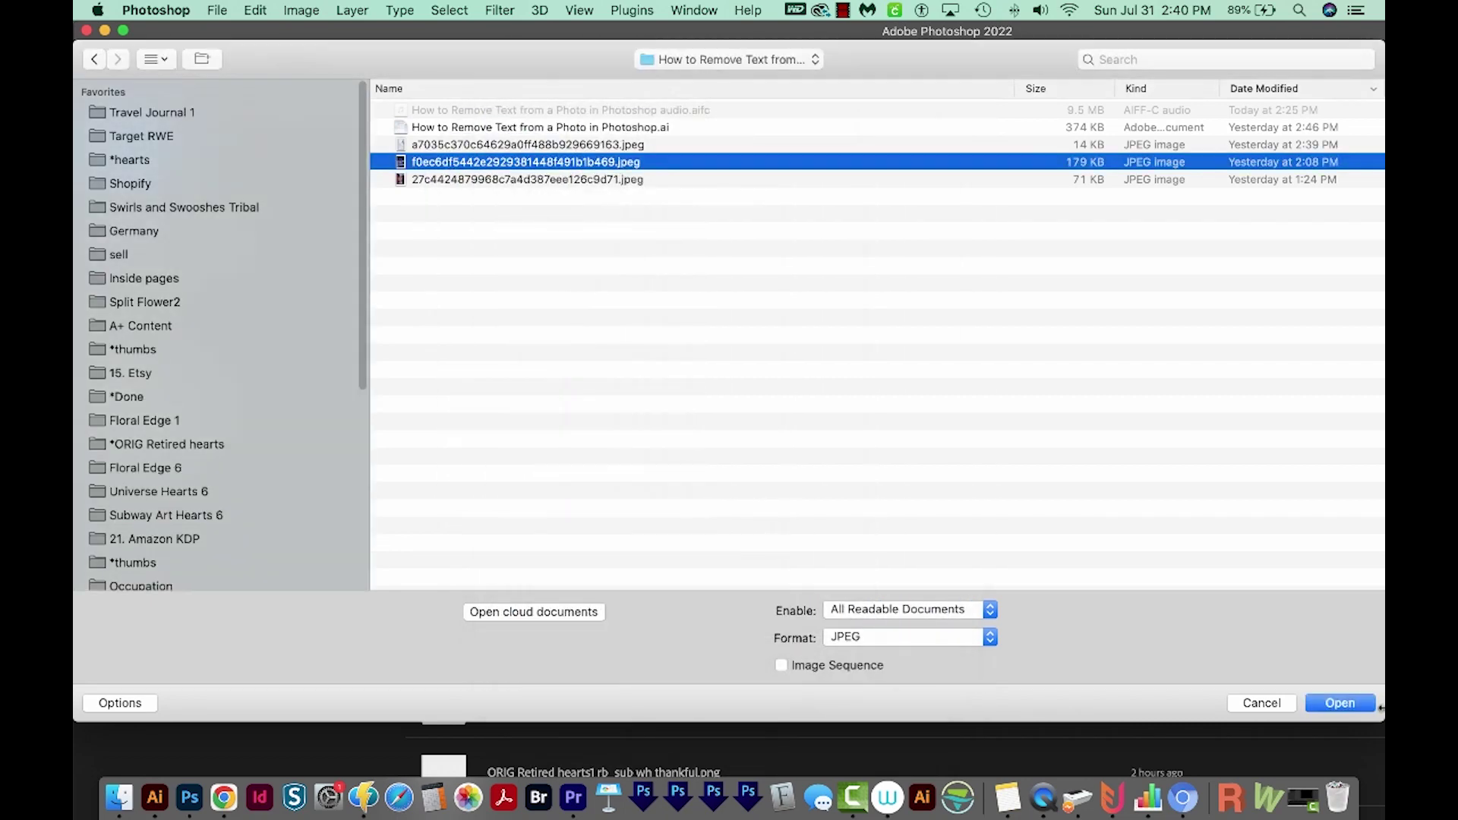
click(1340, 705)
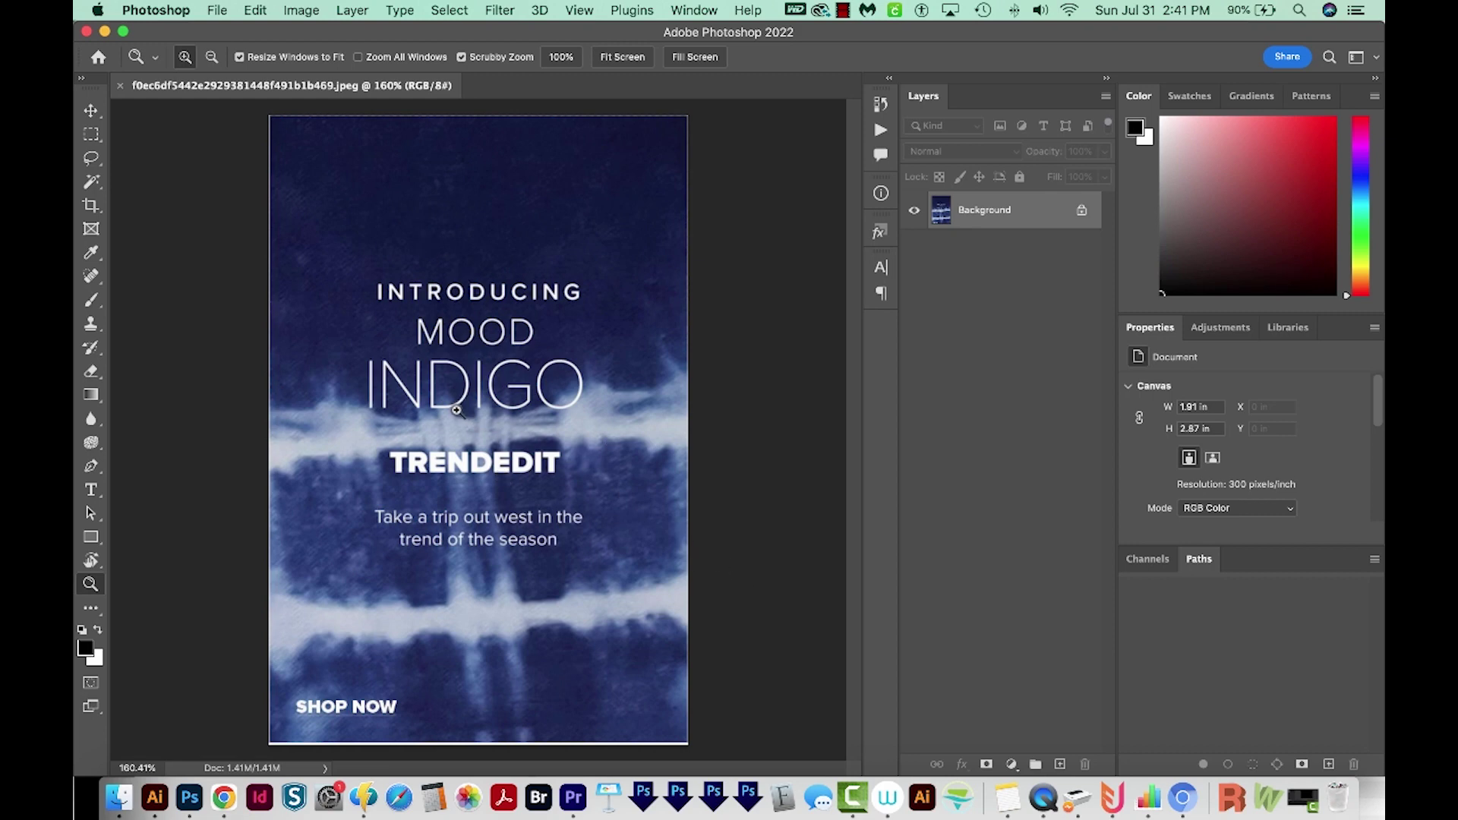
- Lasso a loose freehand selection around the poster's main text block
click(91, 158)
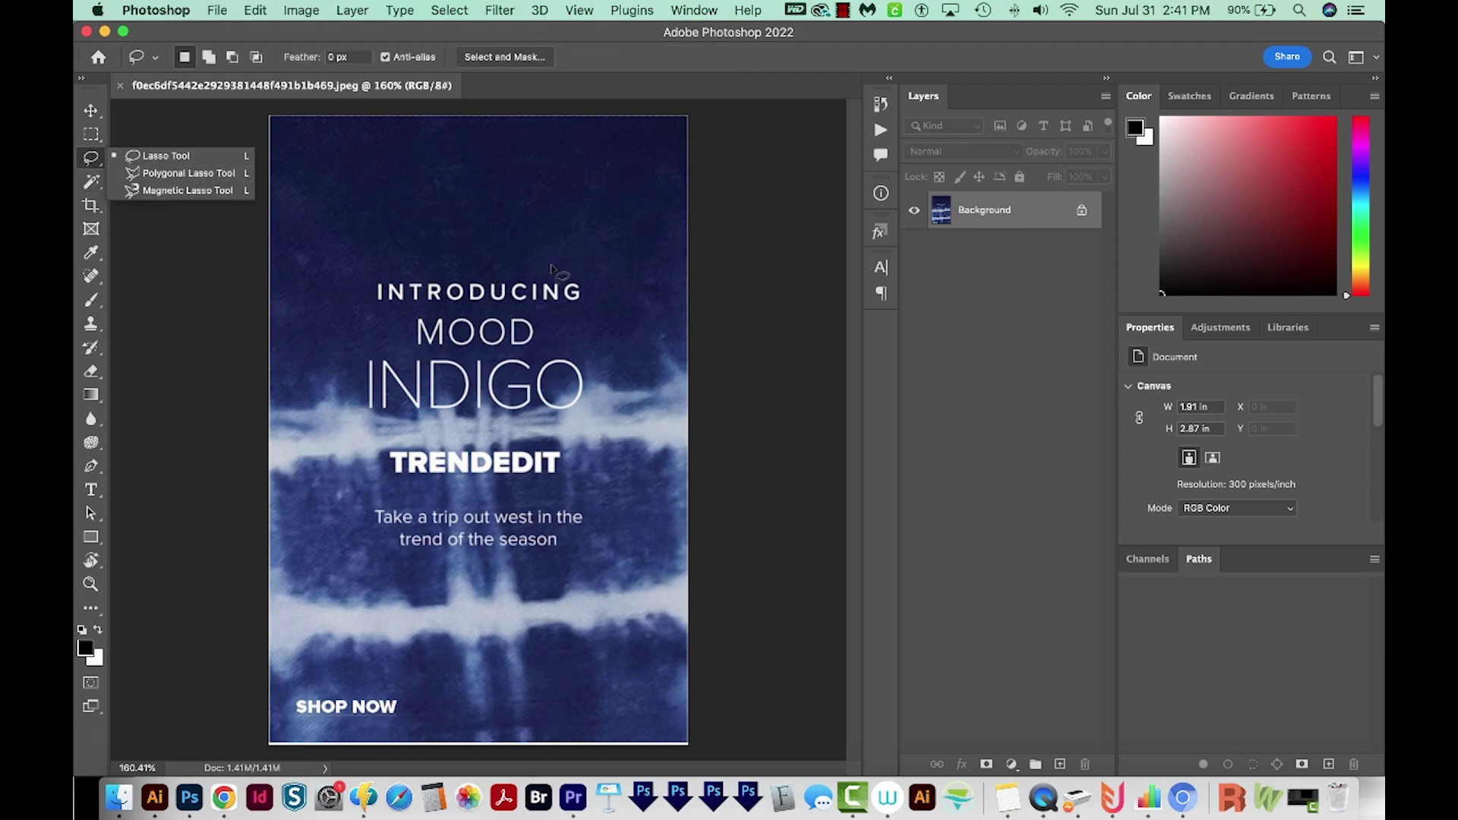
drag(552, 266, 372, 256)
mouse_move(378, 321)
mouse_down()
mouse_move(400, 344)
mouse_move(345, 368)
mouse_up()
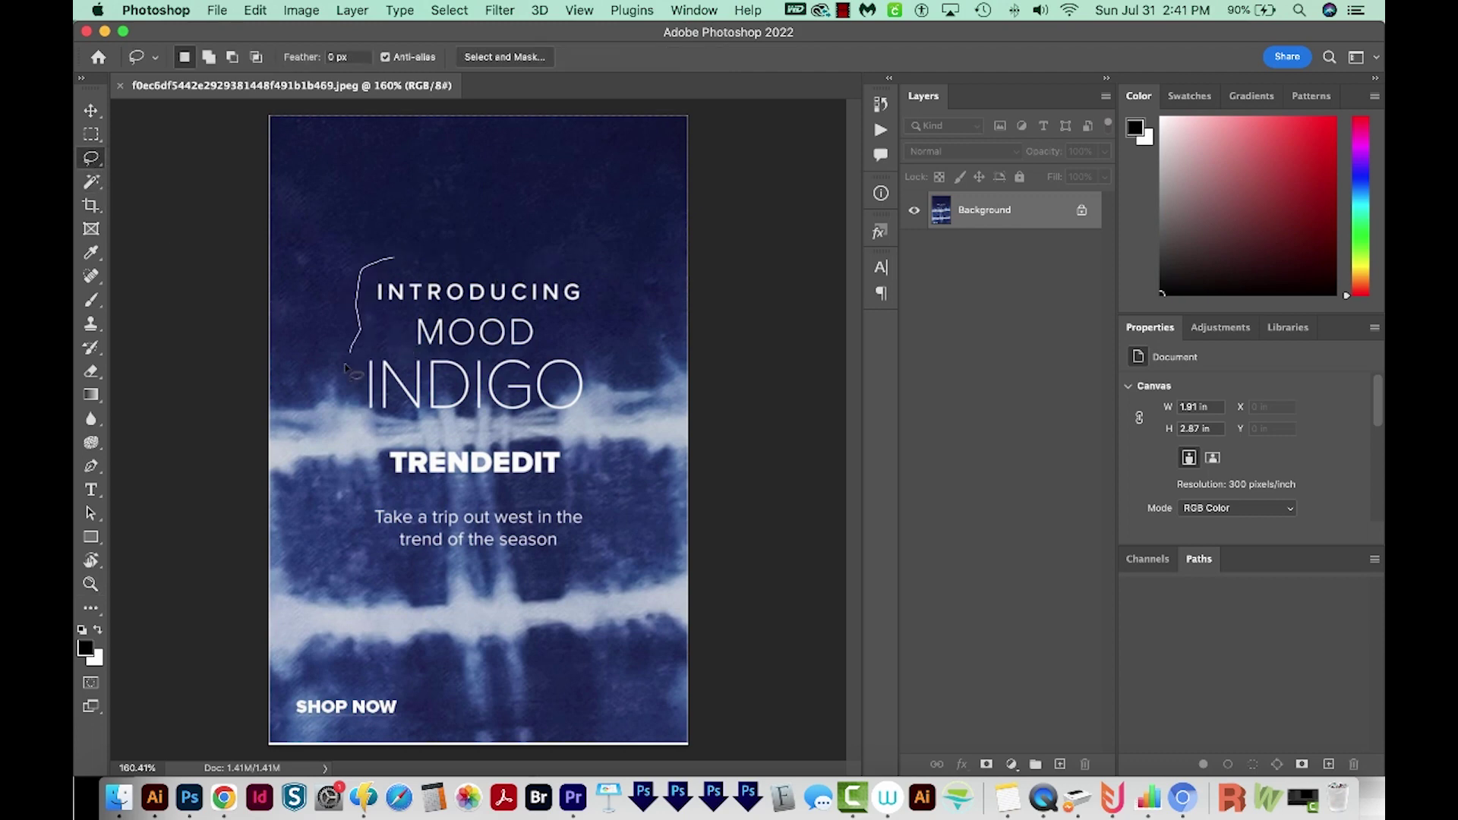
mouse_move(433, 566)
mouse_down()
mouse_move(573, 578)
mouse_move(612, 493)
mouse_move(507, 256)
mouse_move(394, 271)
mouse_up()
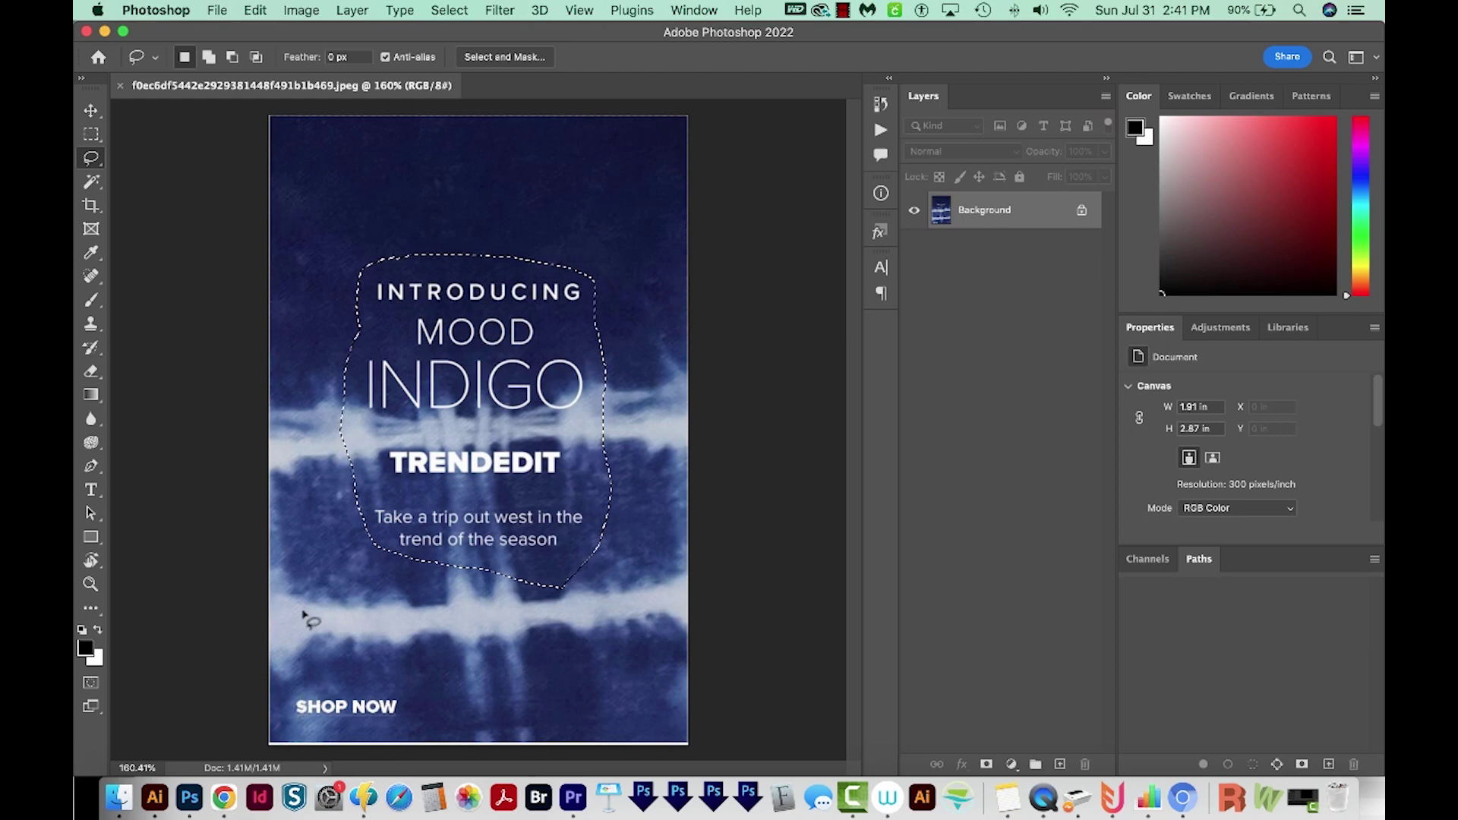
- Add a rectangular marquee around SHOP NOW to the selection
key(m)
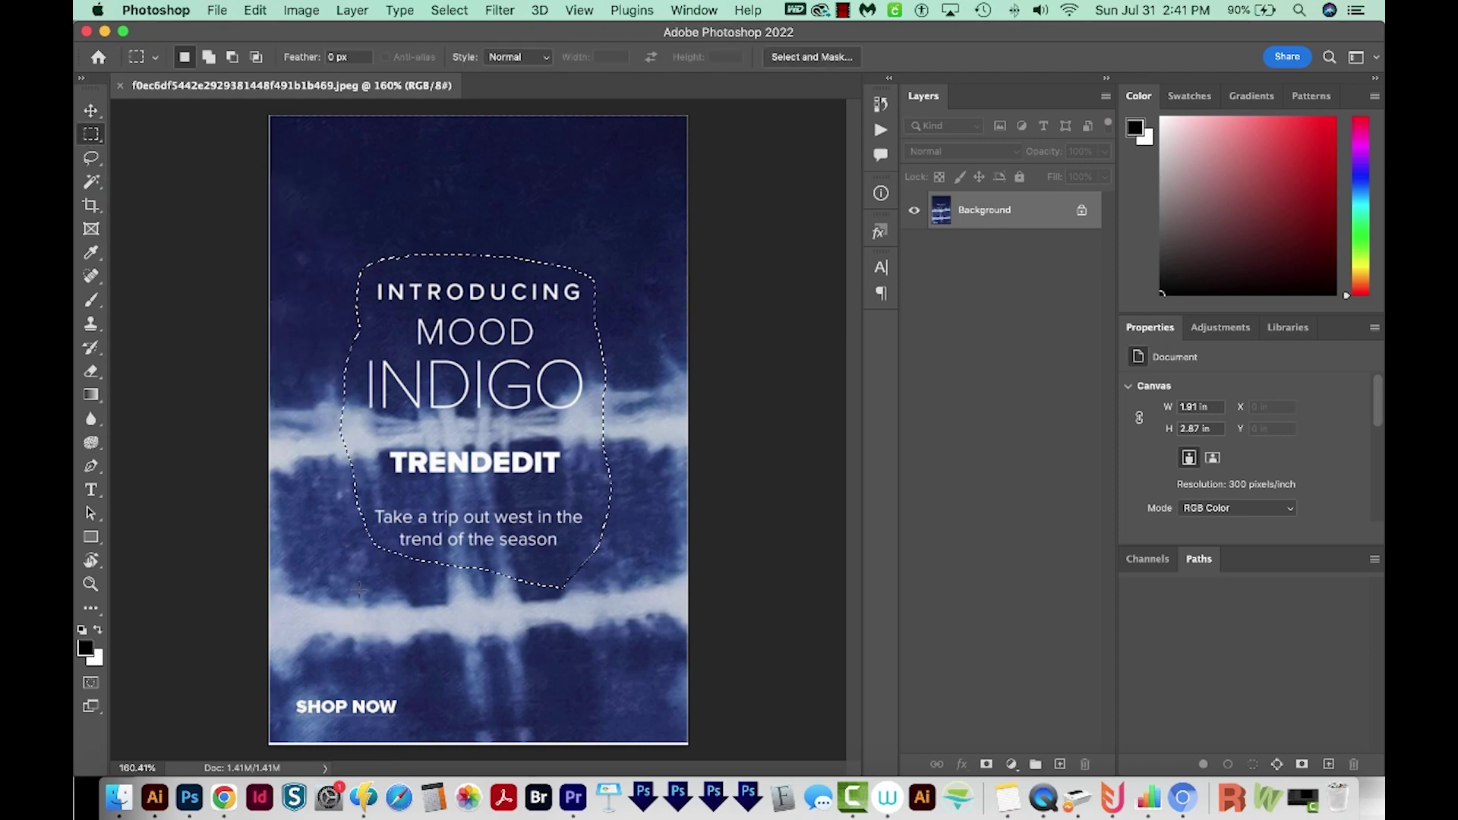
key(shift)
drag(287, 689, 415, 728)
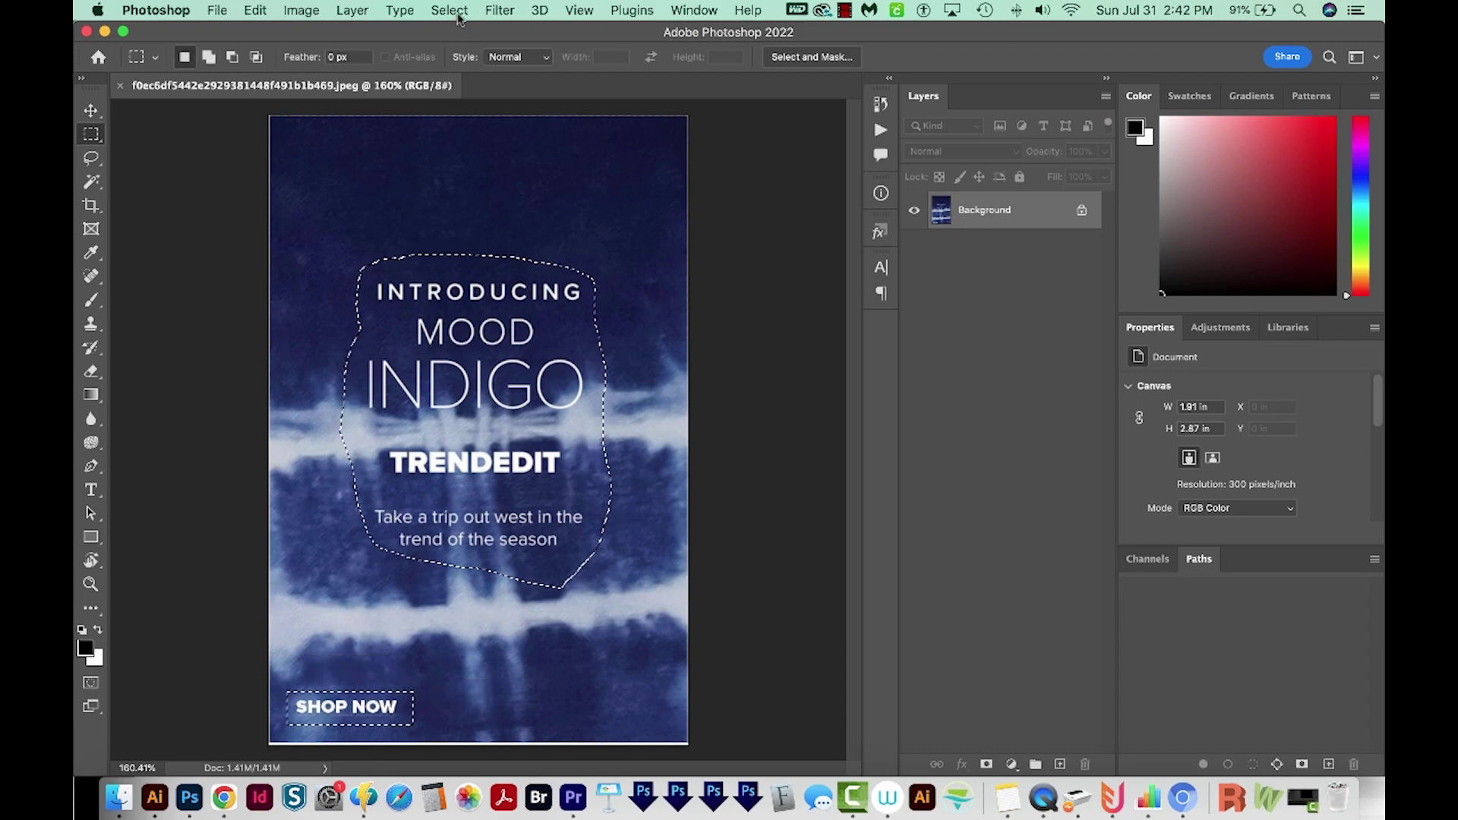
click(450, 11)
- Limit the selection with Color Range set to Highlights, adjusting Range and Fuzziness
click(524, 192)
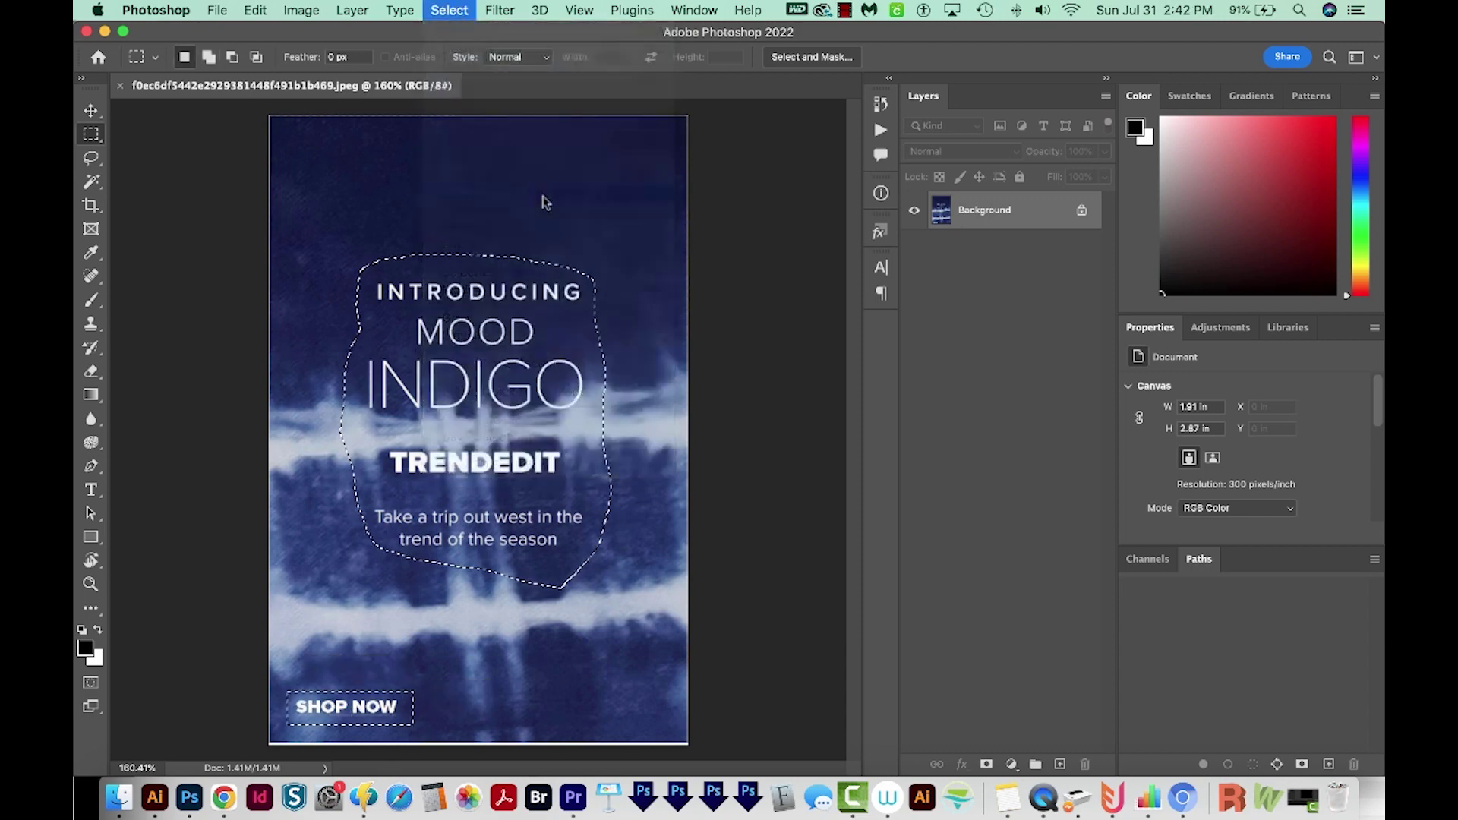
click(1061, 139)
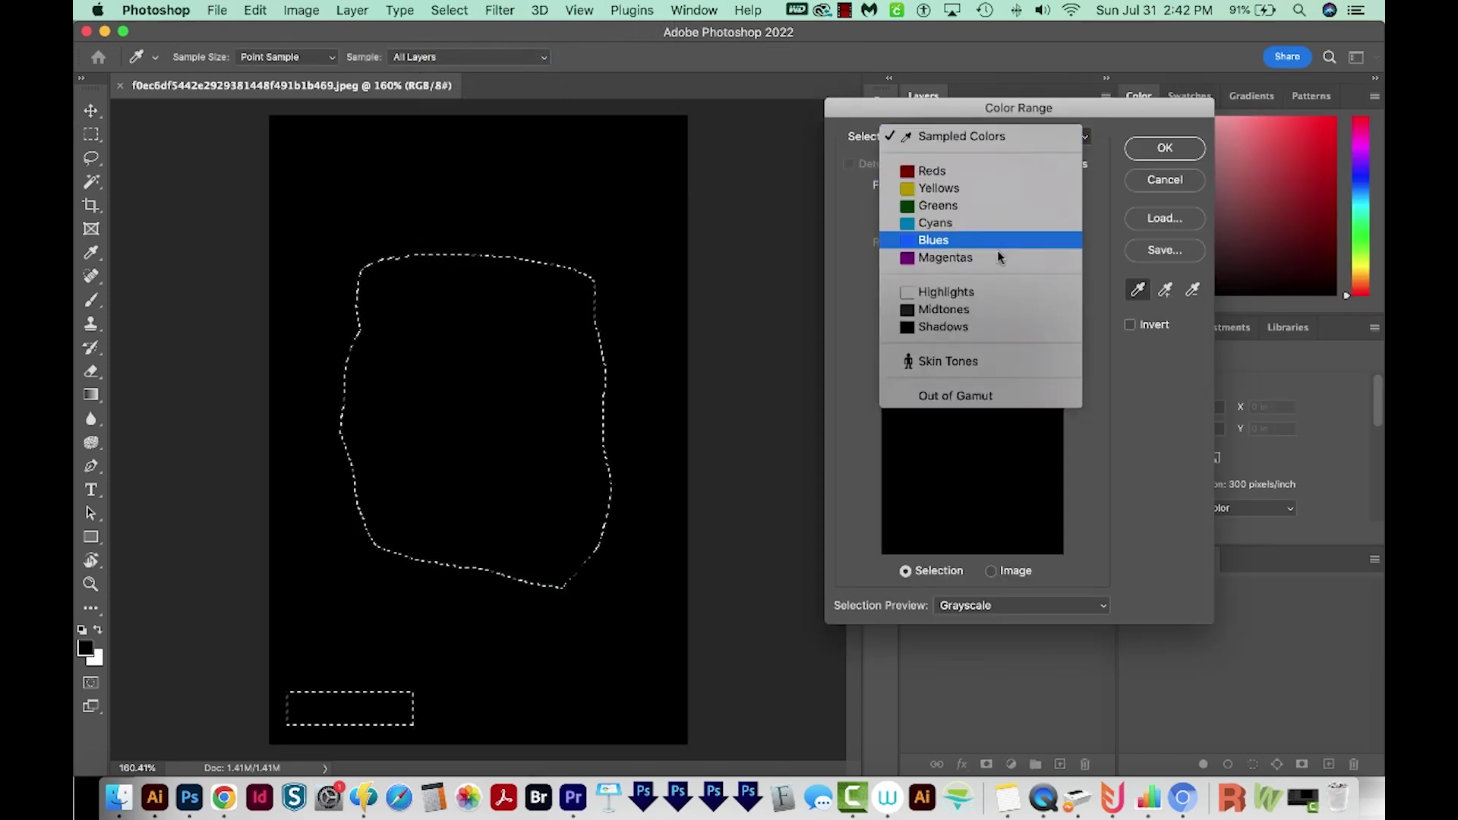
click(943, 295)
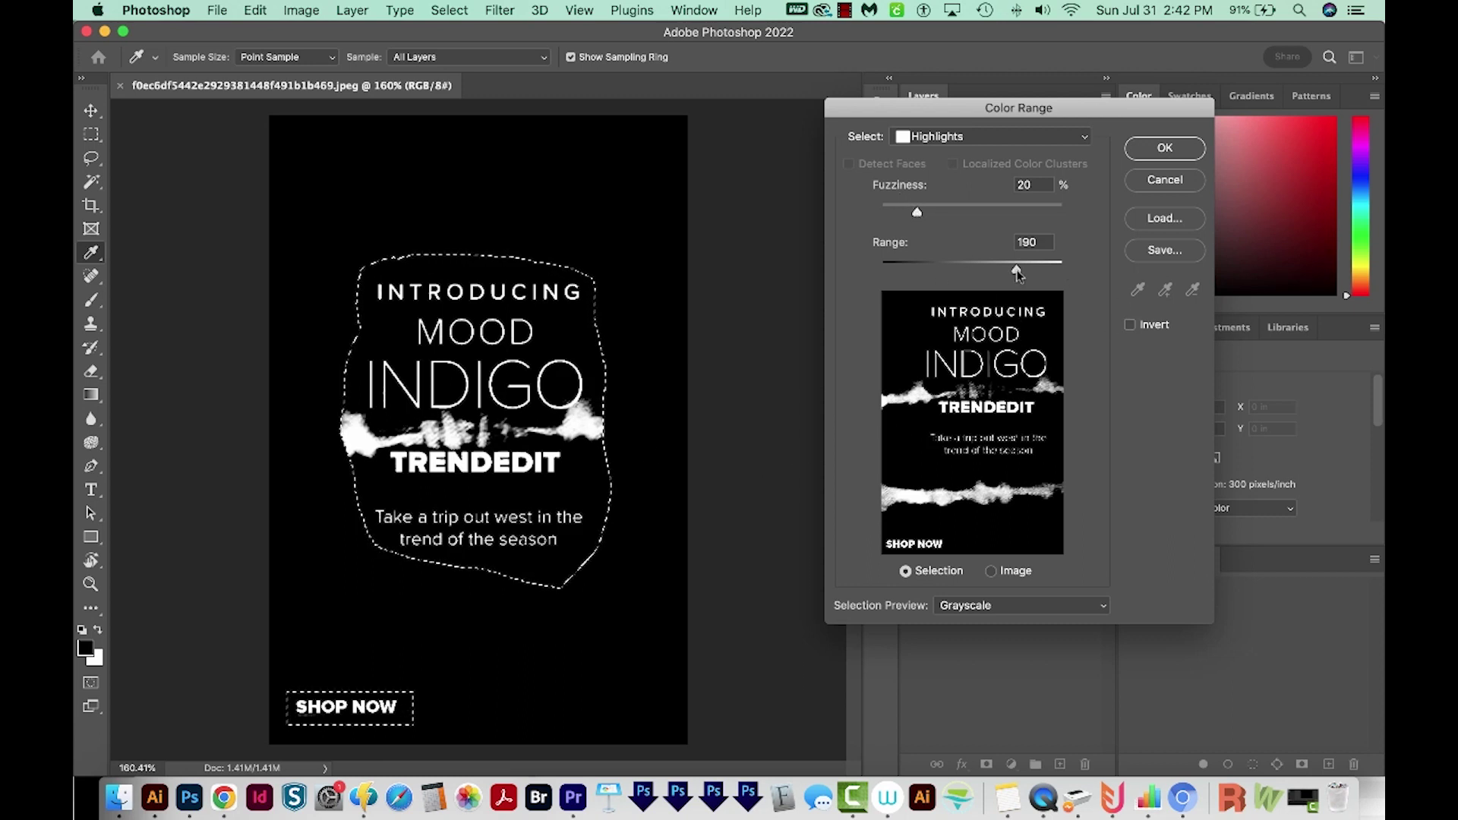
drag(1028, 272, 1043, 272)
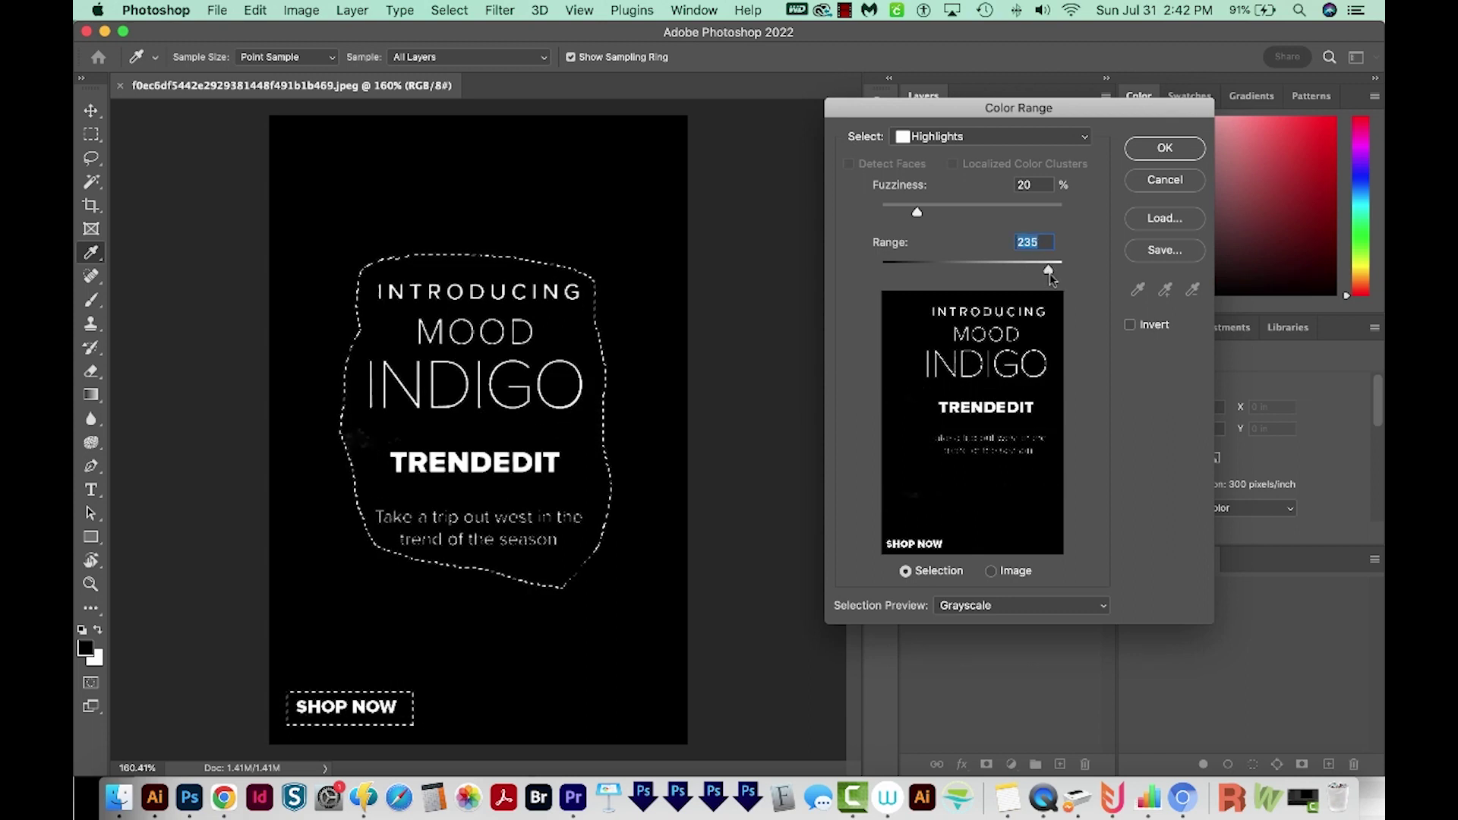
mouse_move(917, 214)
mouse_down()
mouse_move(935, 220)
mouse_move(922, 215)
mouse_up()
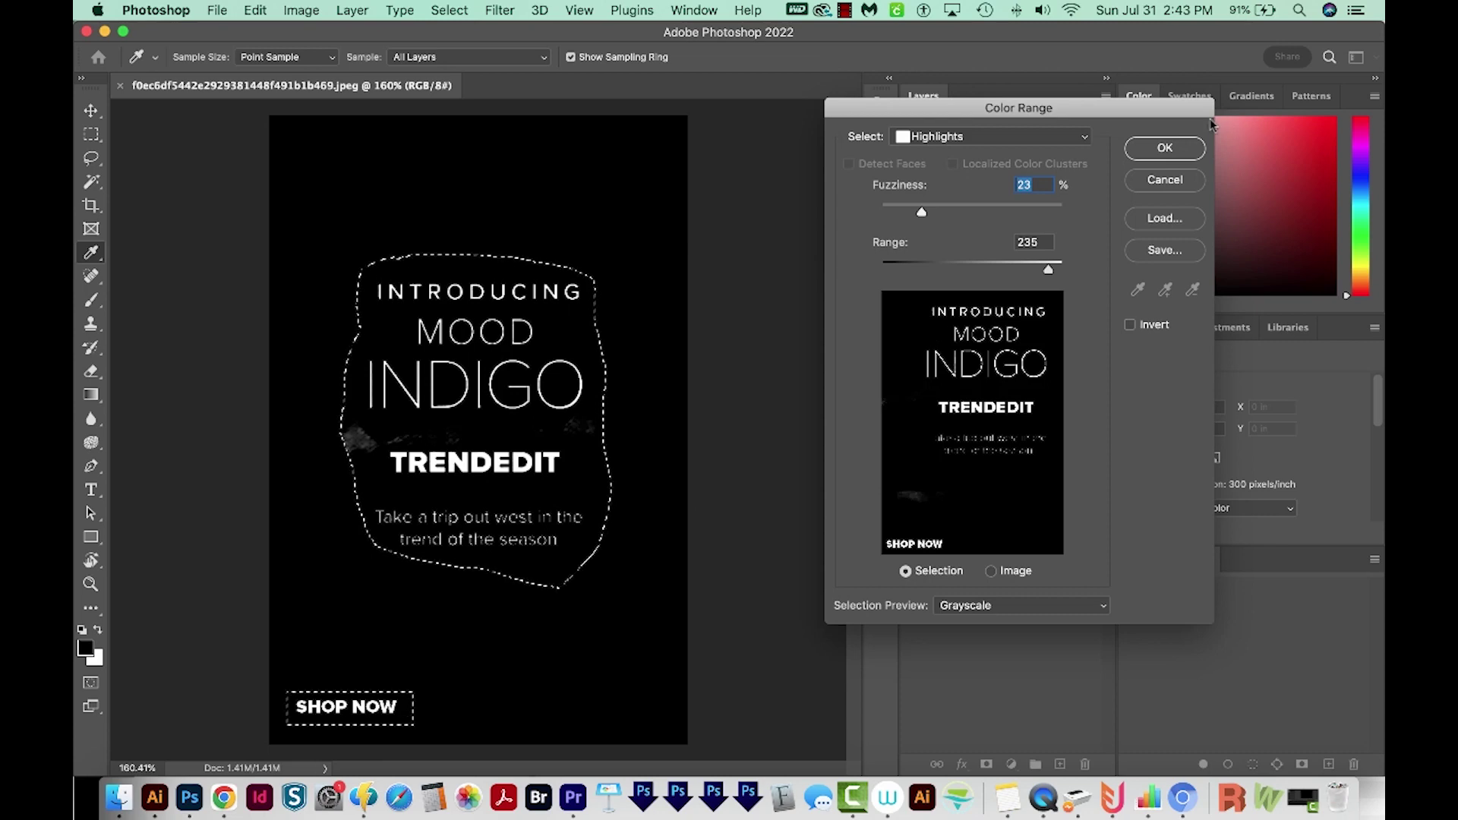
click(1165, 149)
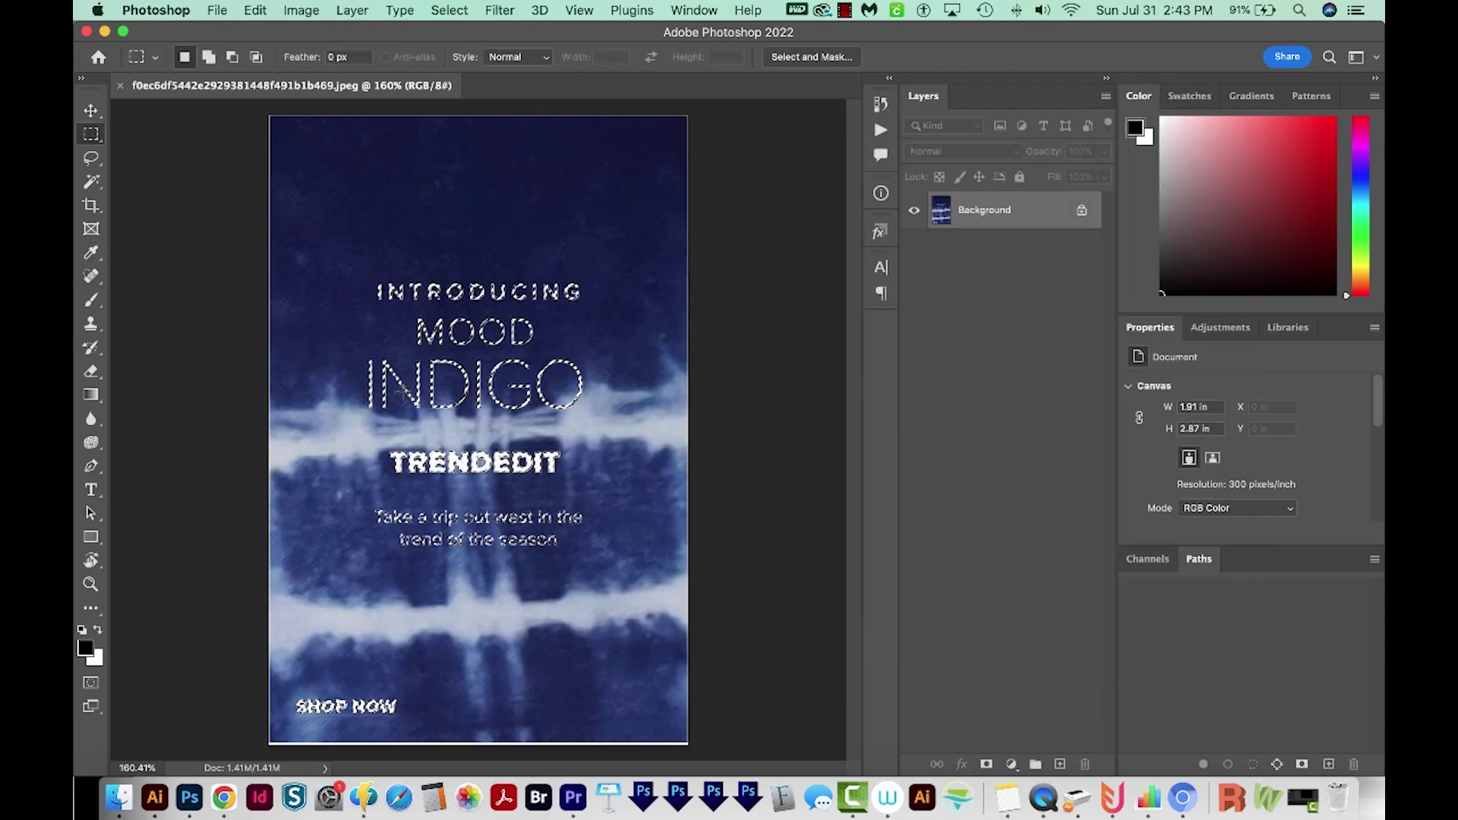
- Expand the lettering selection by 3 pixels
click(446, 11)
mouse_move(522, 298)
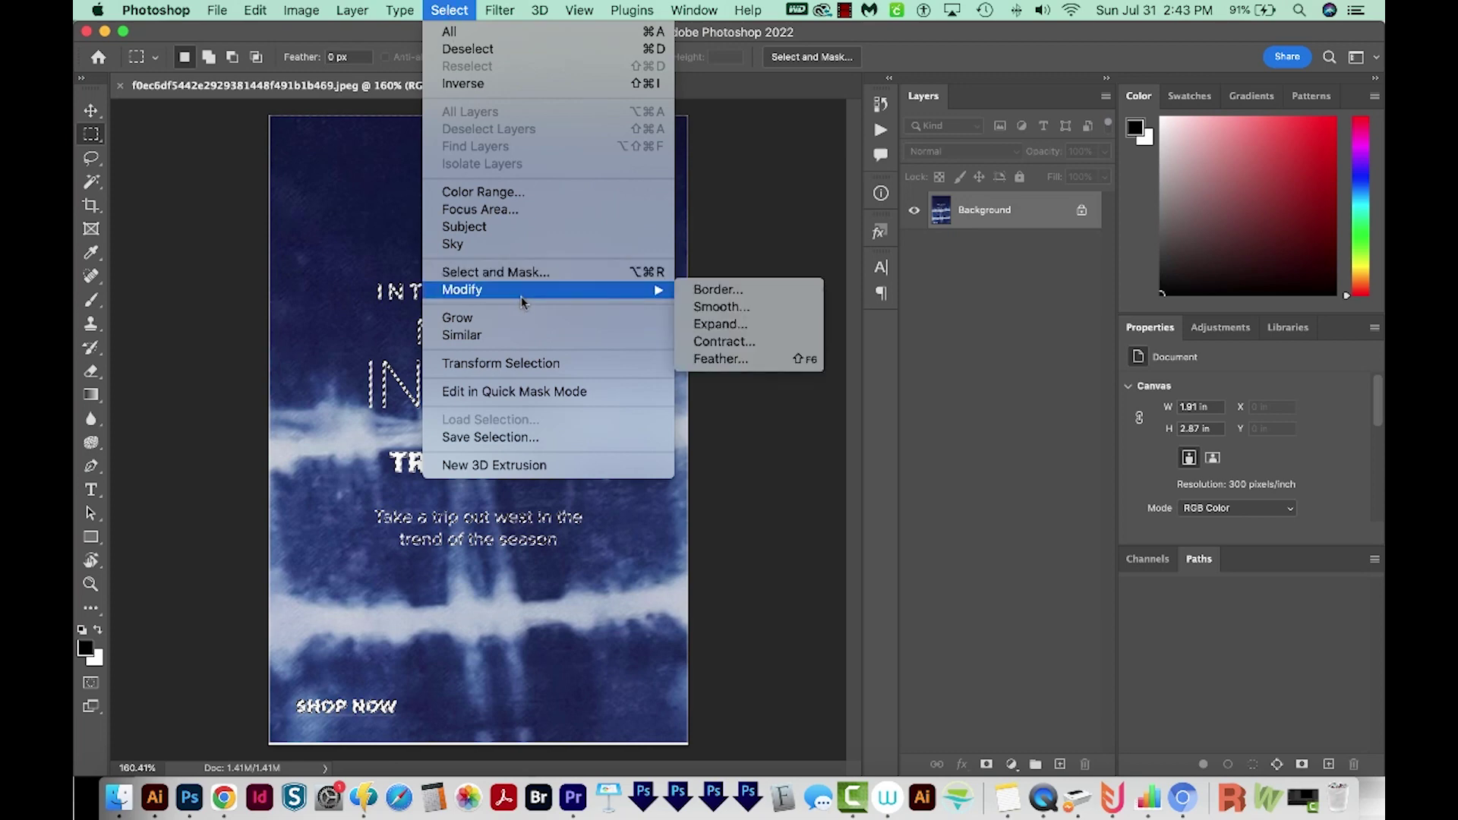
click(751, 334)
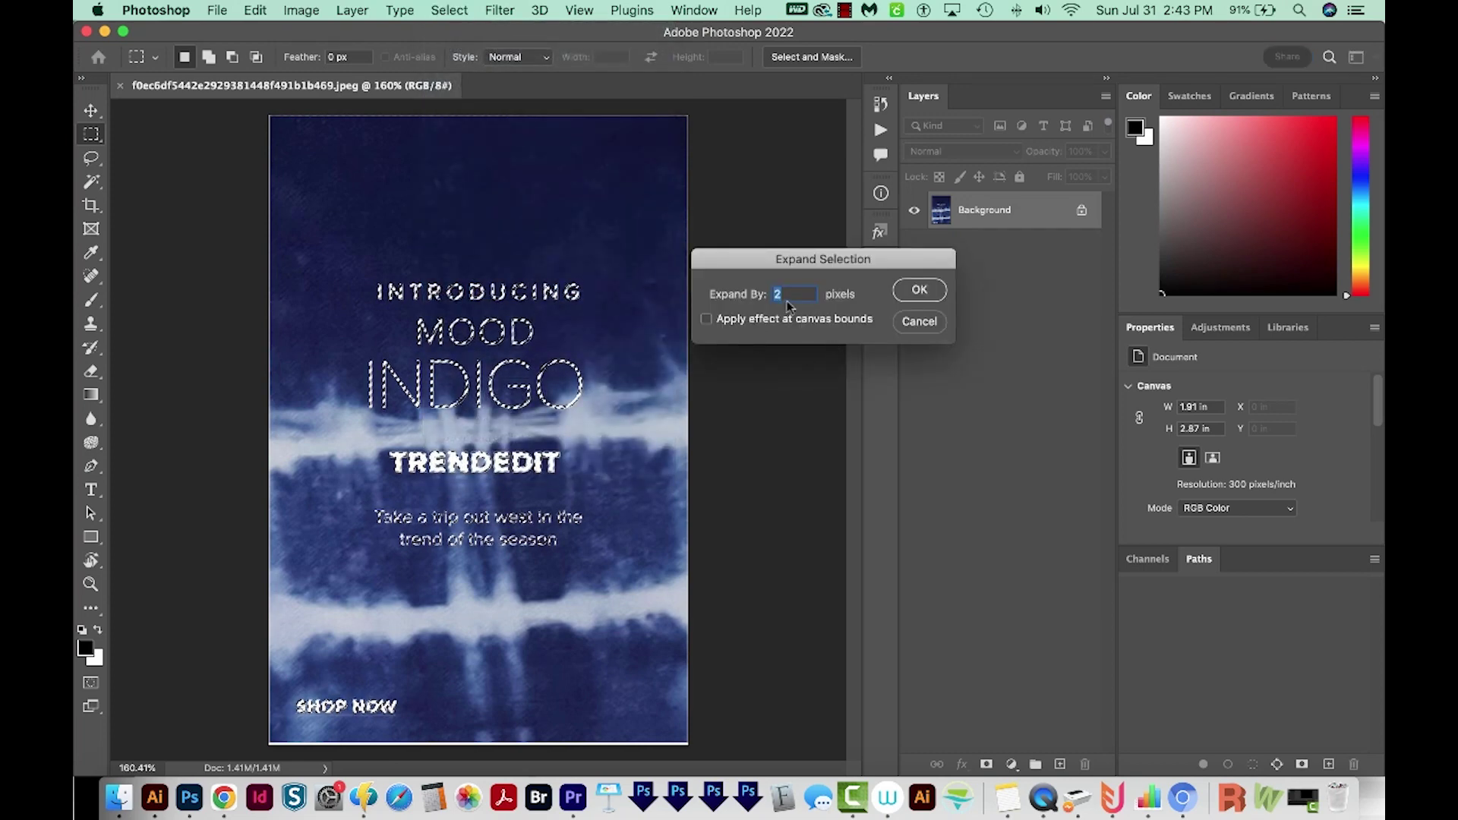
text(3)
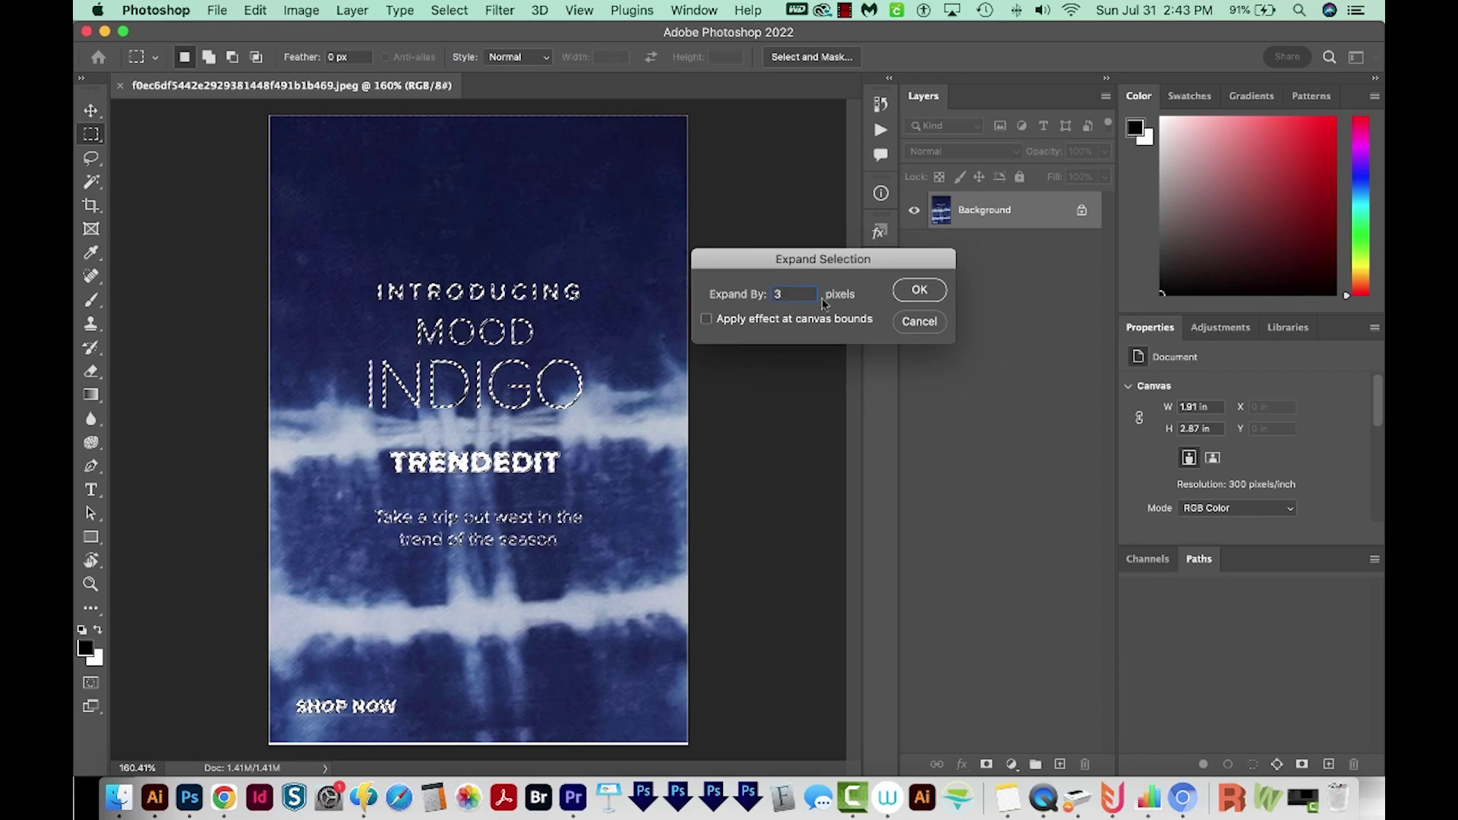
click(919, 290)
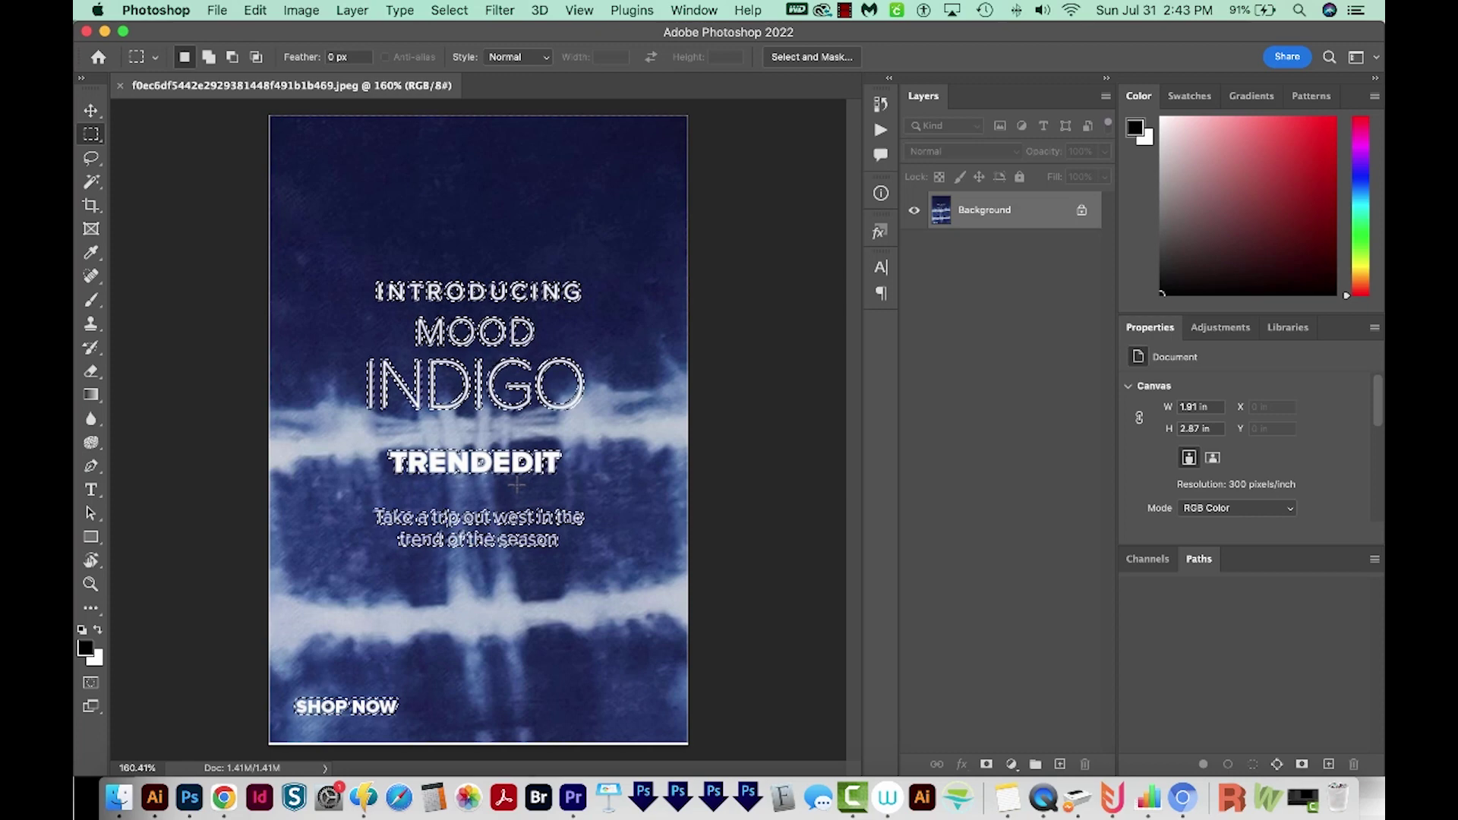
- In Quick Mask, erase stray mask on the pale streak below INDIGO with a 30 px eraser
key(q)
key(x)
scroll(613, 489, up, 1)
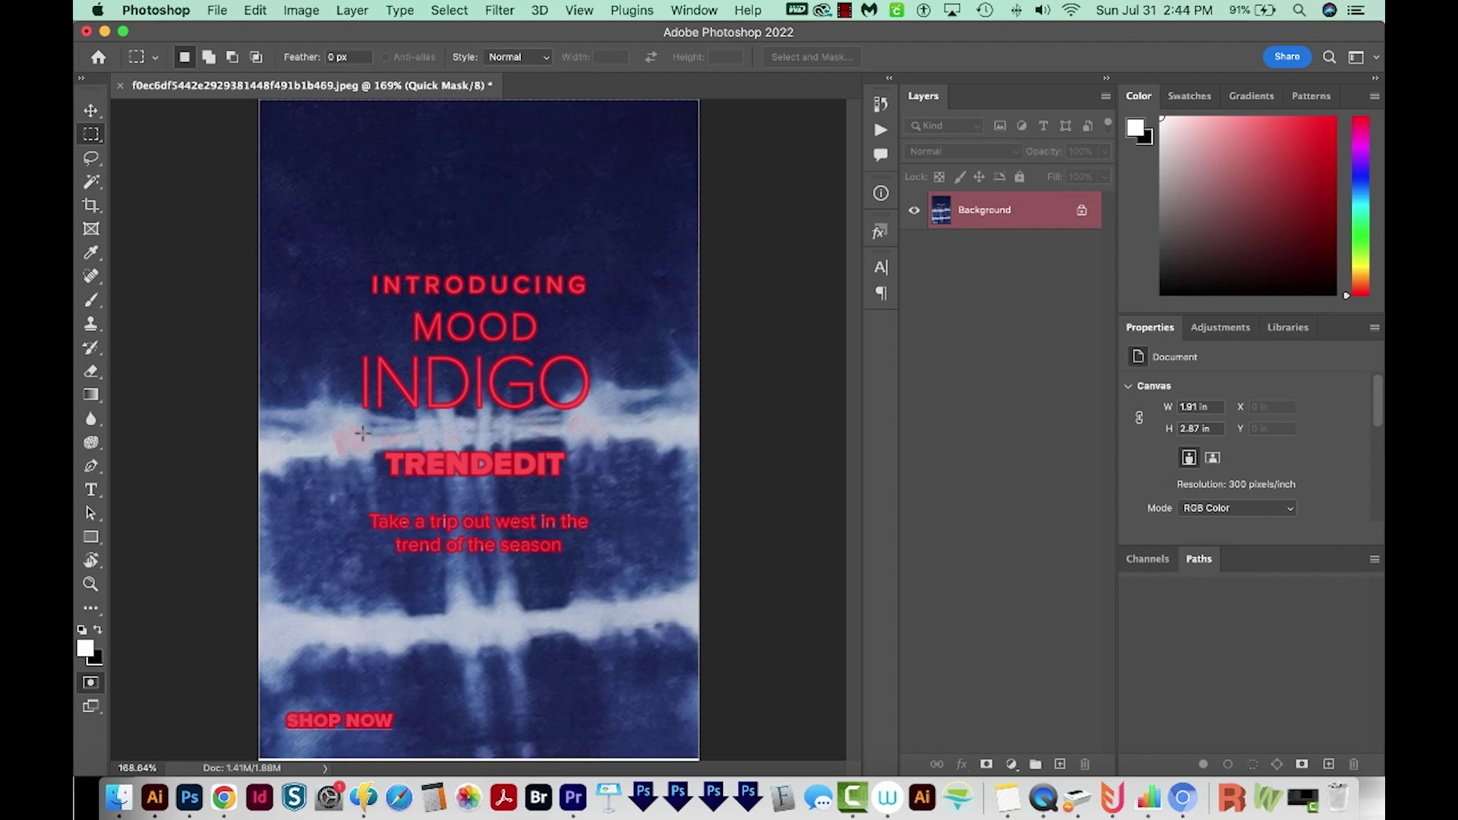
key(e)
drag(312, 434, 338, 450)
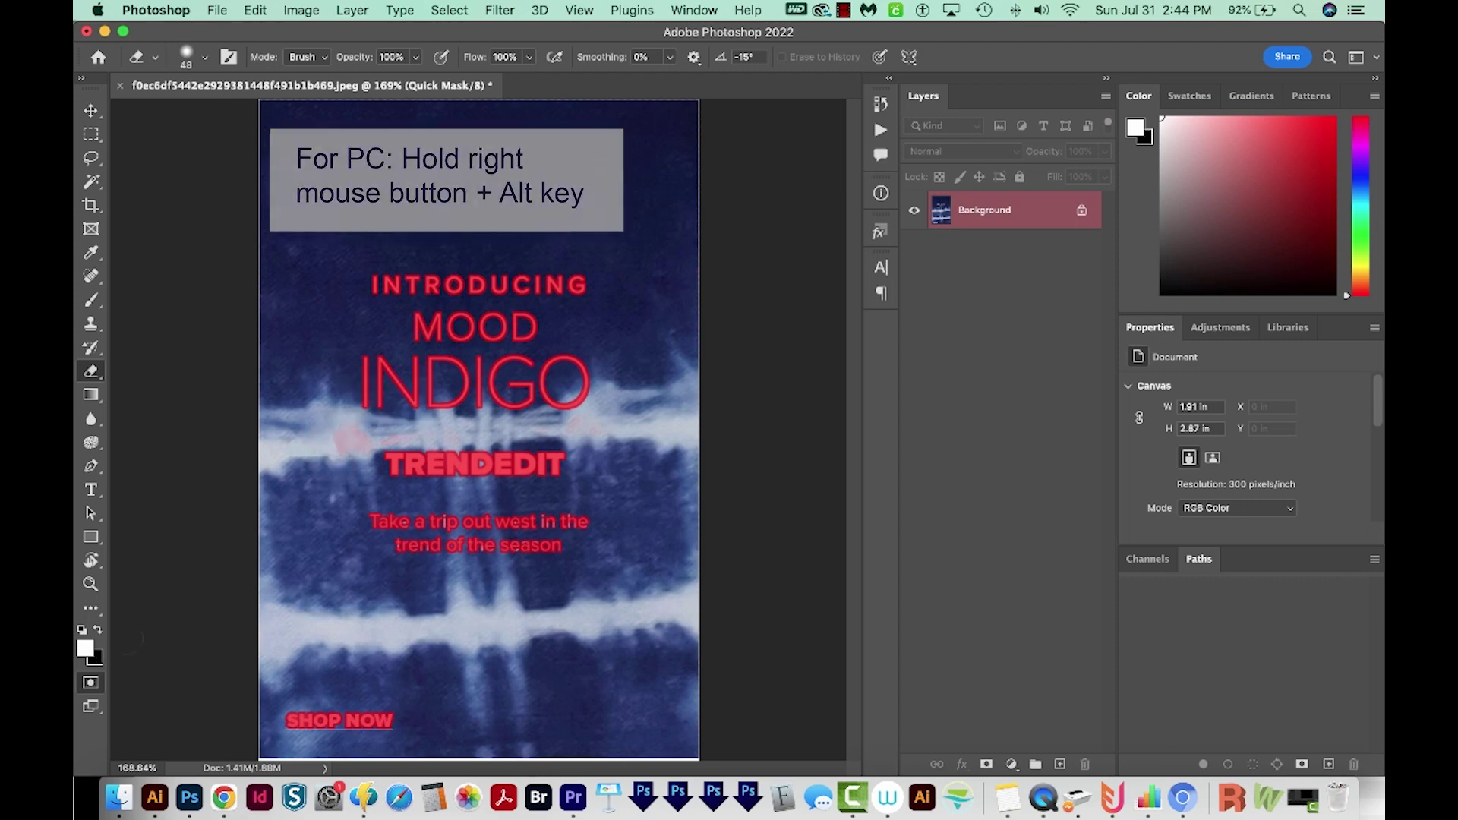
key(x)
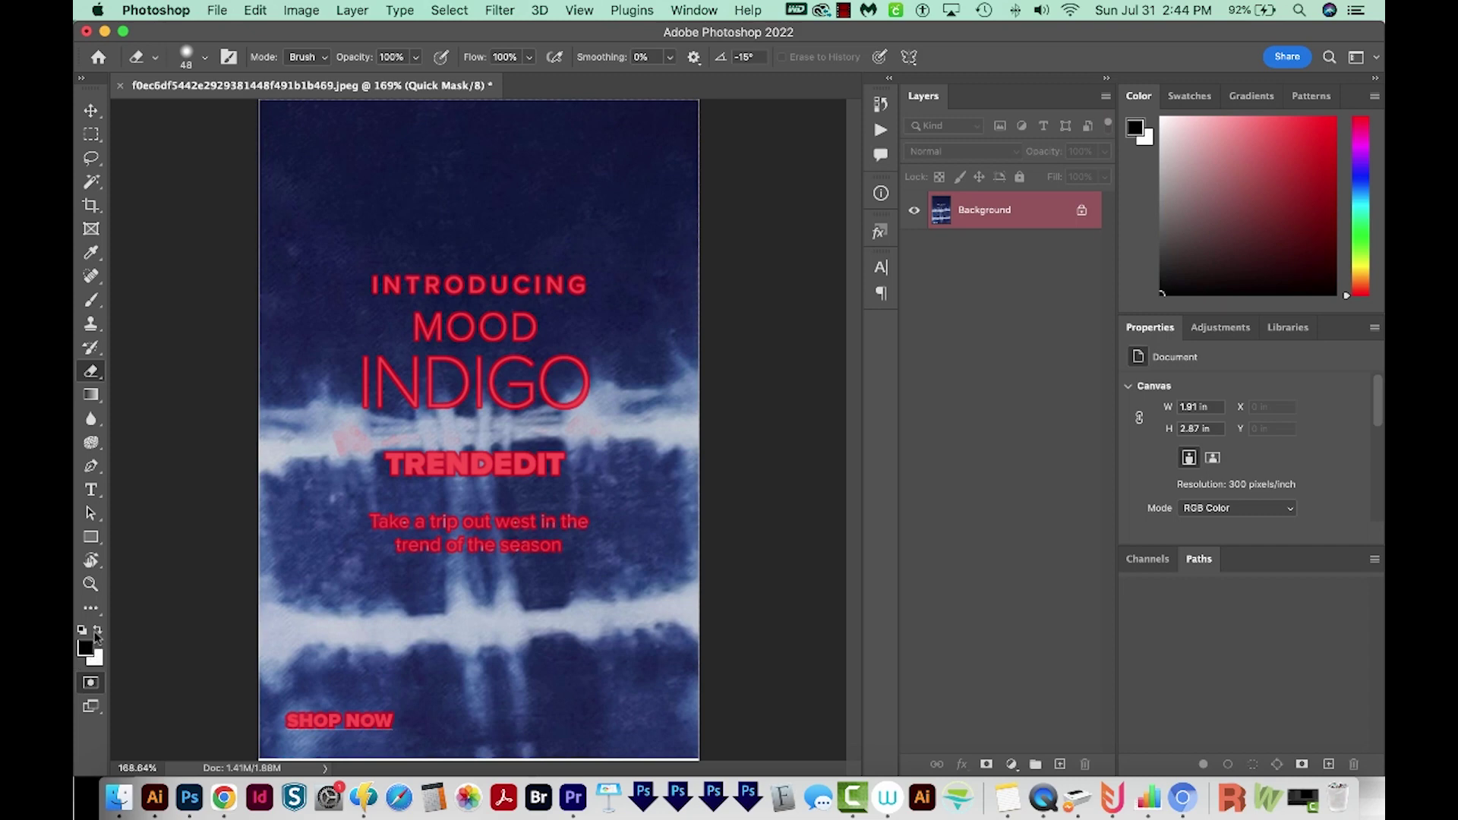
mouse_move(356, 435)
mouse_down()
mouse_move(329, 453)
mouse_move(305, 450)
mouse_move(380, 429)
mouse_move(467, 432)
mouse_move(386, 439)
mouse_up()
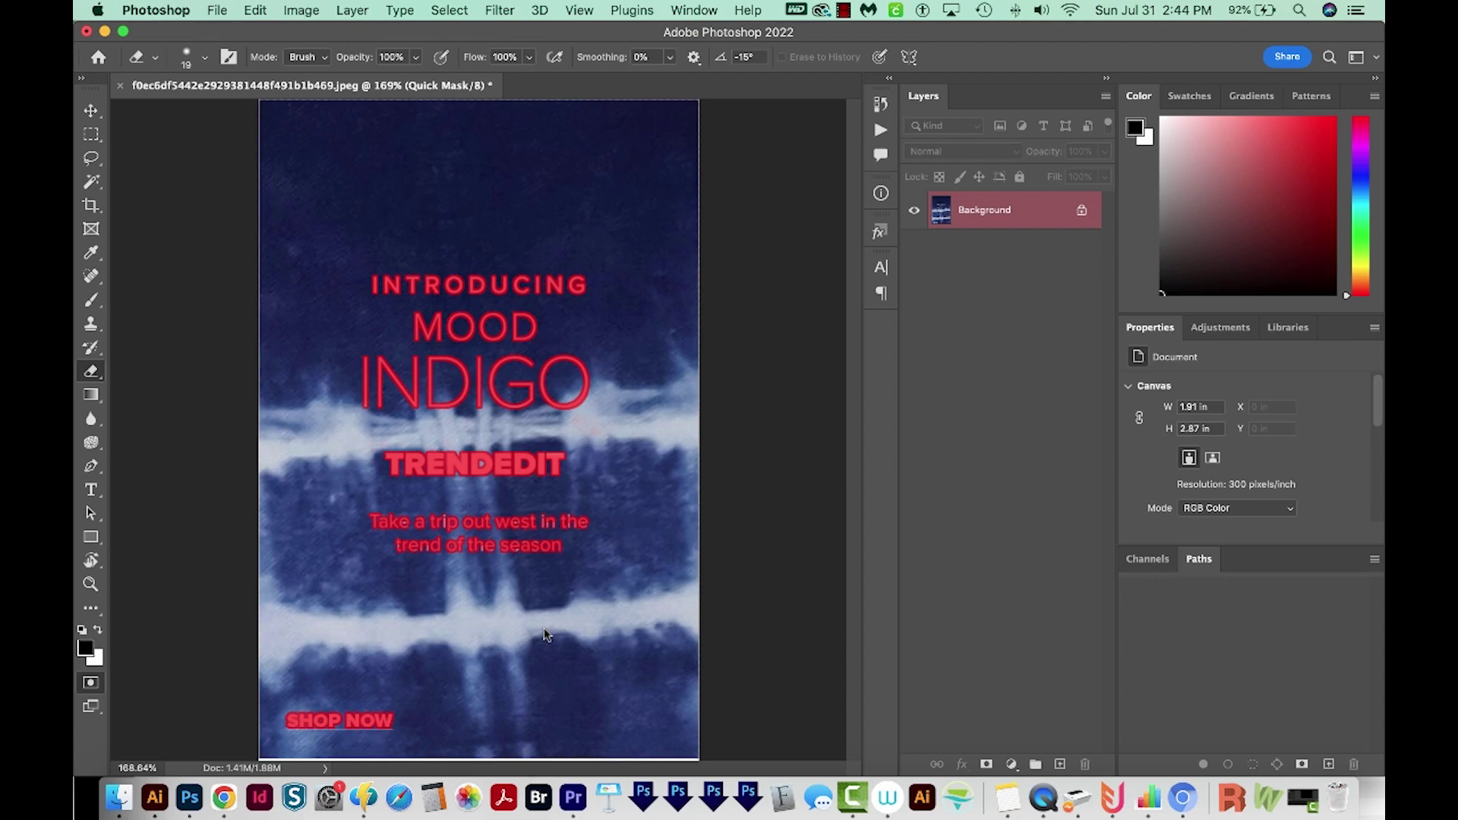
key(q)
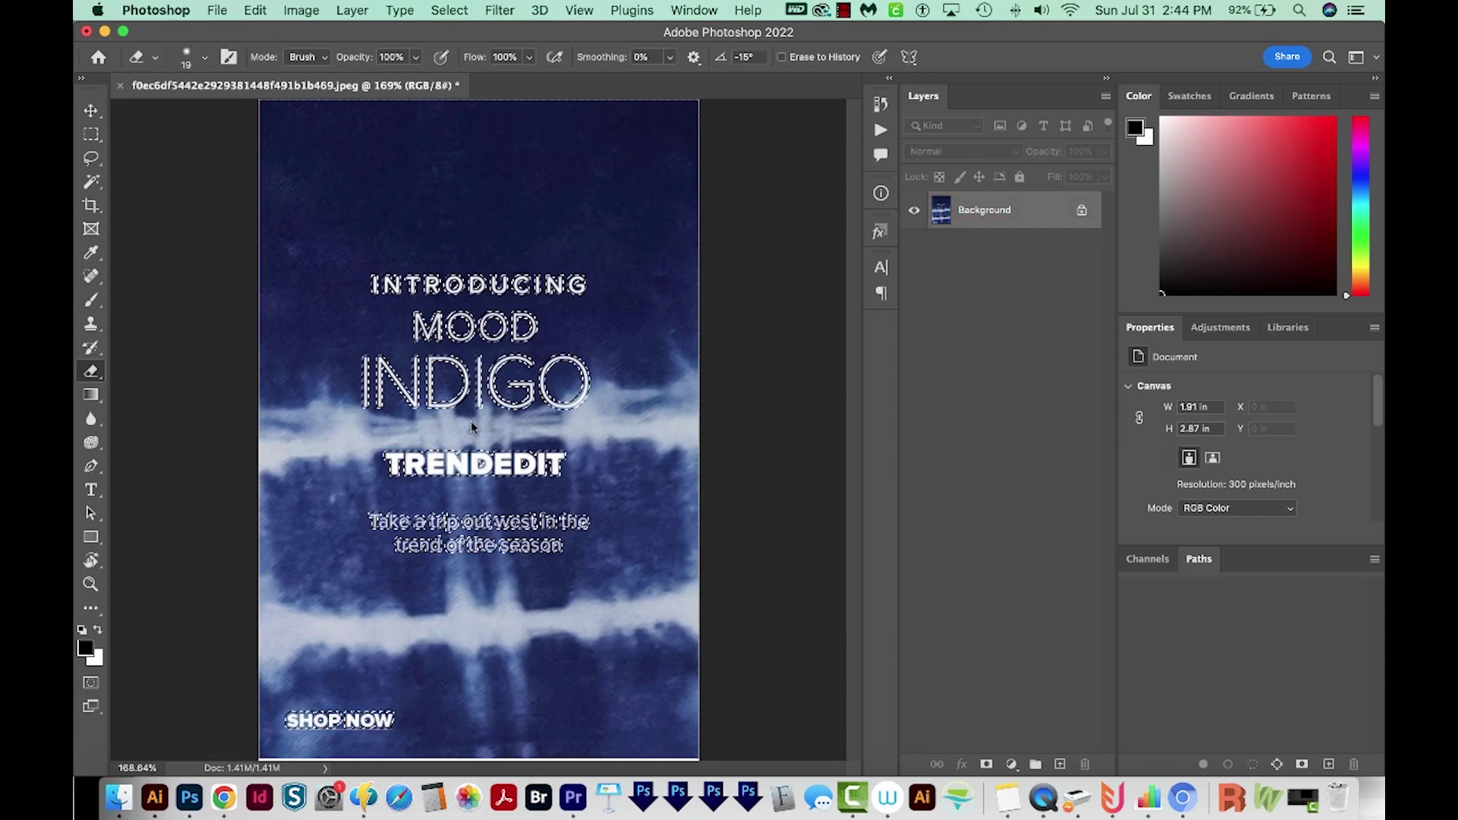
- Cancel the first Content-Aware Fill and expand the selection by 2 pixels
click(257, 11)
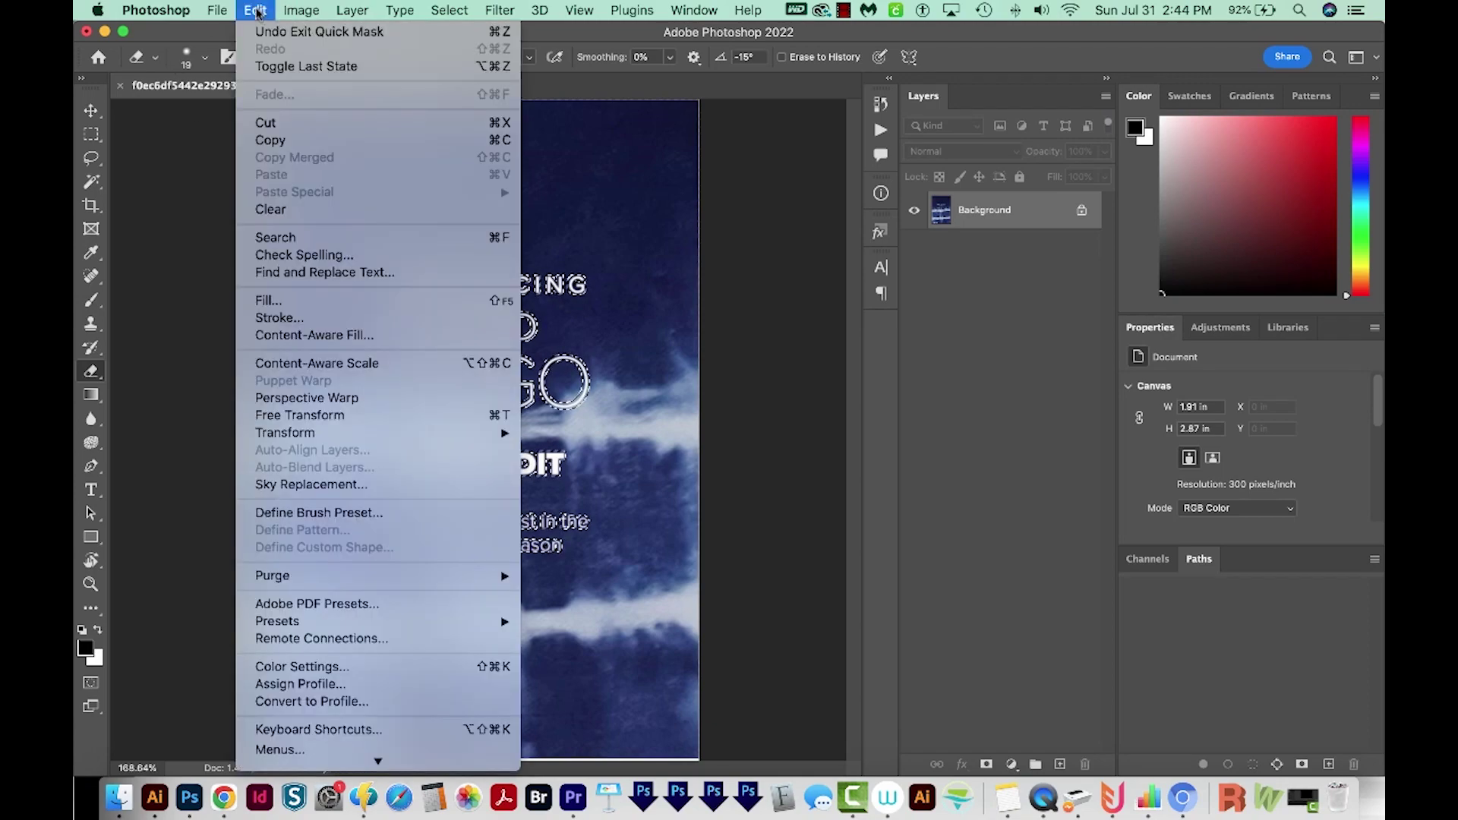
click(398, 338)
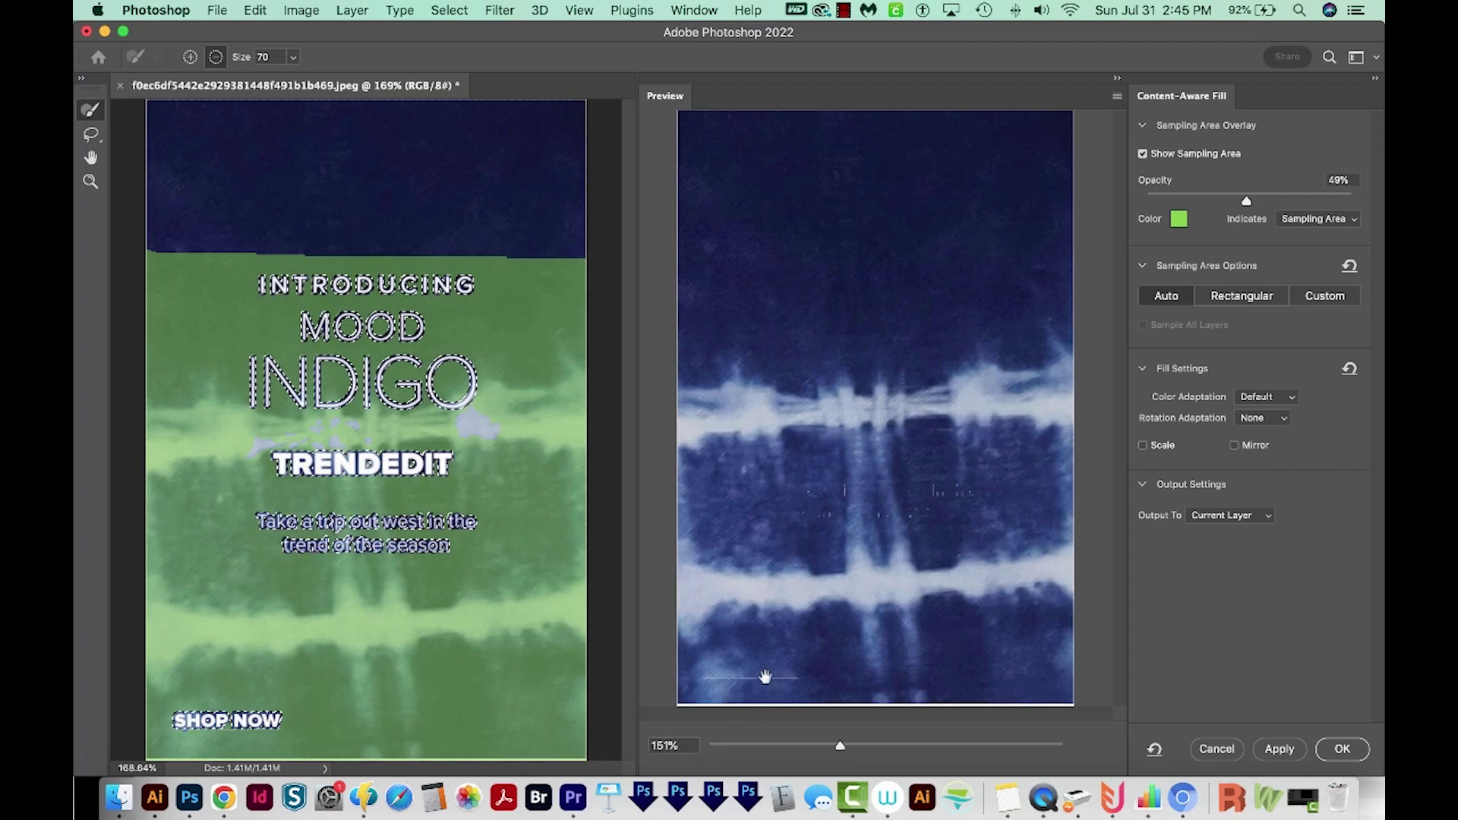
click(1216, 749)
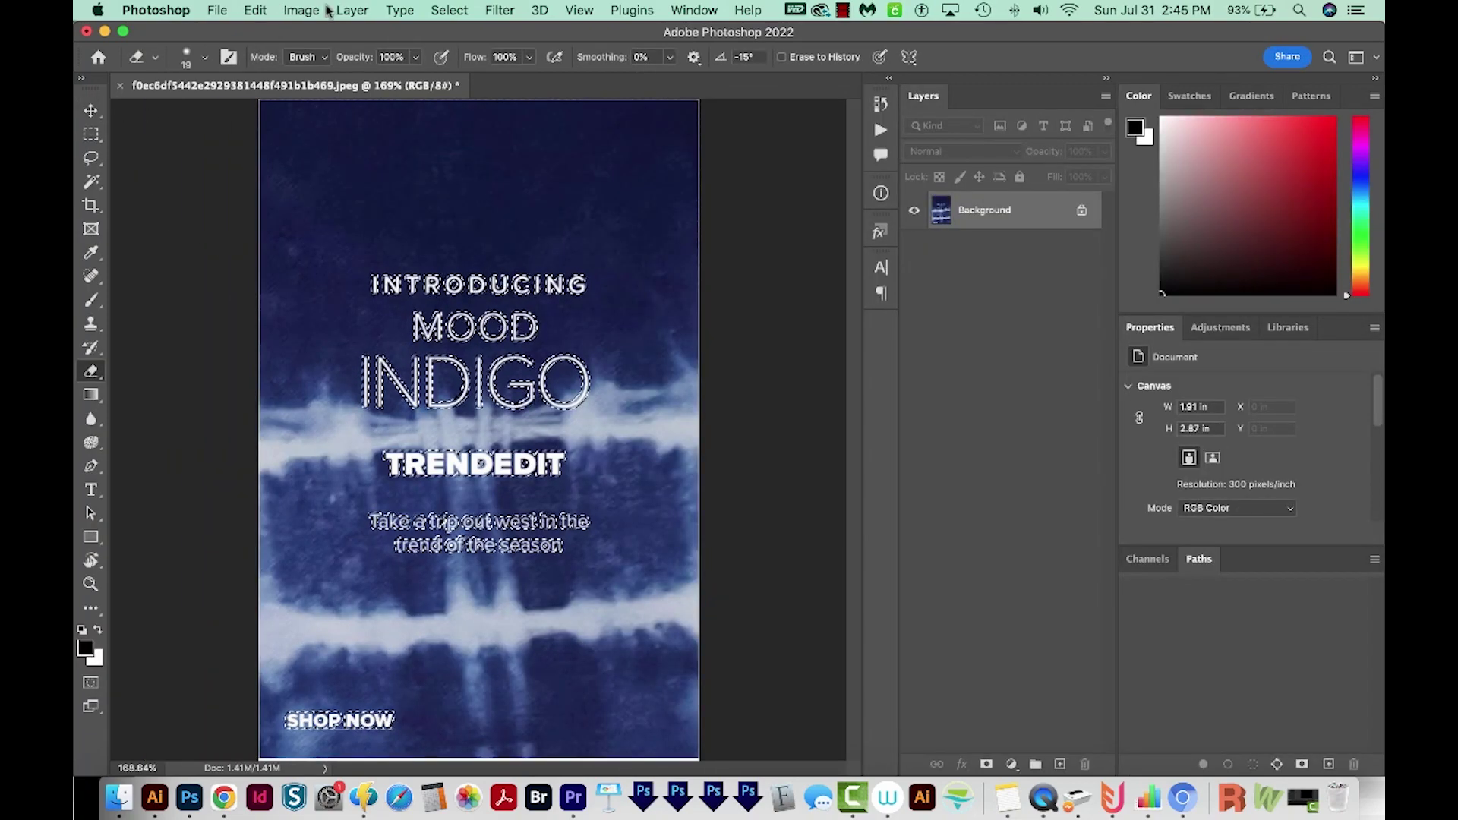
click(449, 11)
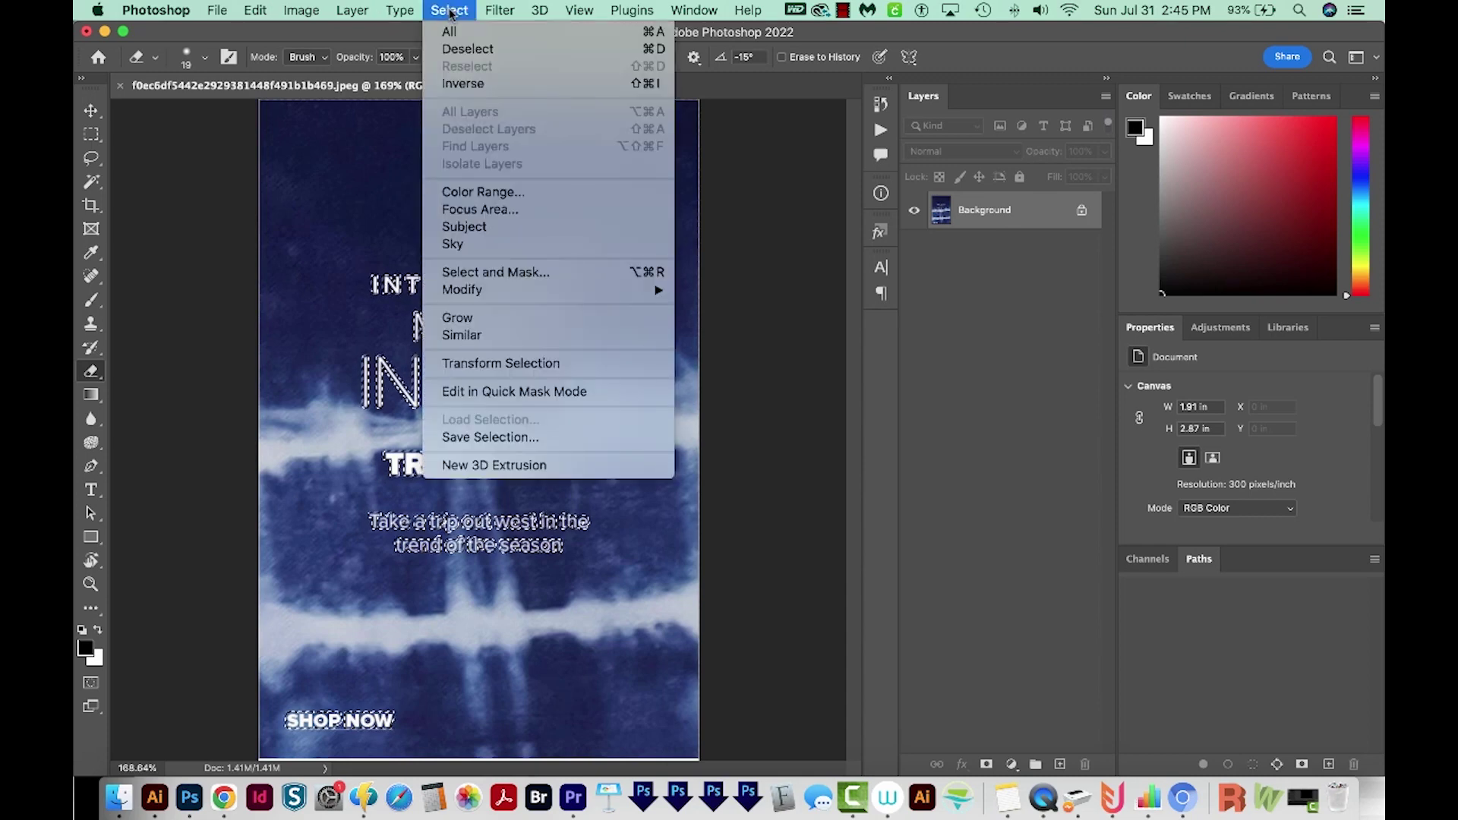
mouse_move(559, 294)
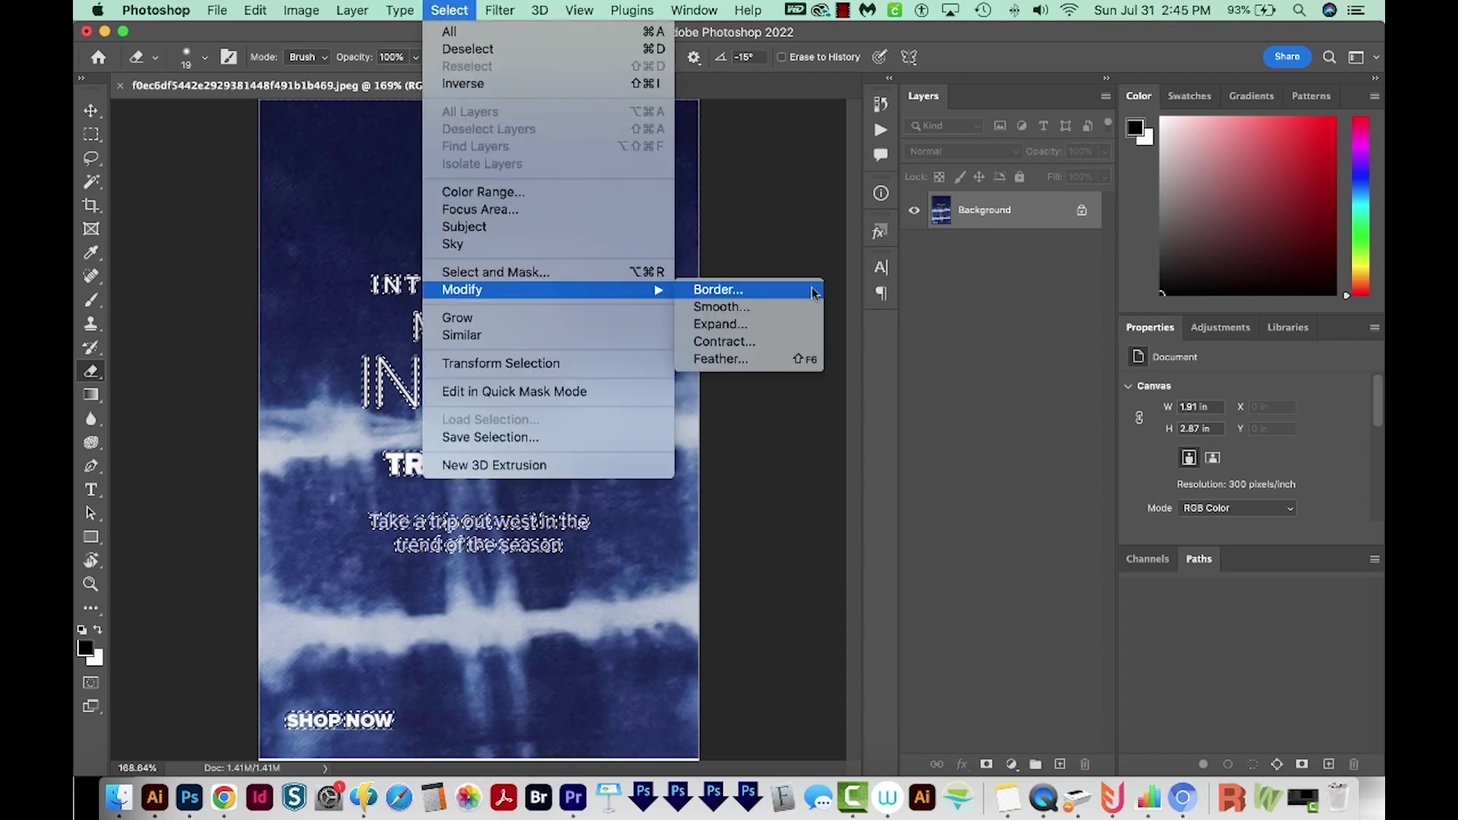
click(767, 335)
text(2)
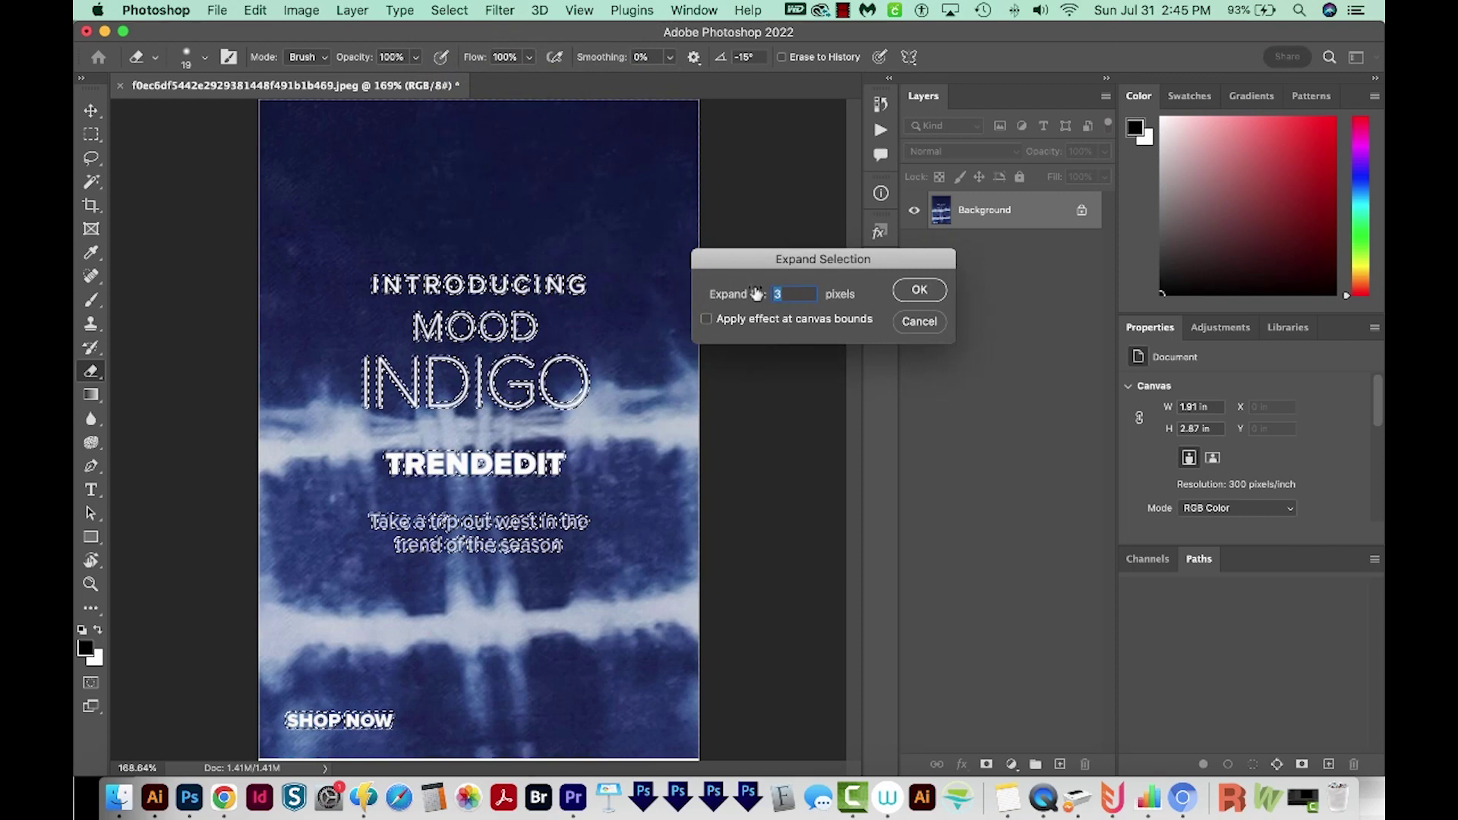
click(933, 296)
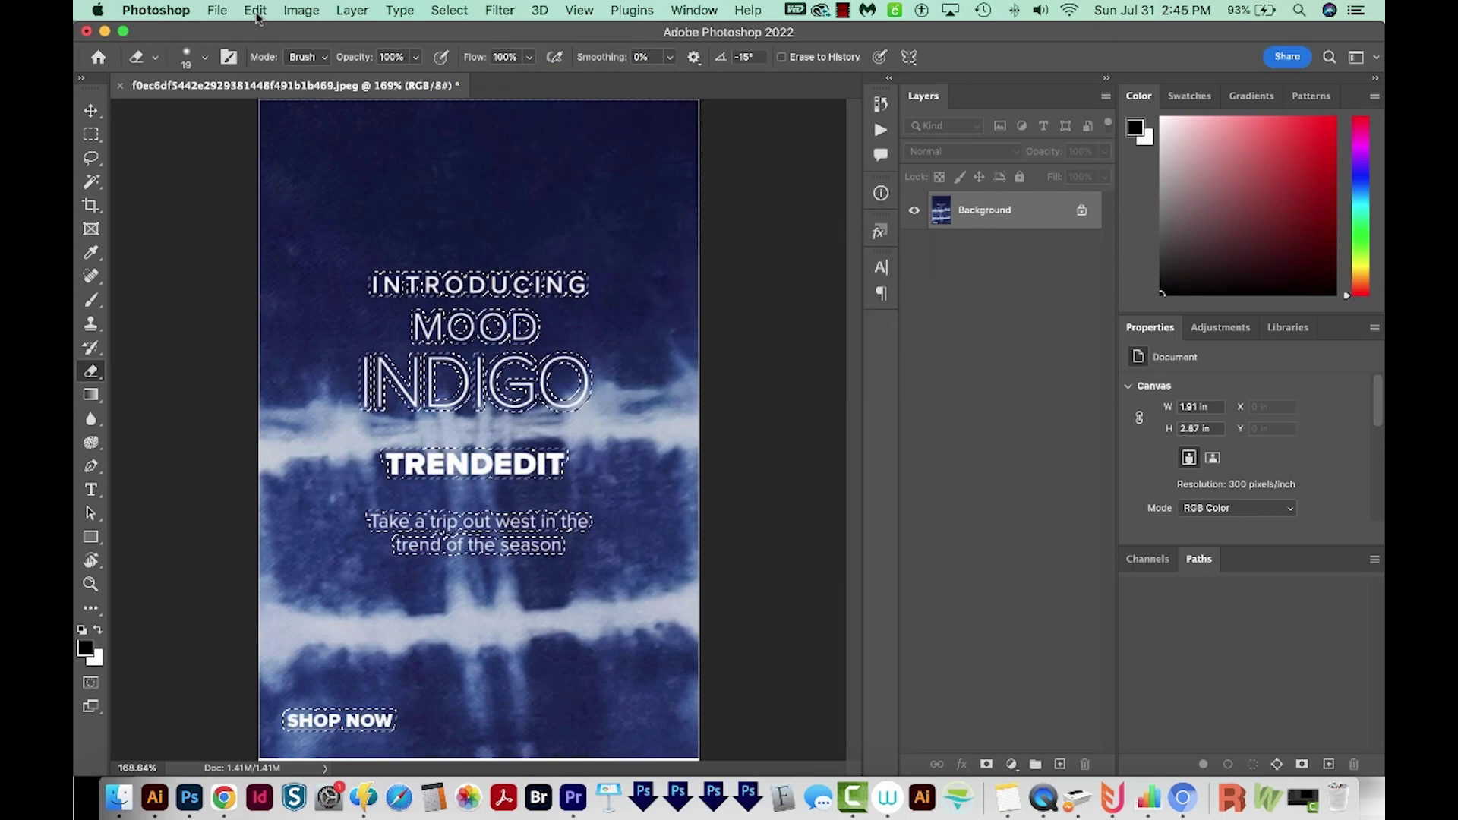
- Apply Content-Aware Fill to replace the lettering with indigo tie-dye texture
click(256, 11)
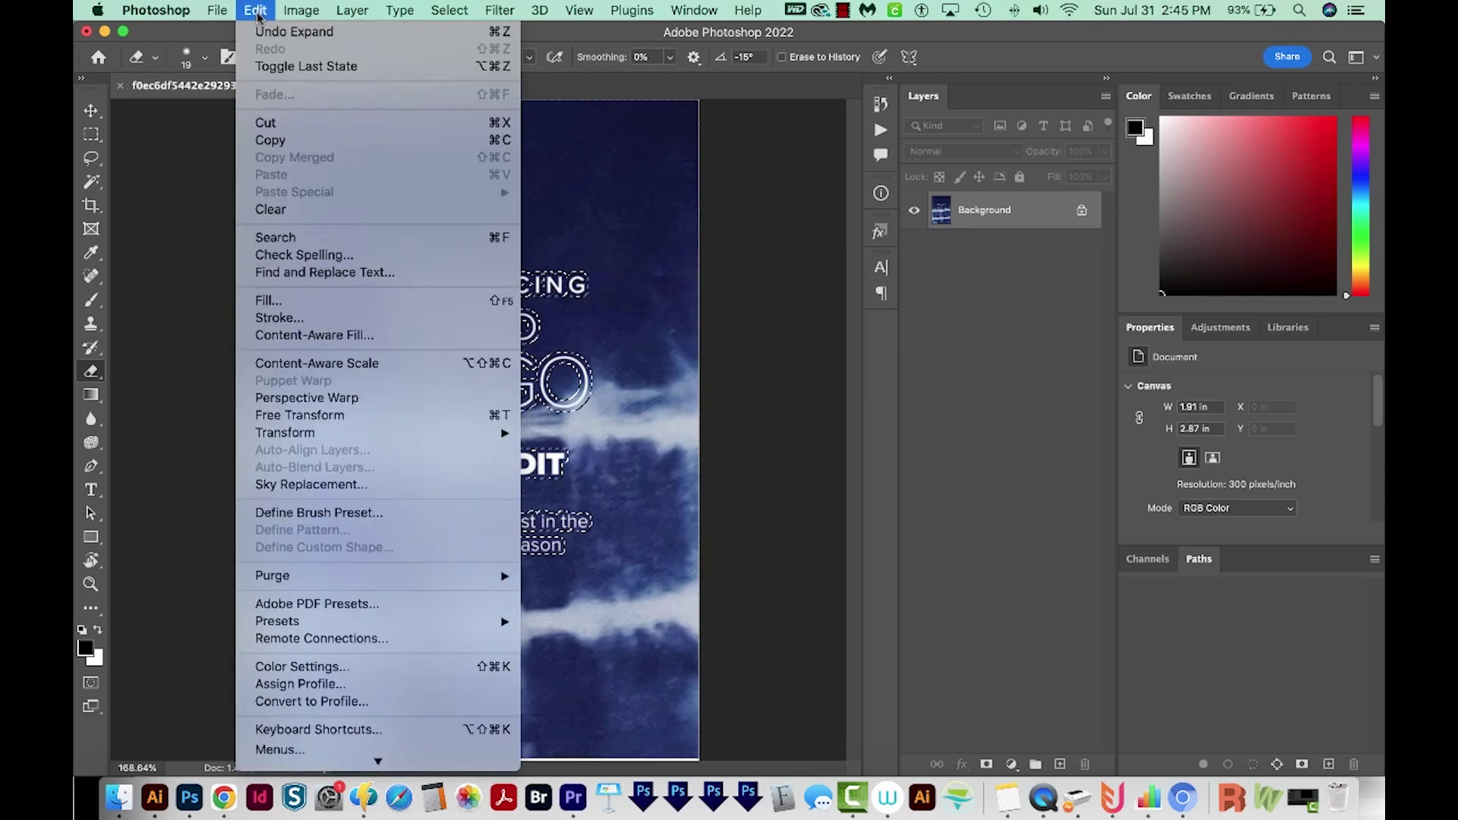
click(395, 335)
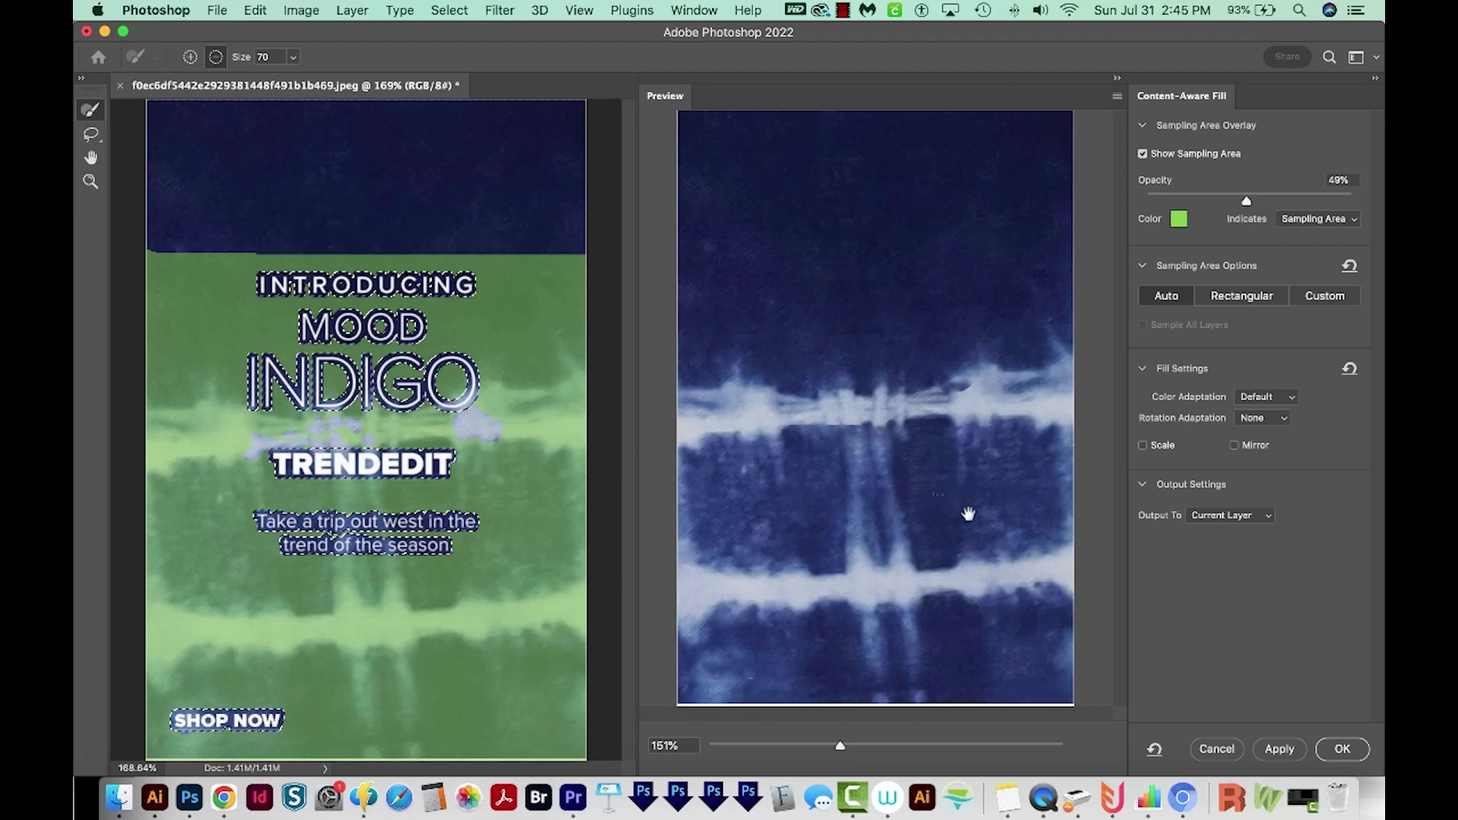
click(1349, 745)
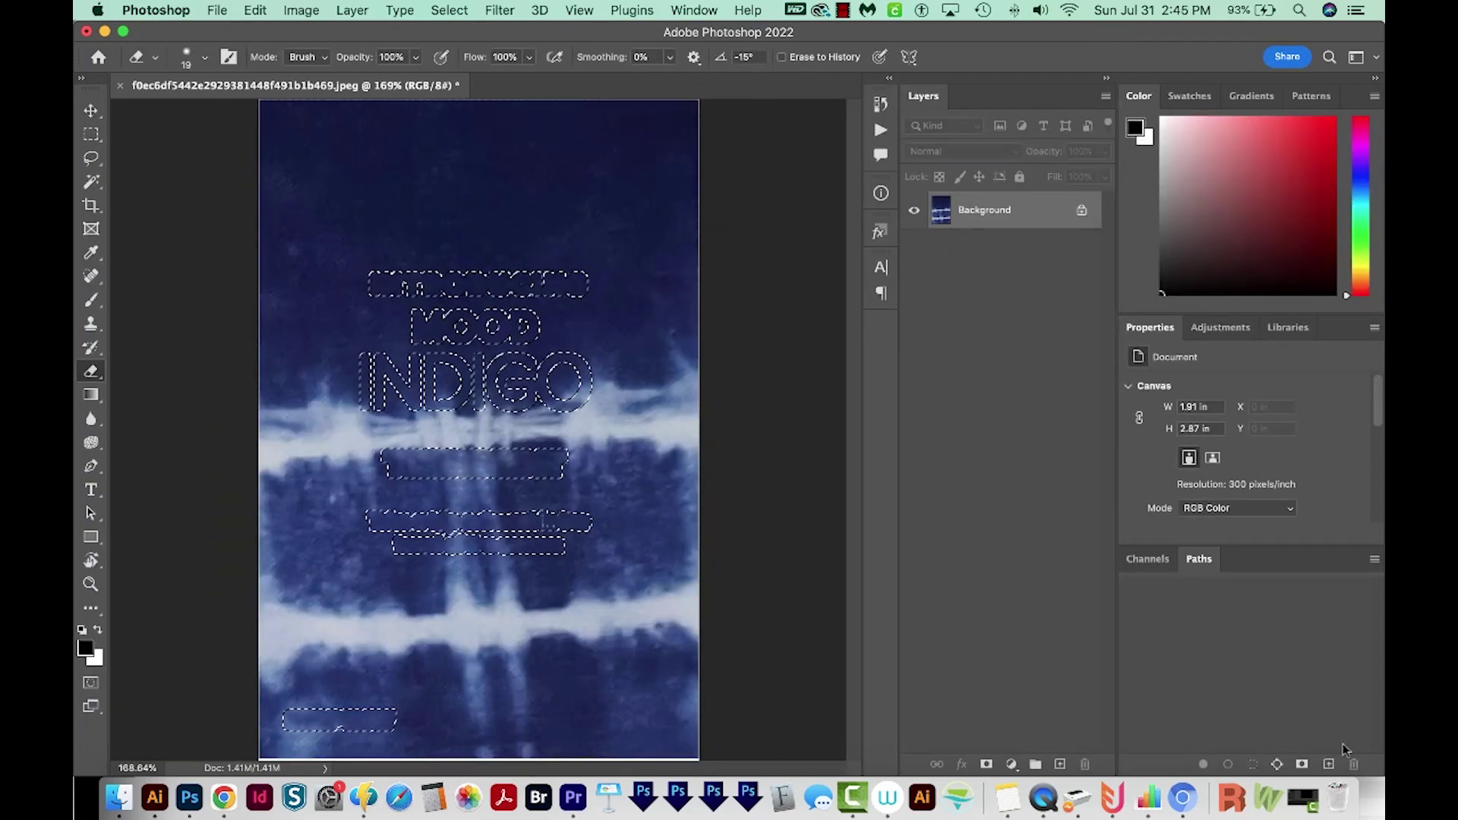
- Deselect, zoom in, and spot-heal the leftover streak near the bottom with a 15 px brush
key(super+d)
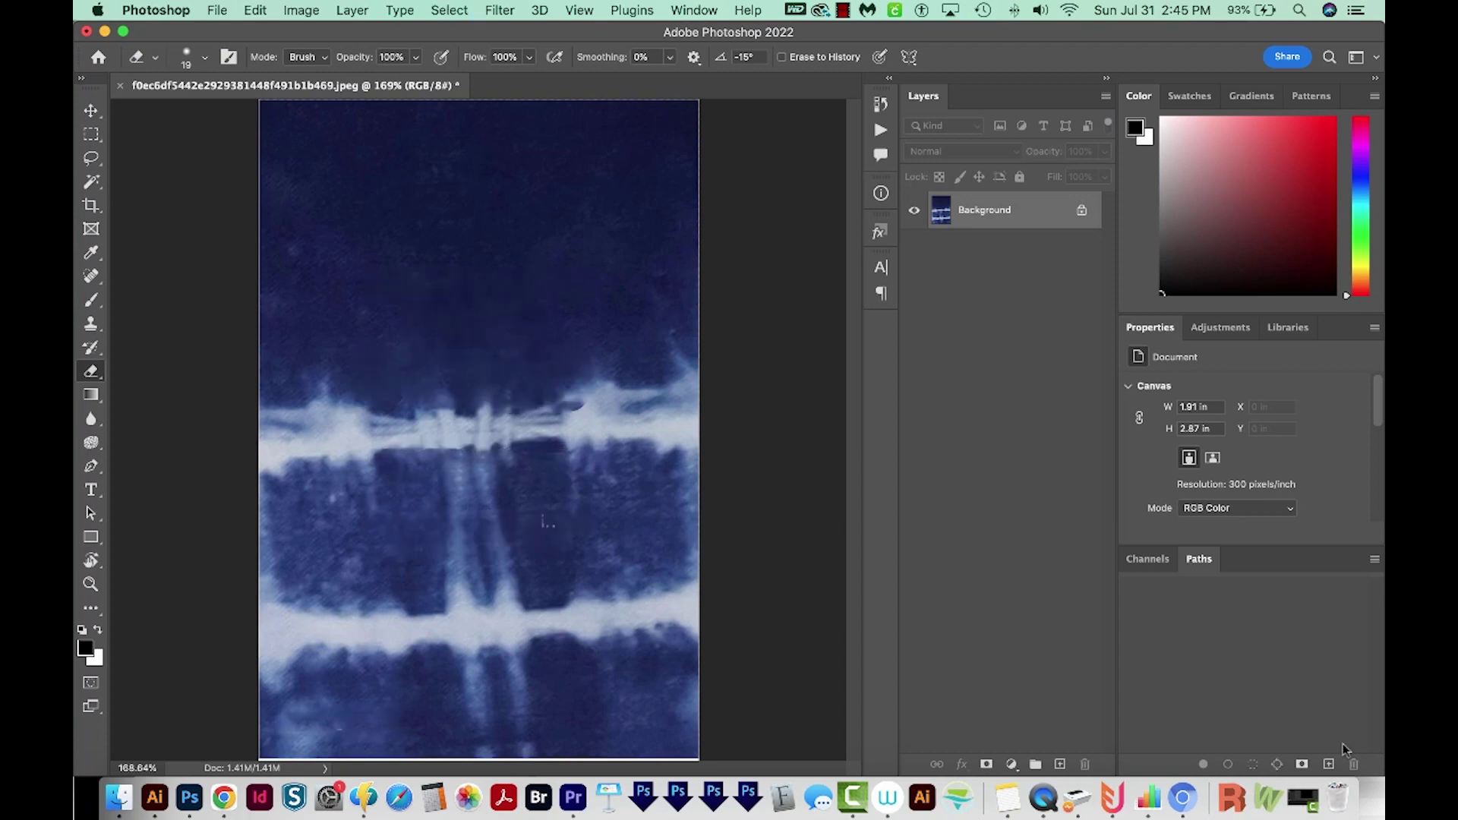
key(z)
drag(407, 691, 432, 684)
key(e)
drag(361, 608, 449, 417)
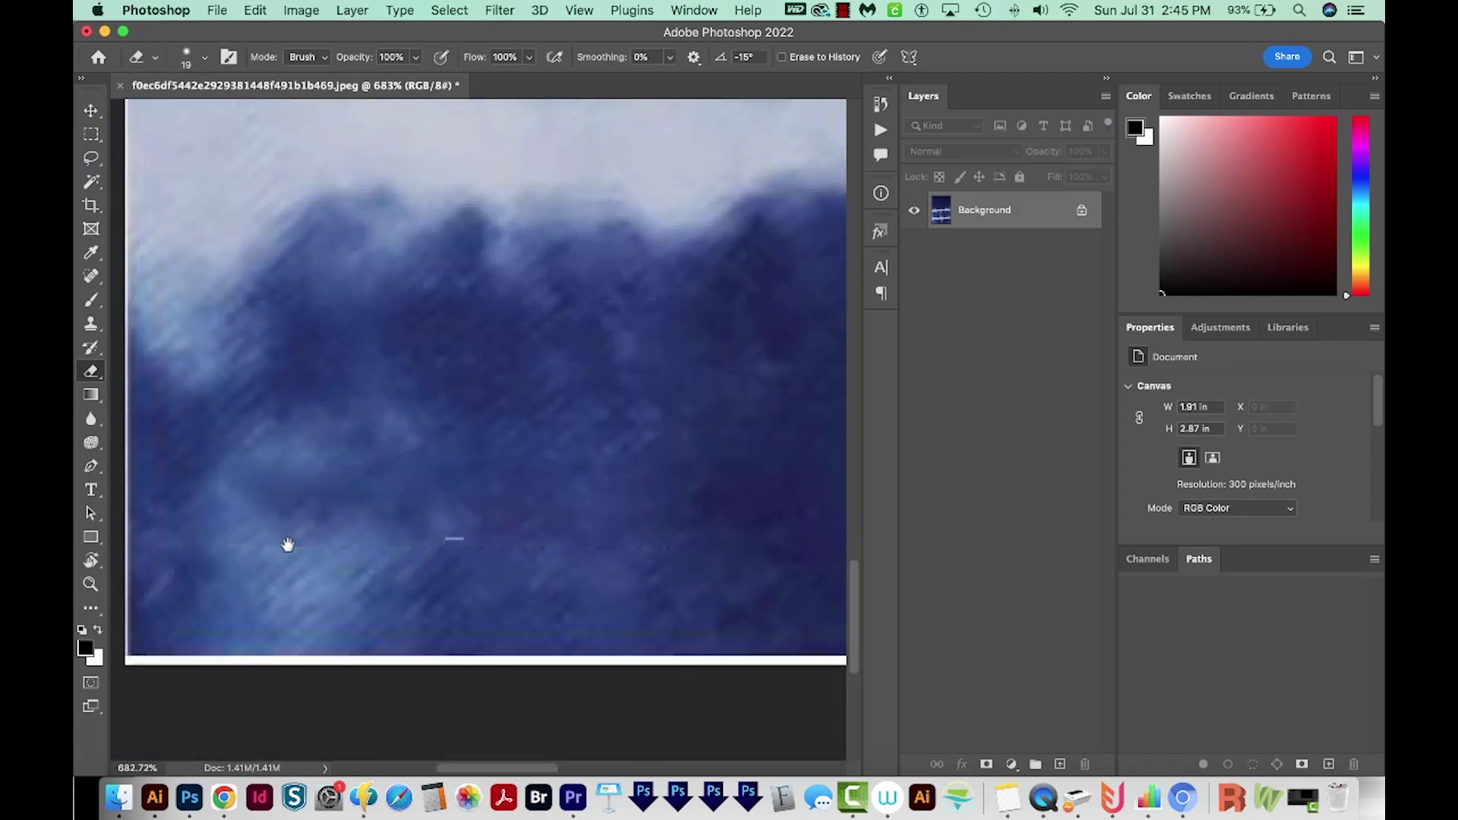
key(j)
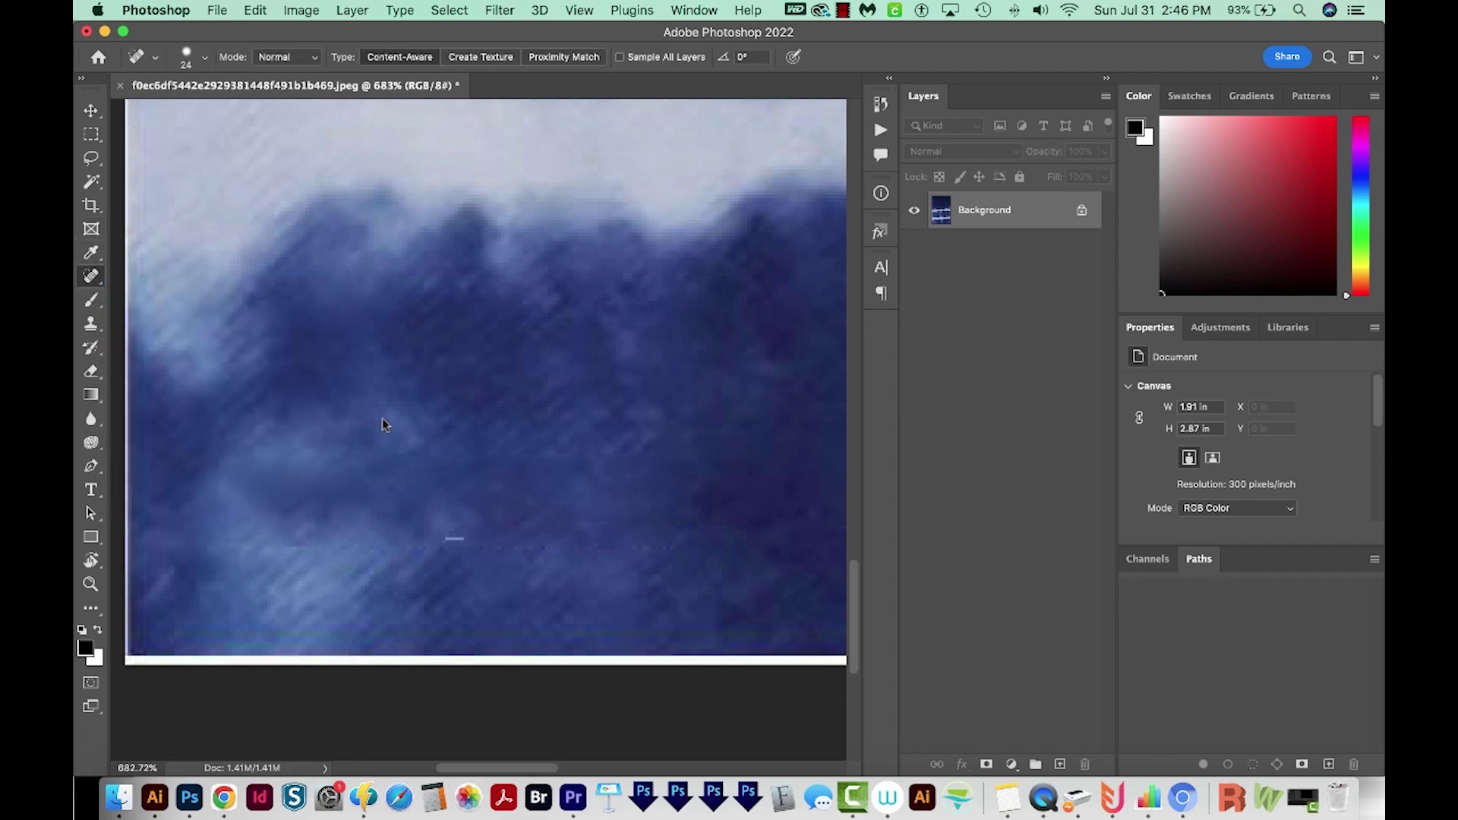
drag(382, 424, 360, 431)
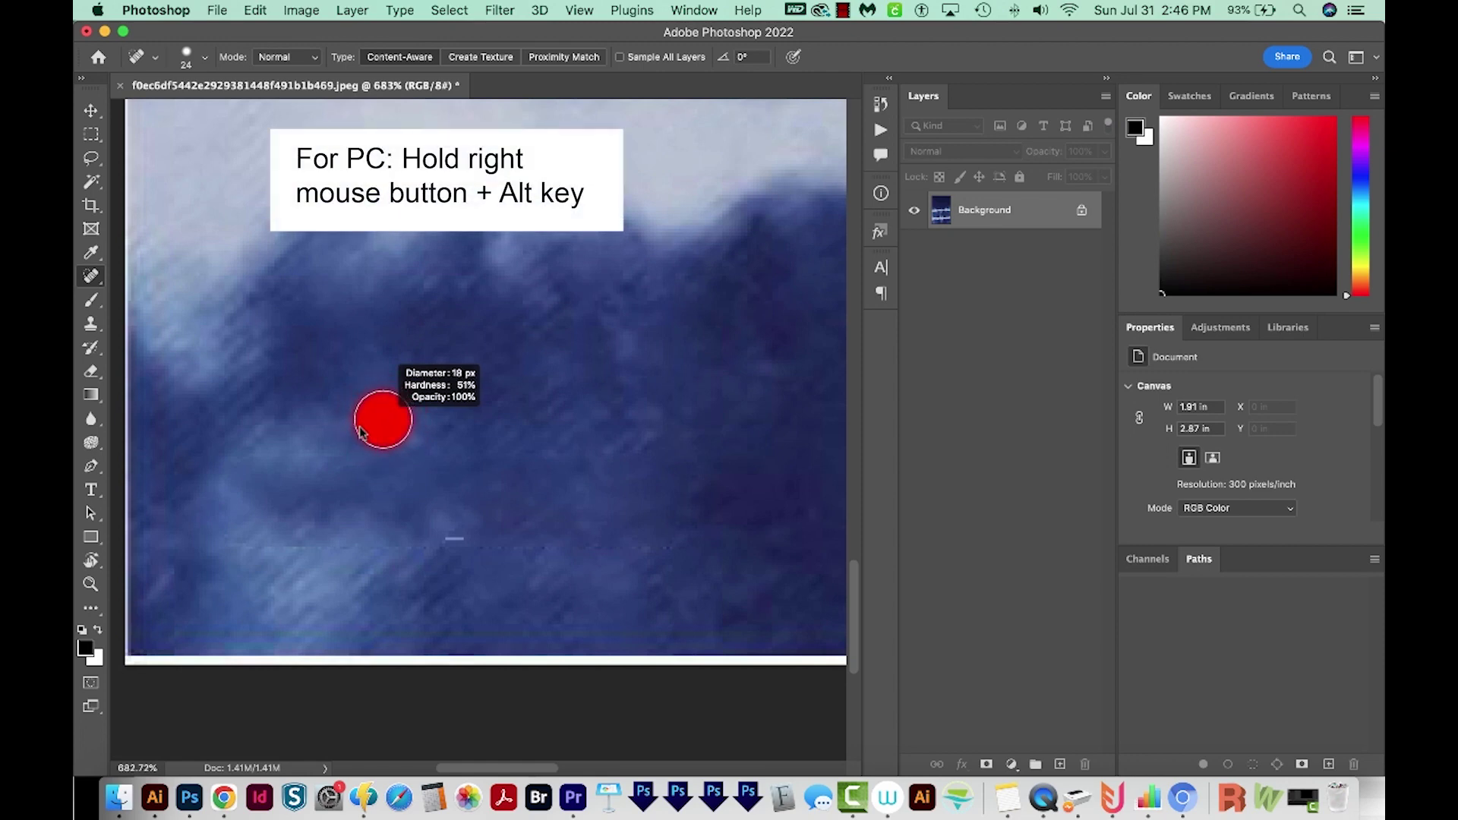
drag(354, 435, 337, 428)
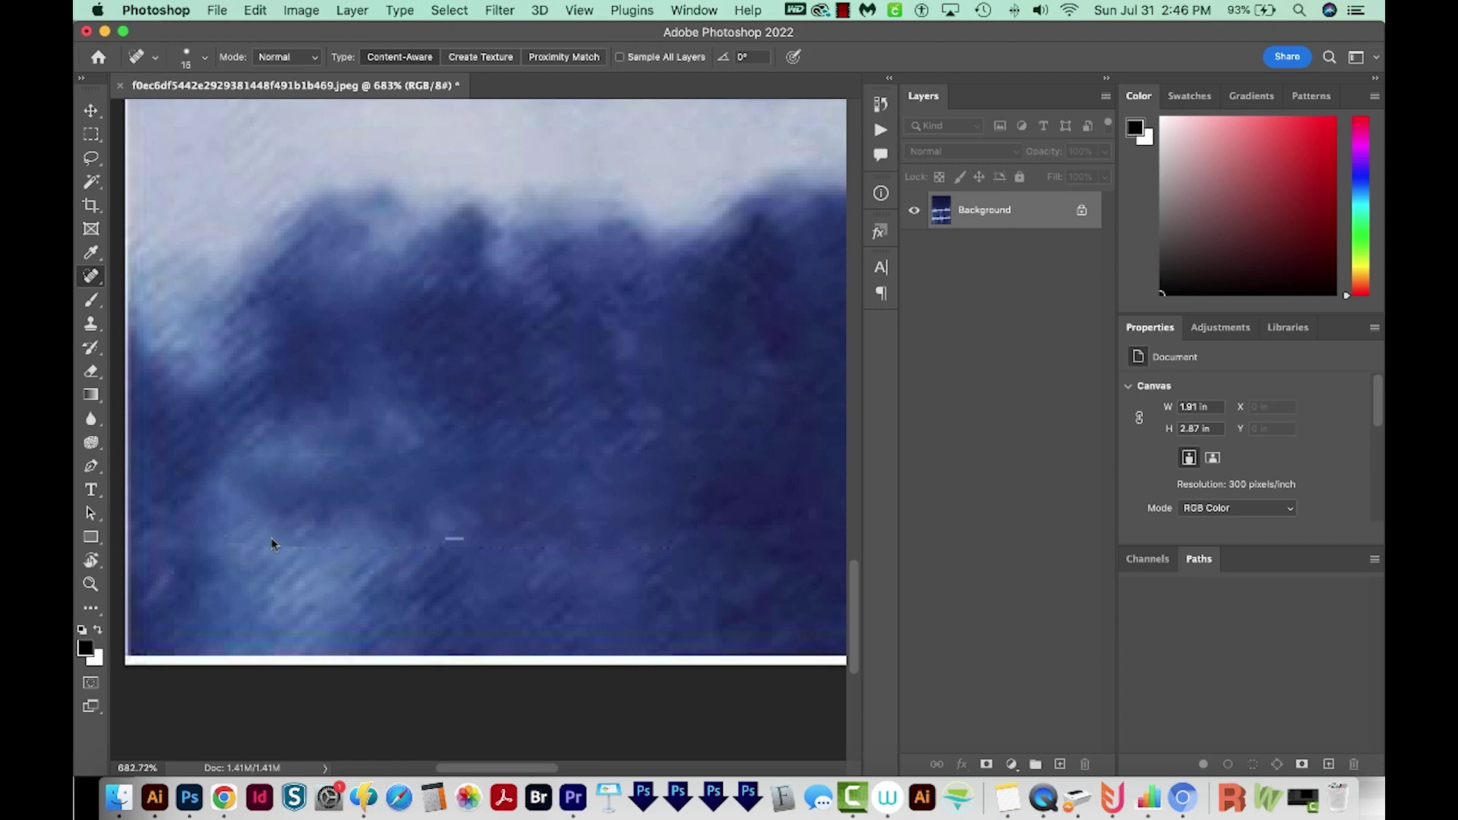
drag(217, 544, 574, 561)
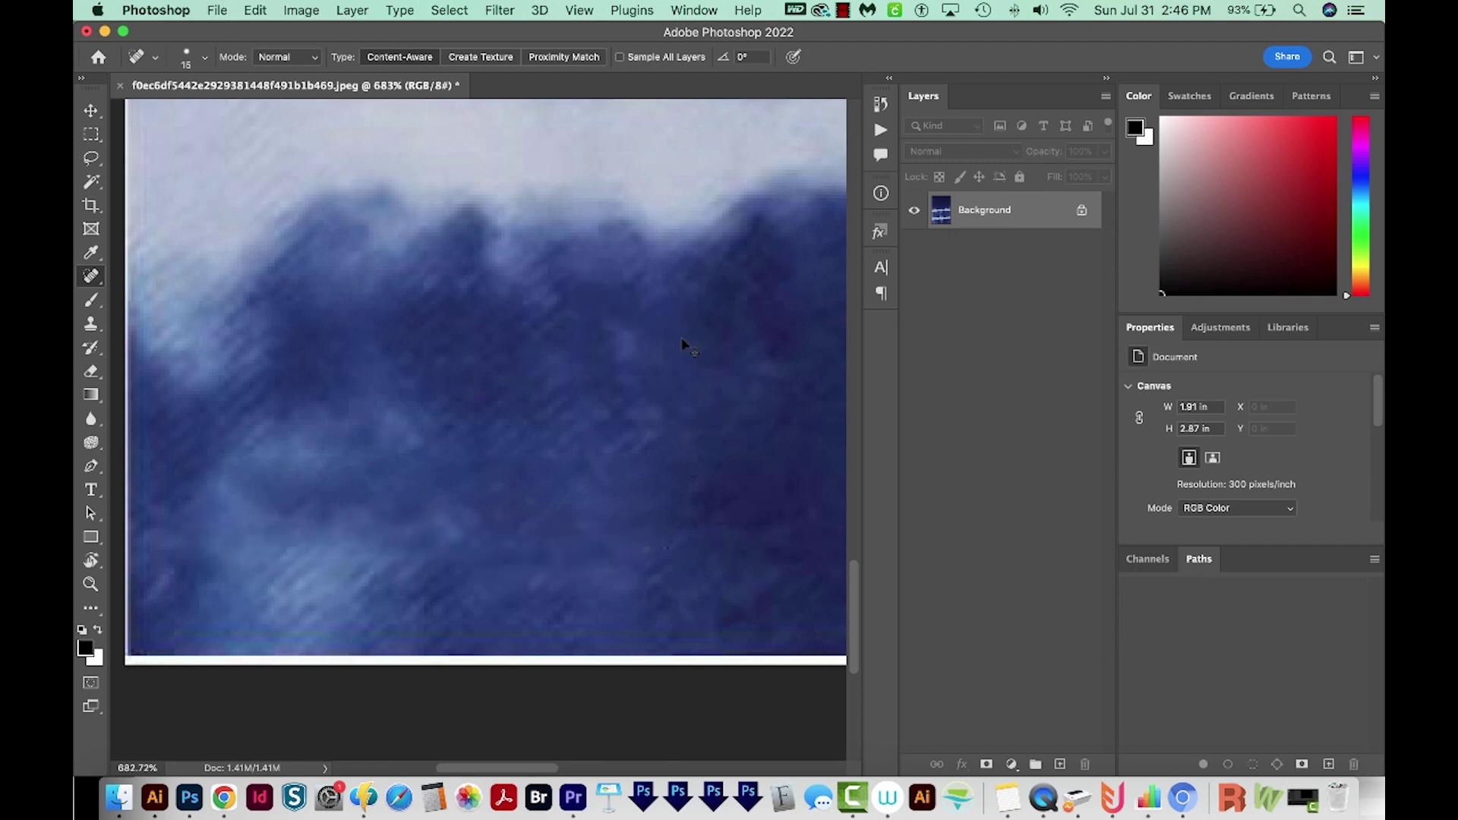
key(super+0)
- Spot-heal another leftover spot and streak, then return the view to fit the image
key(z)
mouse_move(563, 550)
mouse_down()
mouse_move(607, 483)
mouse_move(669, 496)
mouse_move(735, 481)
mouse_move(771, 498)
mouse_move(758, 459)
mouse_up()
key(j)
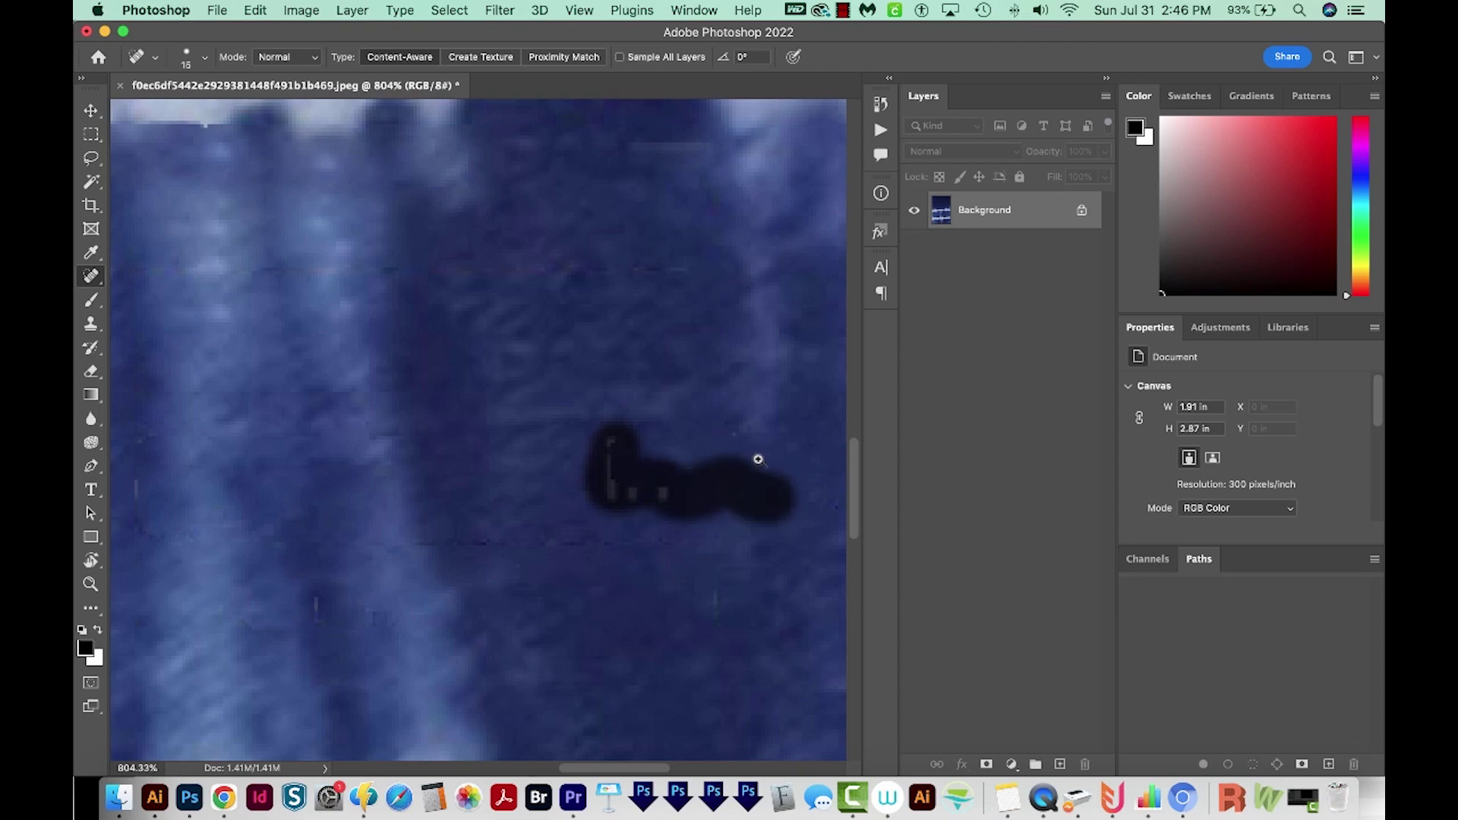
click(730, 432)
mouse_move(423, 554)
mouse_down()
mouse_move(461, 543)
mouse_move(695, 562)
mouse_up()
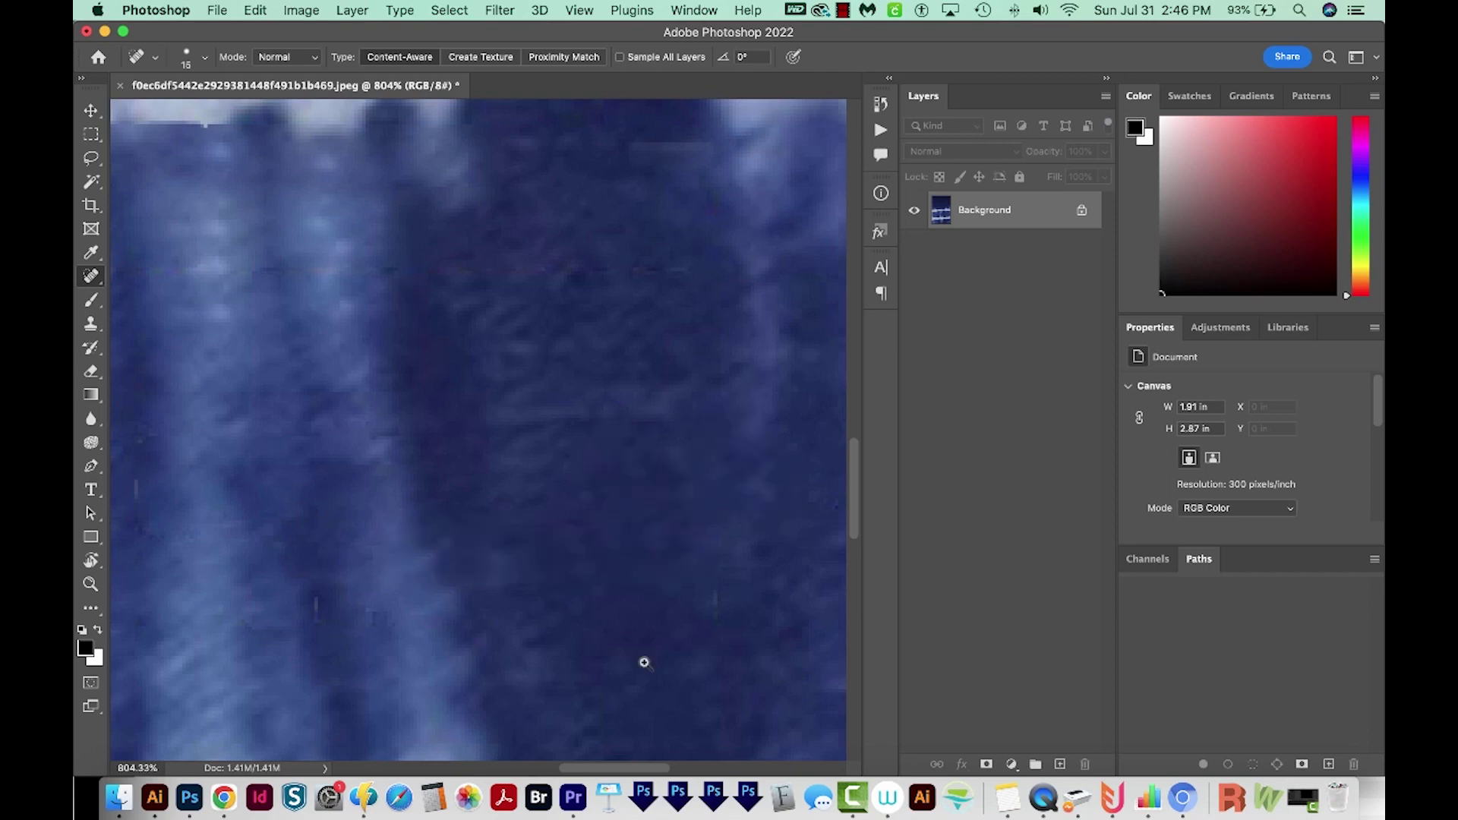
key(super+1)
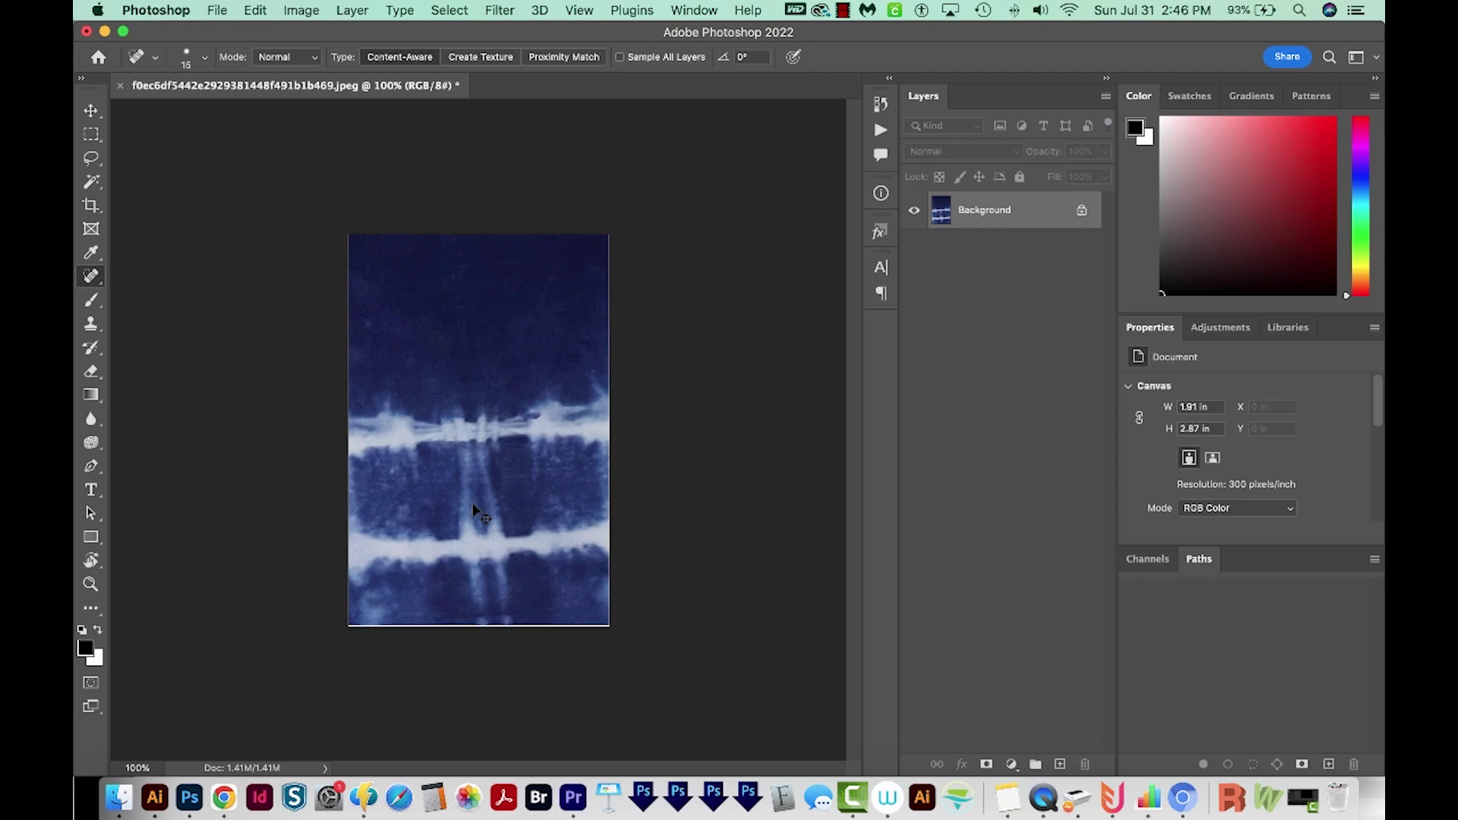
key(m)
key(super+0)
- Open a7035c370c64629a0ff488b929669163.jpeg, the Micellar Water ad, zoom in, and enter Quick Mask
click(218, 10)
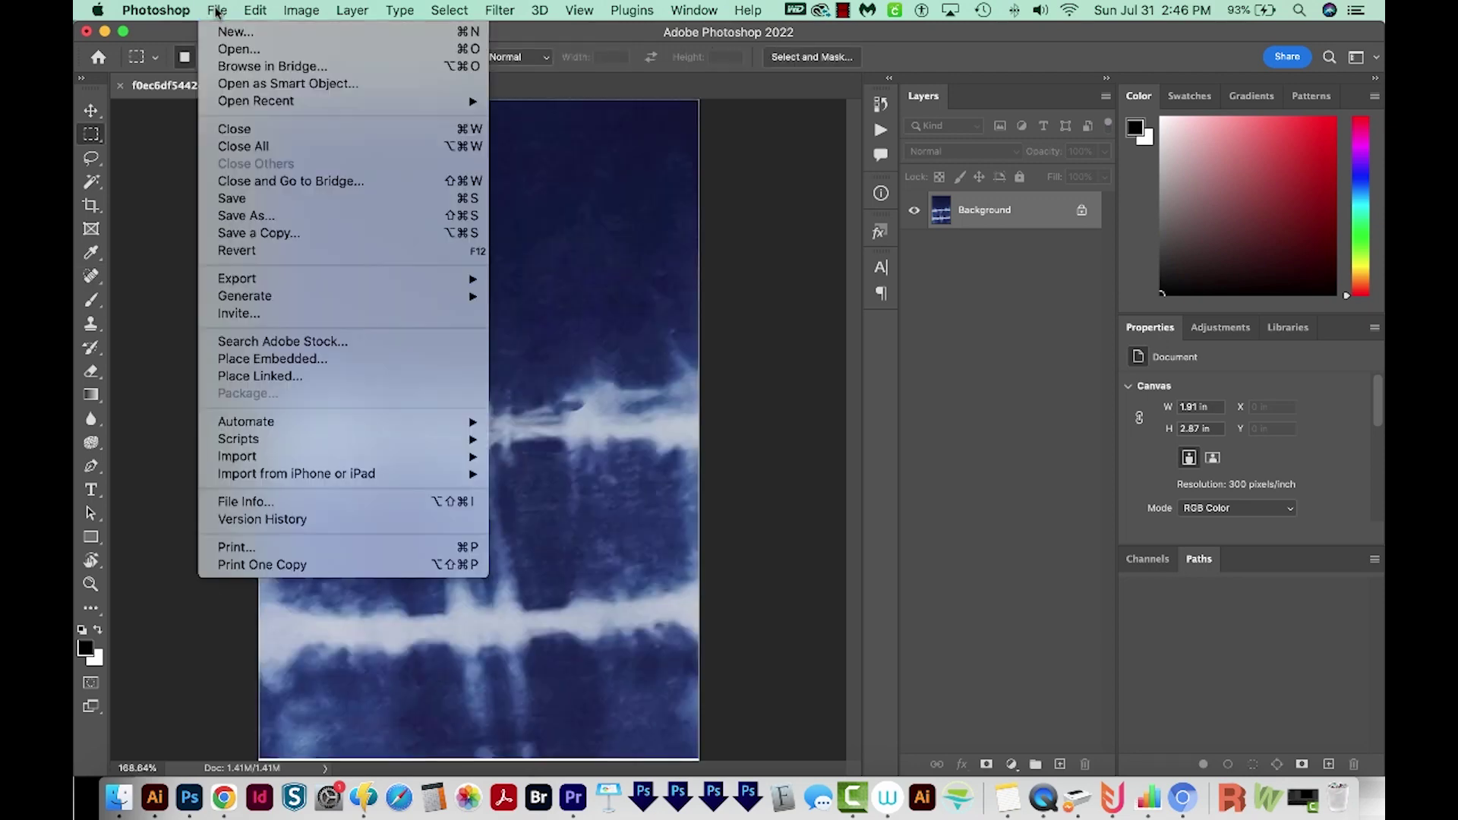
click(242, 48)
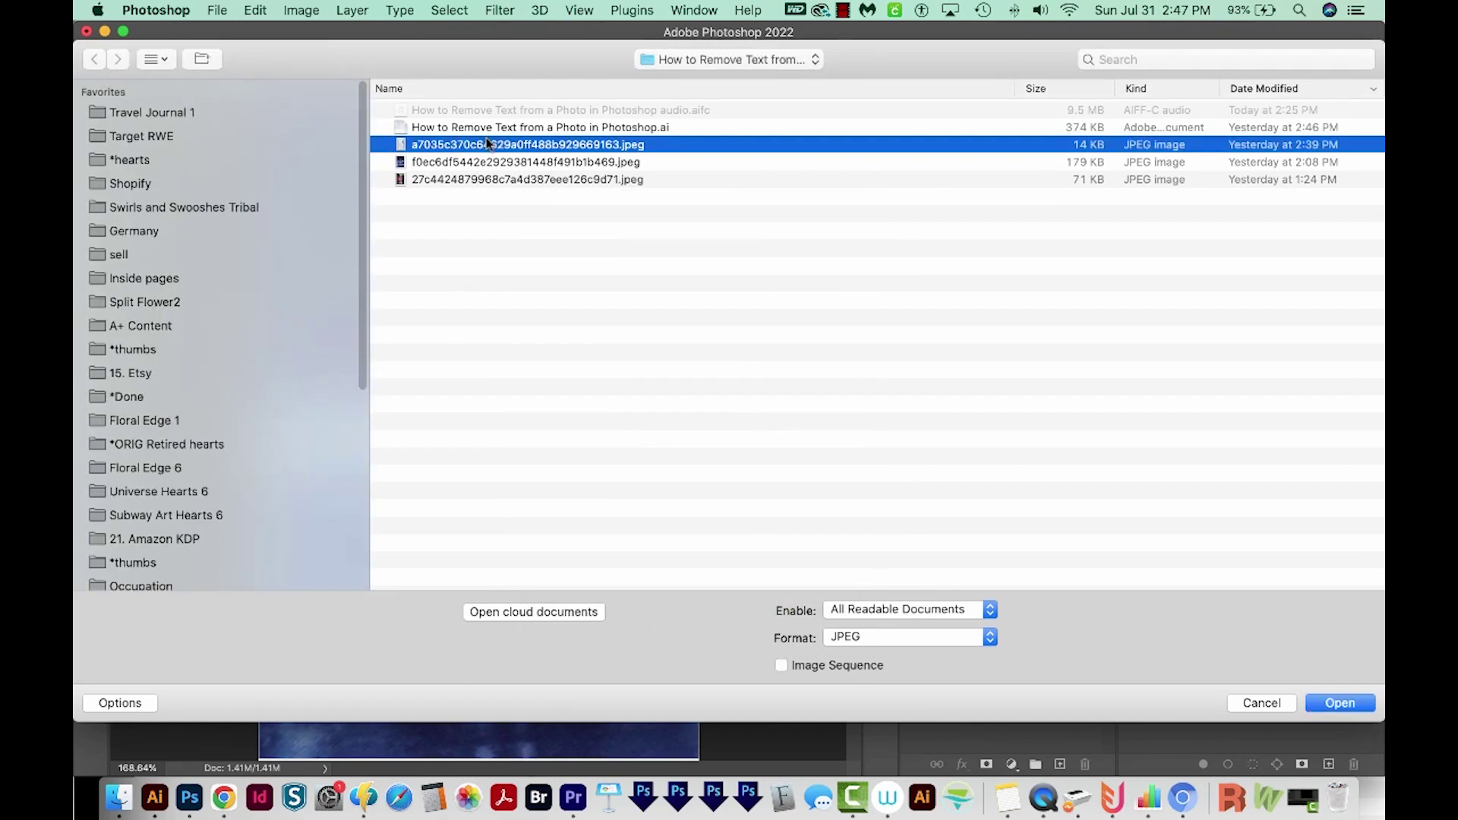
double_click(487, 144)
key(z)
scroll(488, 391, up, 5)
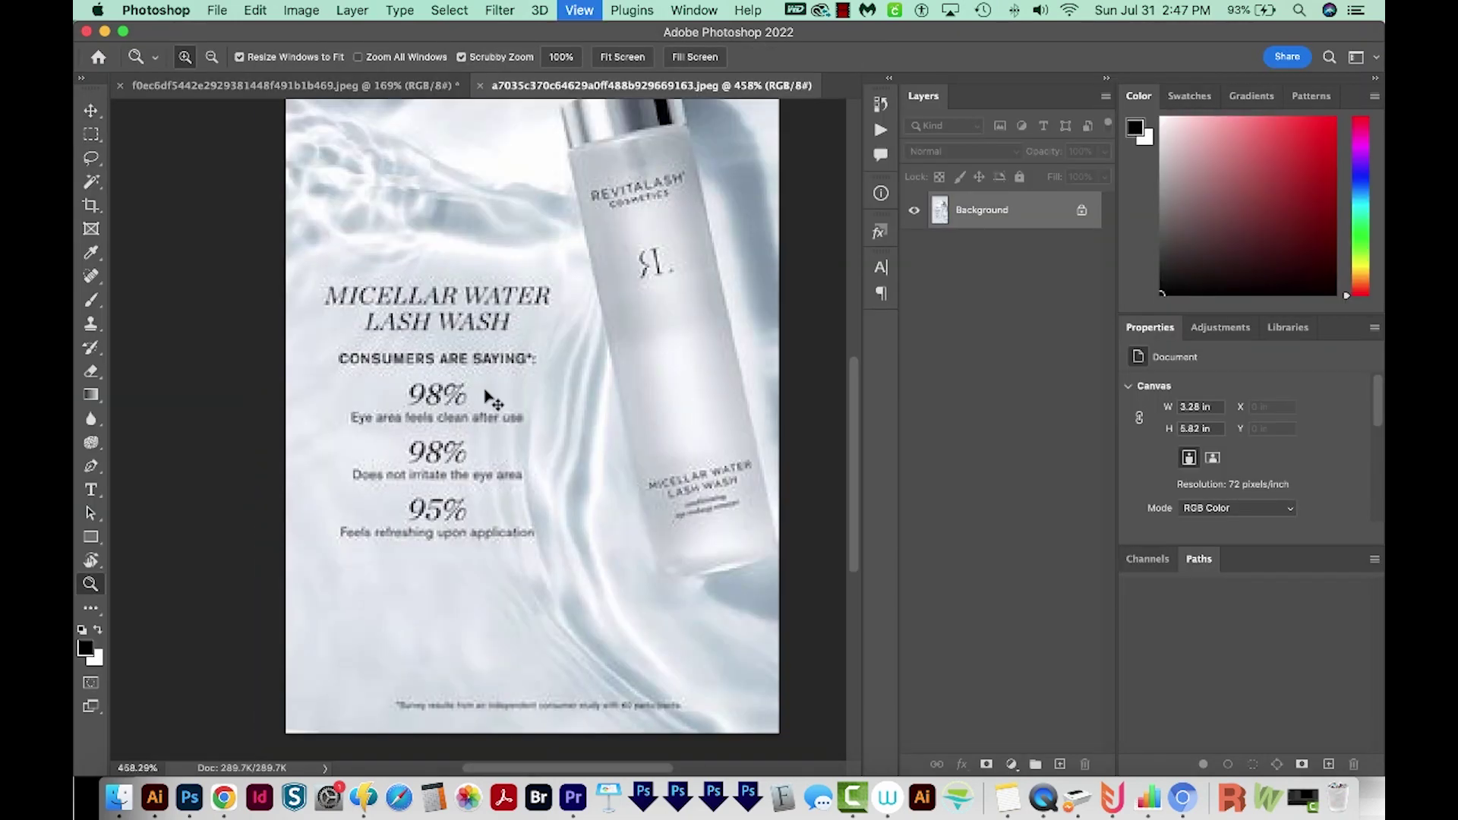
scroll(486, 389, down, 2)
drag(501, 389, 493, 433)
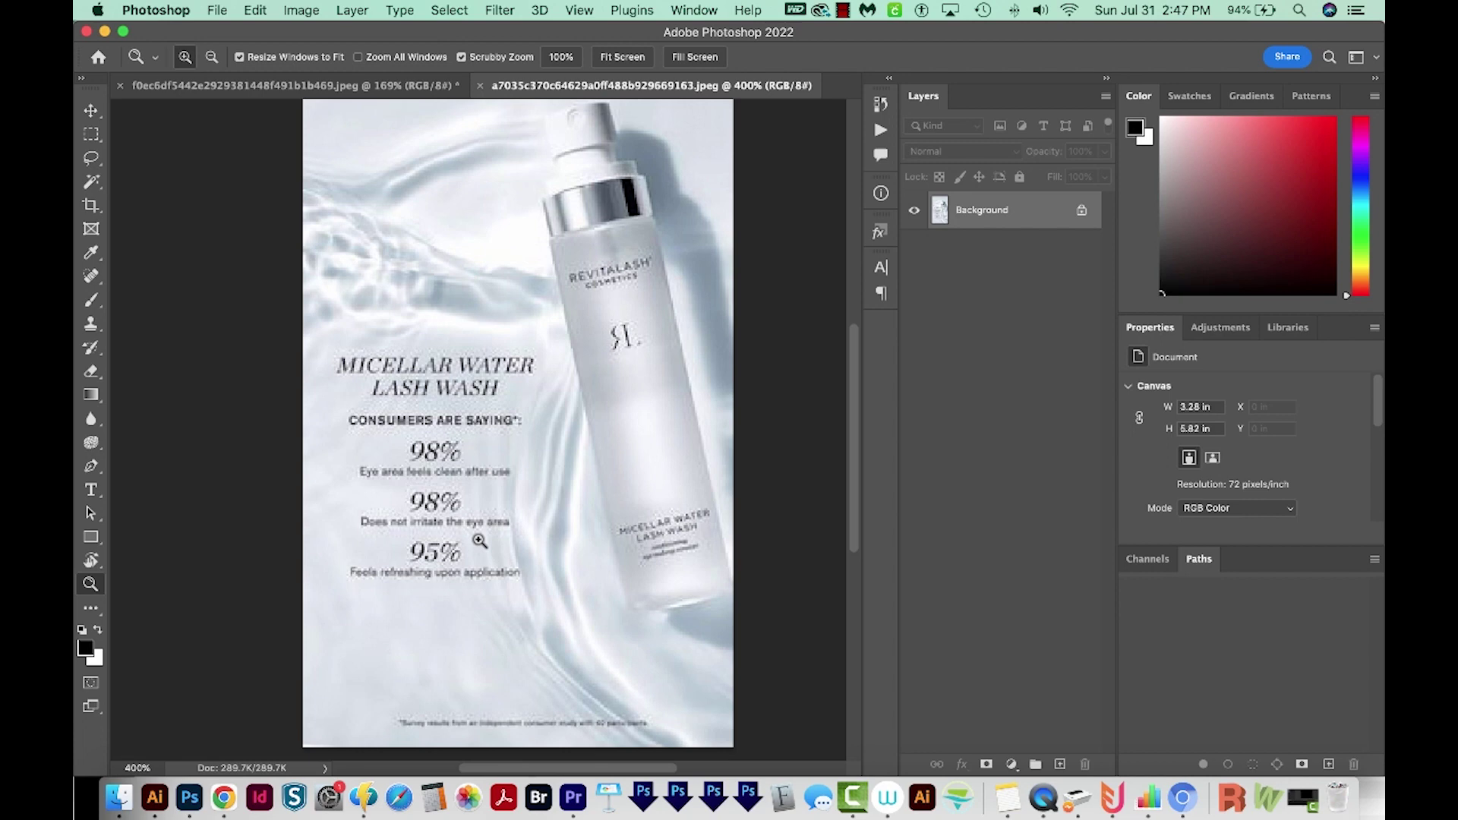
key(q)
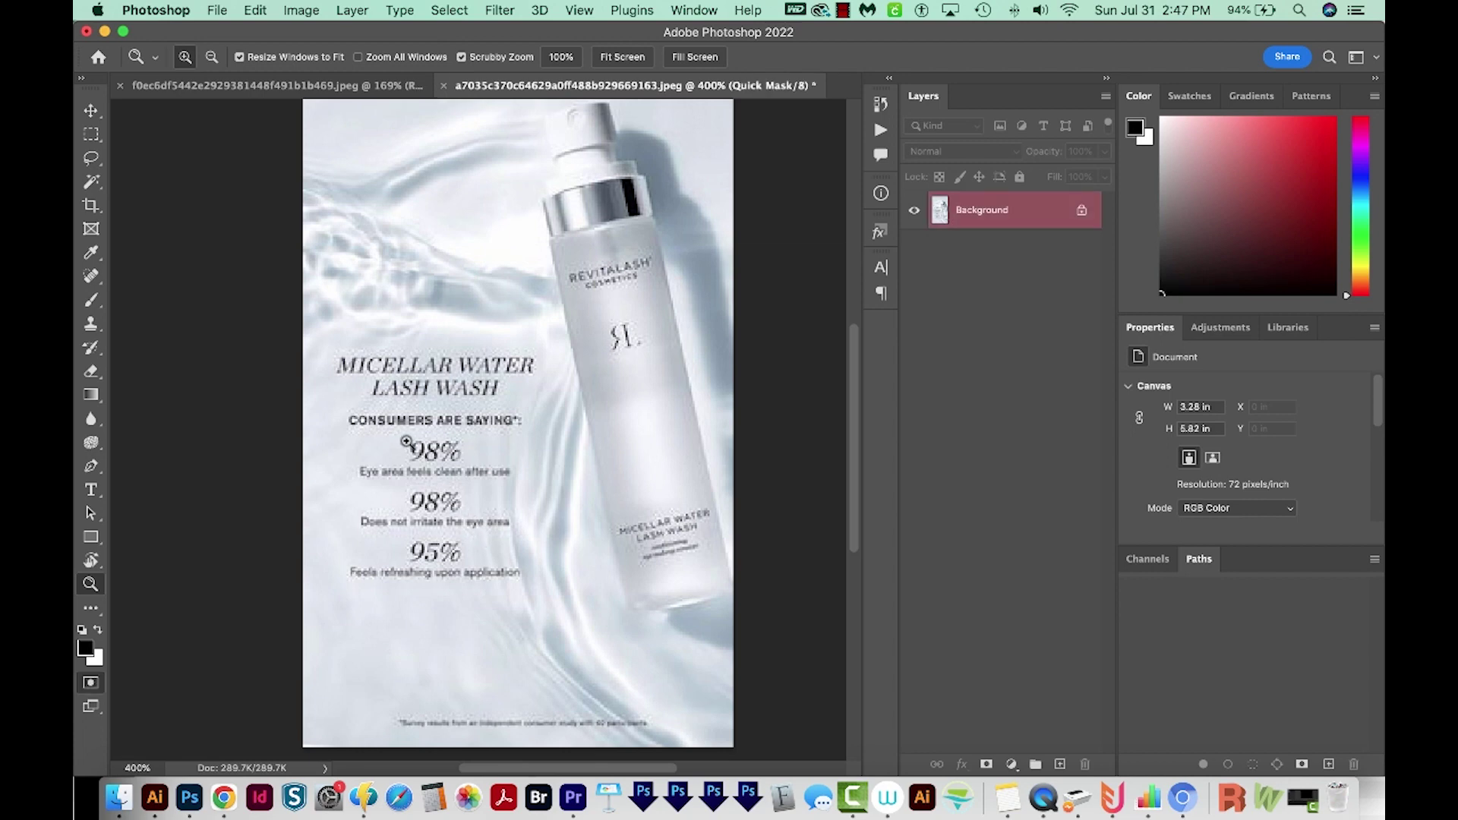
- Brush mask over the MICELLAR WATER headline, CONSUMERS ARE SAYING line and percentages
key(b)
click(351, 364)
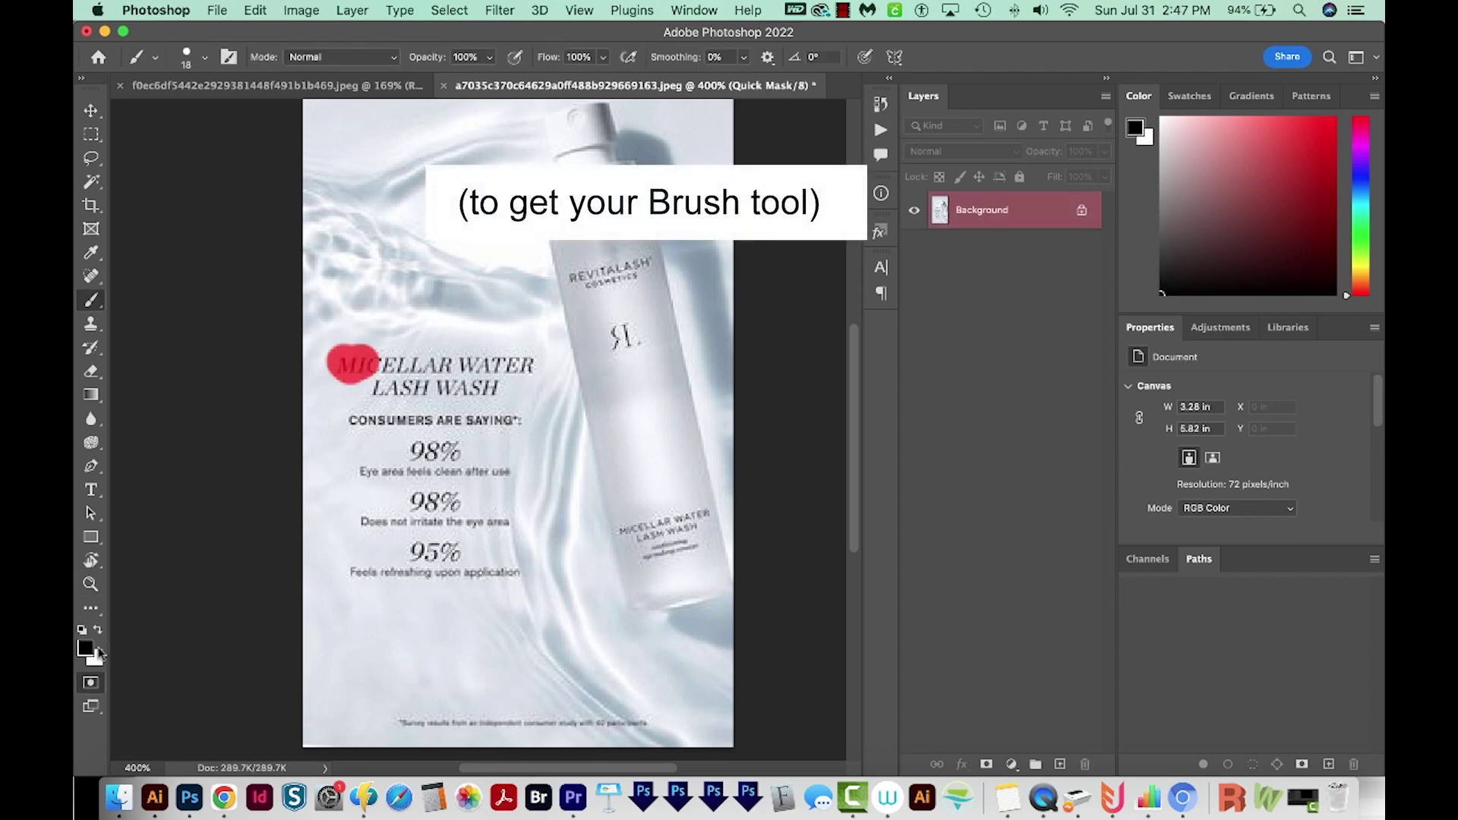
mouse_move(380, 370)
mouse_down()
mouse_move(530, 369)
mouse_move(462, 360)
mouse_move(499, 389)
mouse_move(416, 390)
mouse_up()
drag(350, 431, 536, 423)
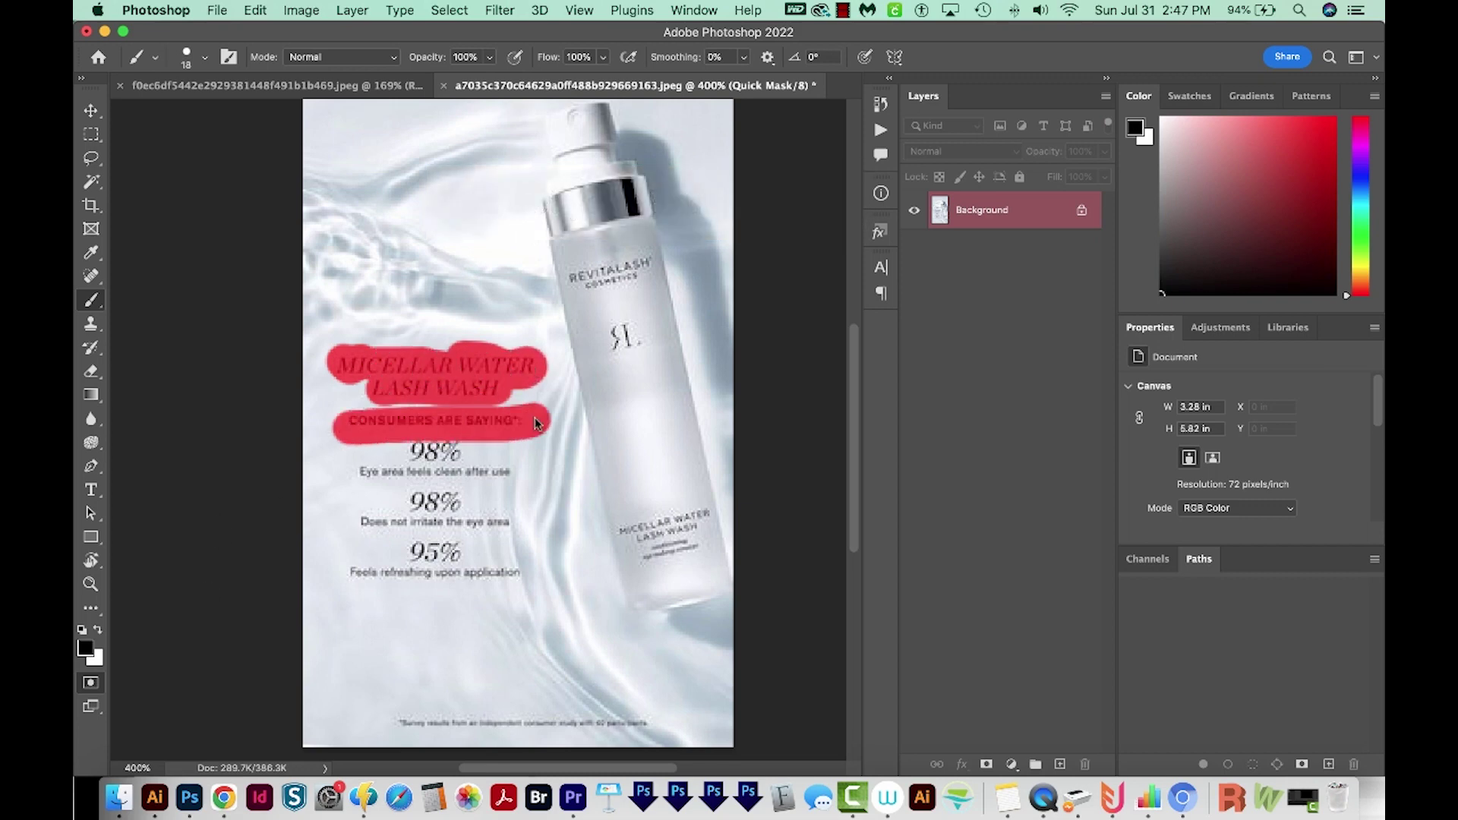
mouse_move(445, 454)
mouse_down()
mouse_move(367, 473)
mouse_move(491, 475)
mouse_move(367, 551)
mouse_move(418, 576)
mouse_move(518, 577)
mouse_move(462, 524)
mouse_up()
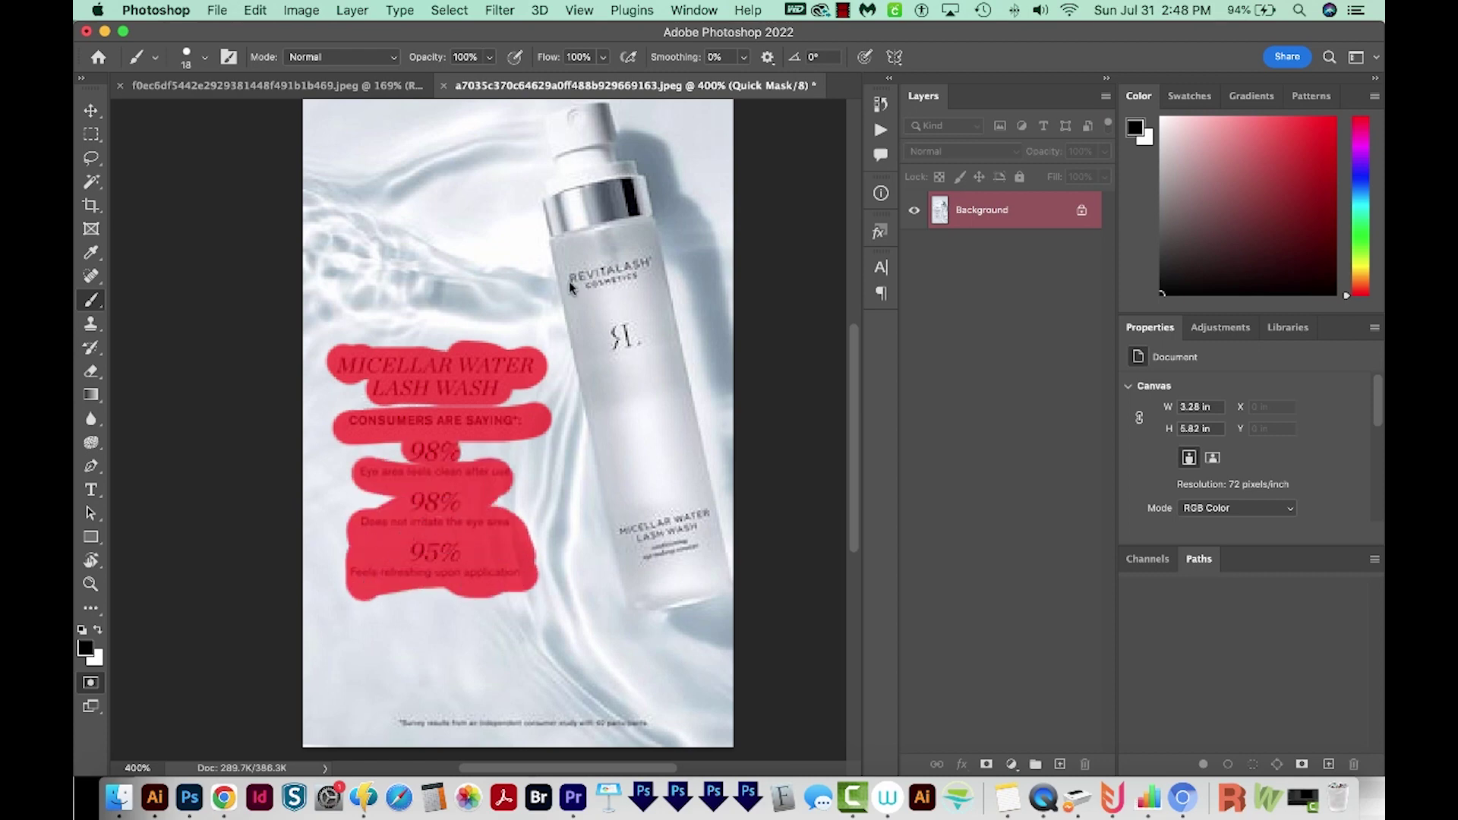
- With a 15 px brush, mask the REVITALASH bottle label and footnote, then exit Quick Mask
drag(568, 281, 649, 258)
mouse_move(623, 349)
mouse_down()
mouse_move(617, 334)
mouse_move(624, 351)
mouse_up()
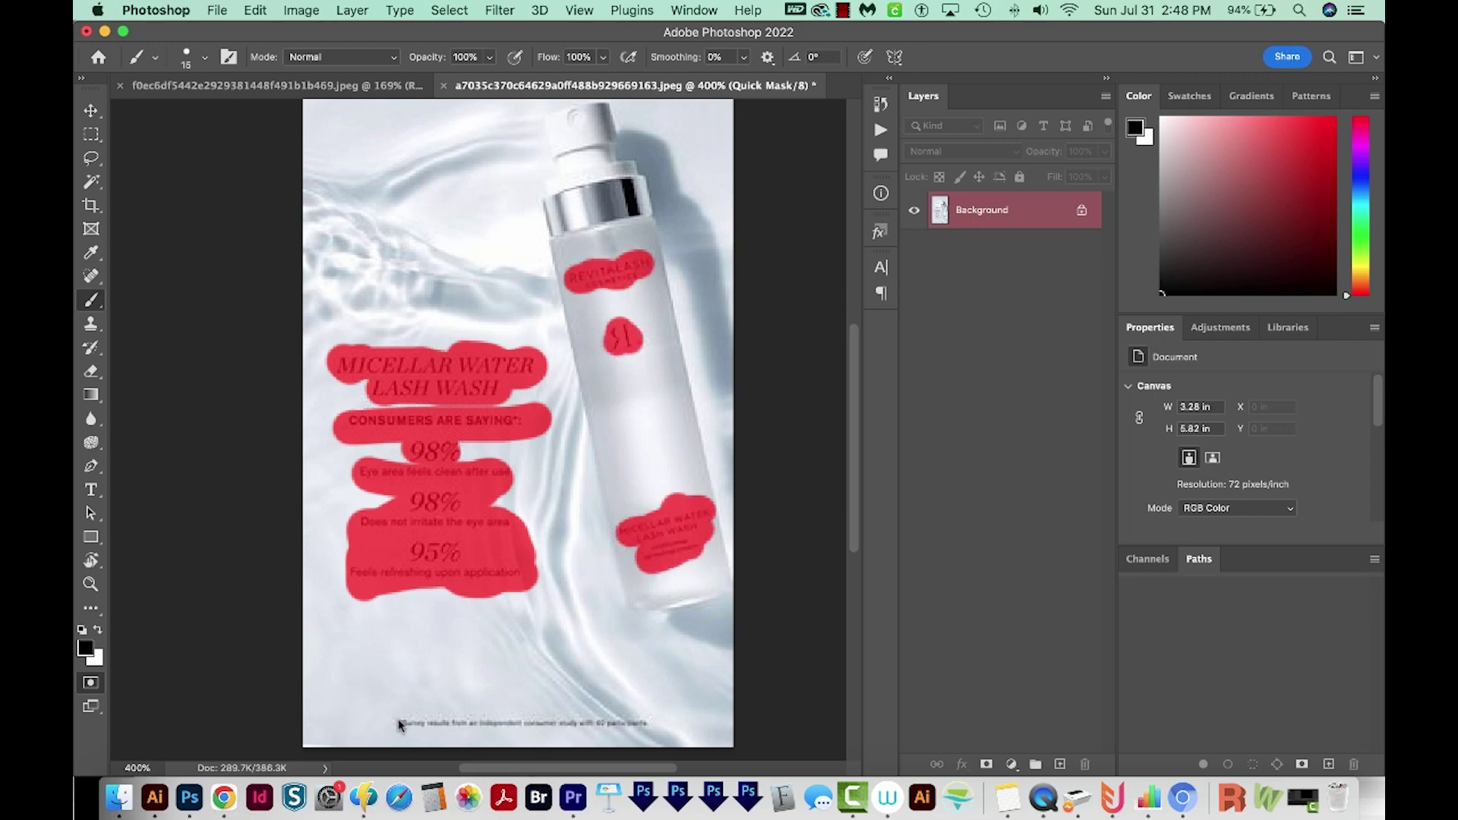
mouse_move(430, 717)
mouse_down()
mouse_move(589, 725)
mouse_move(640, 747)
mouse_up()
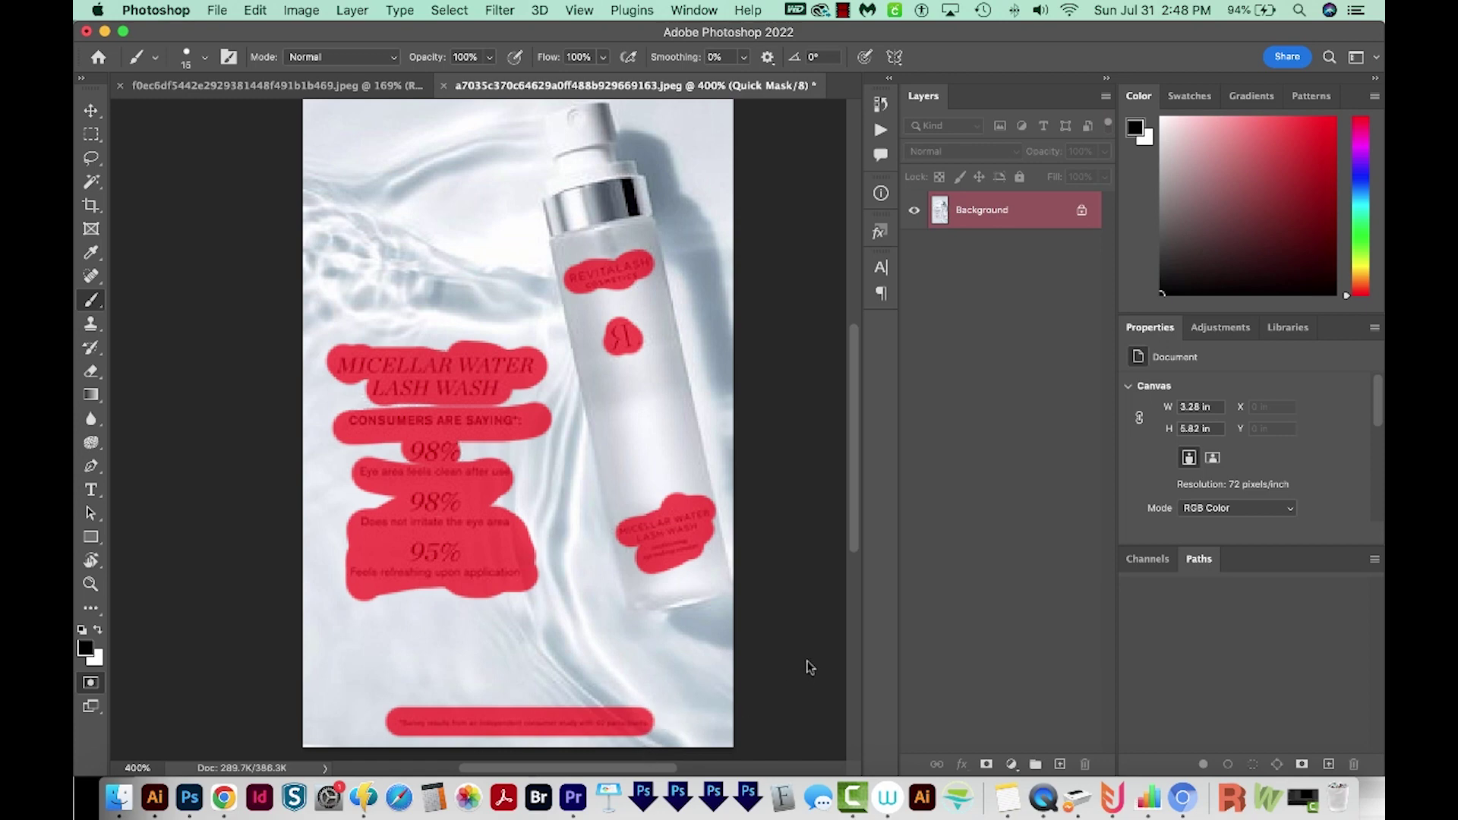
key(q)
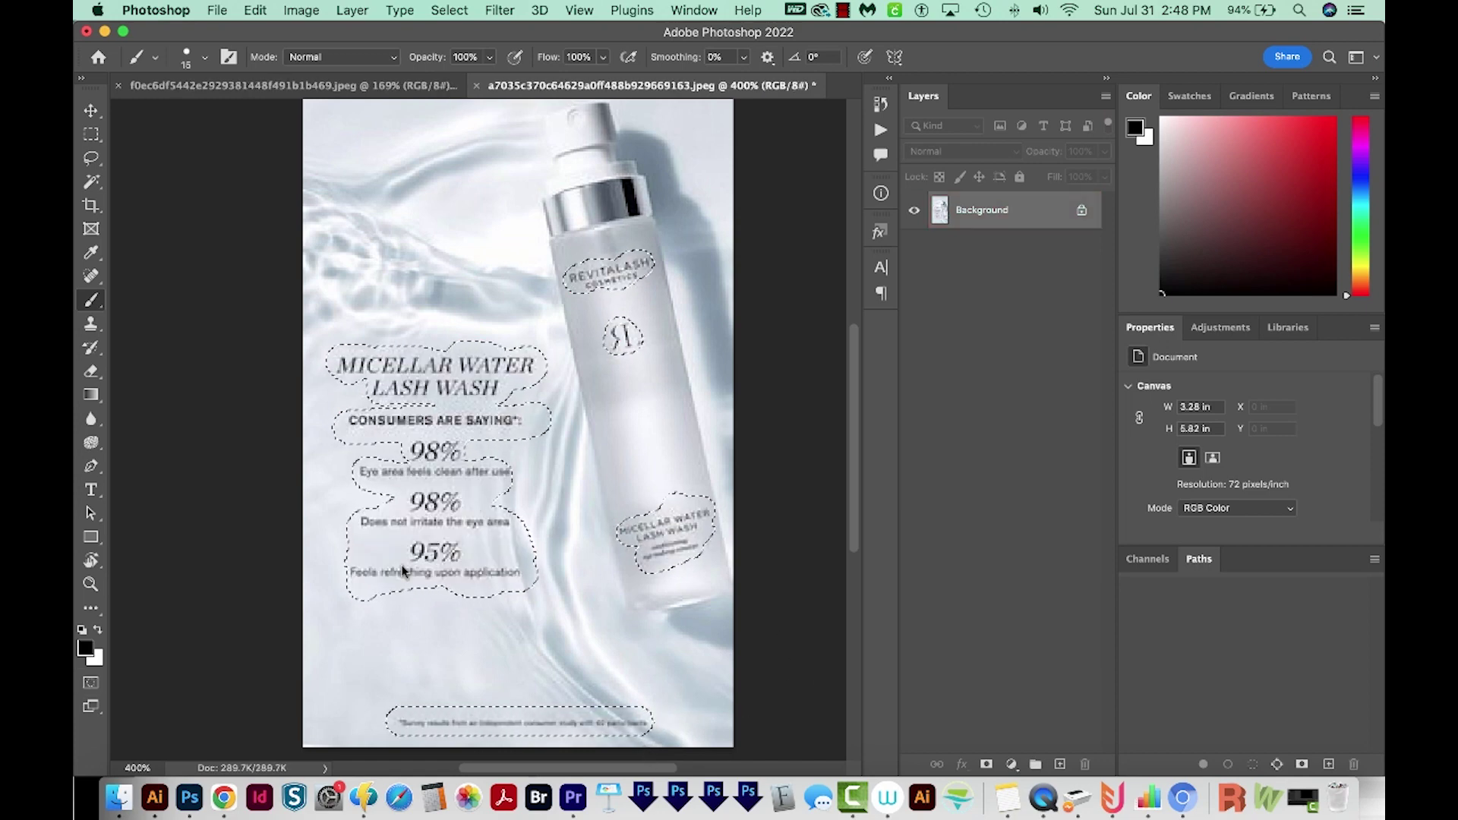
- Refine the selection with Color Range set to Shadows, widening Range and Fuzziness to 64%
click(449, 10)
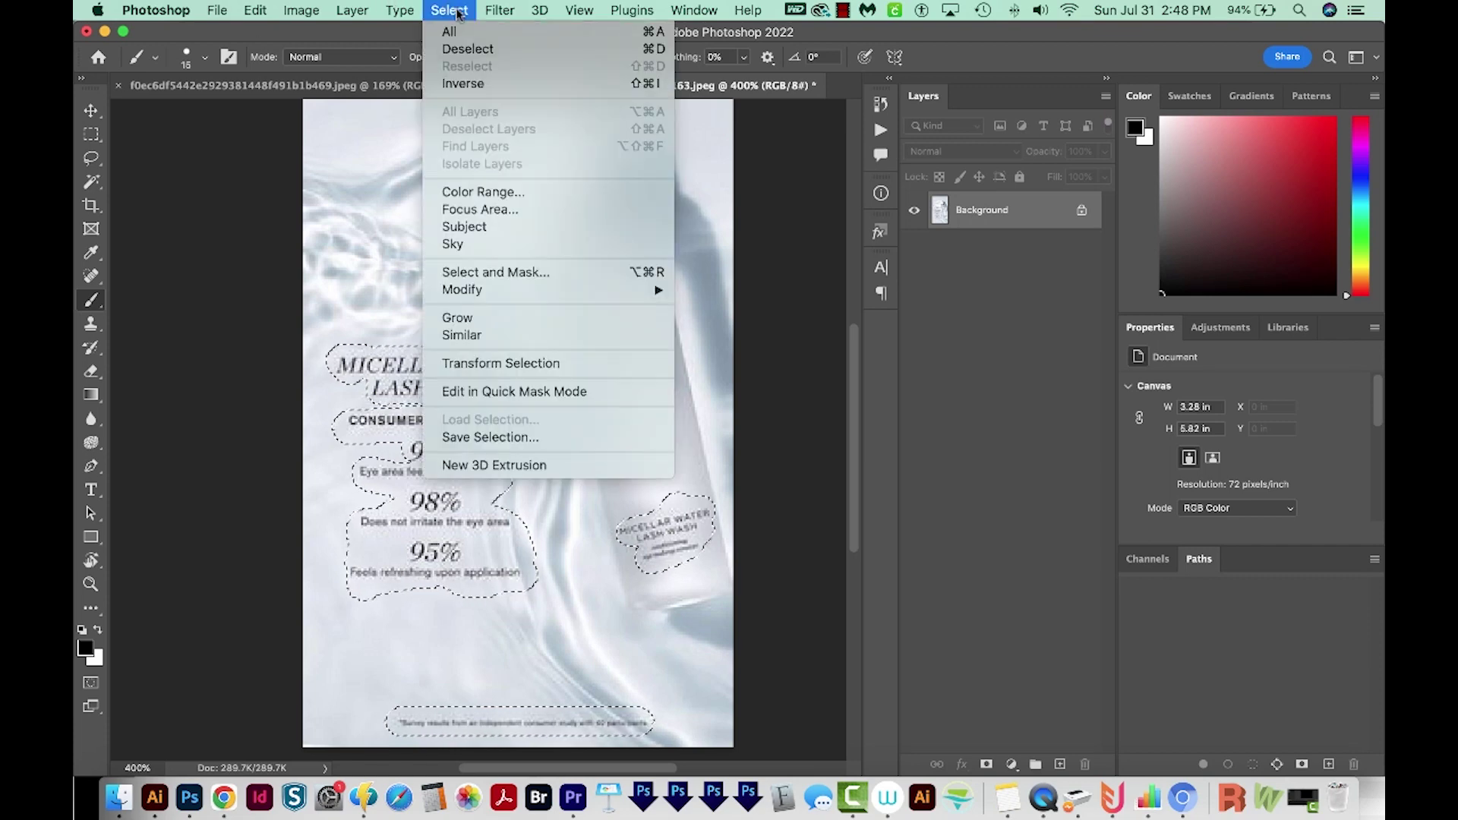
click(544, 191)
click(972, 135)
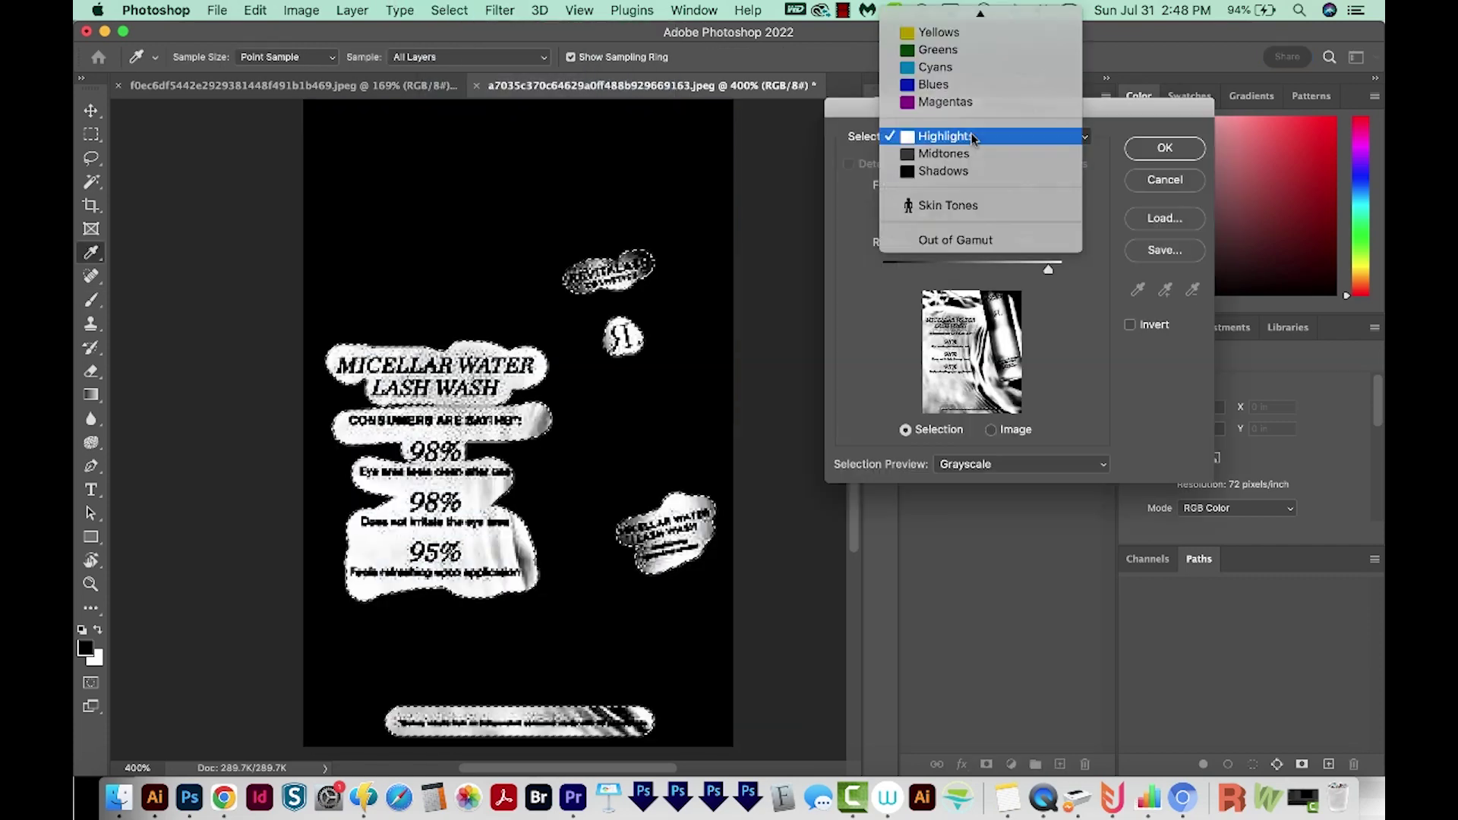
click(960, 175)
drag(928, 271, 992, 270)
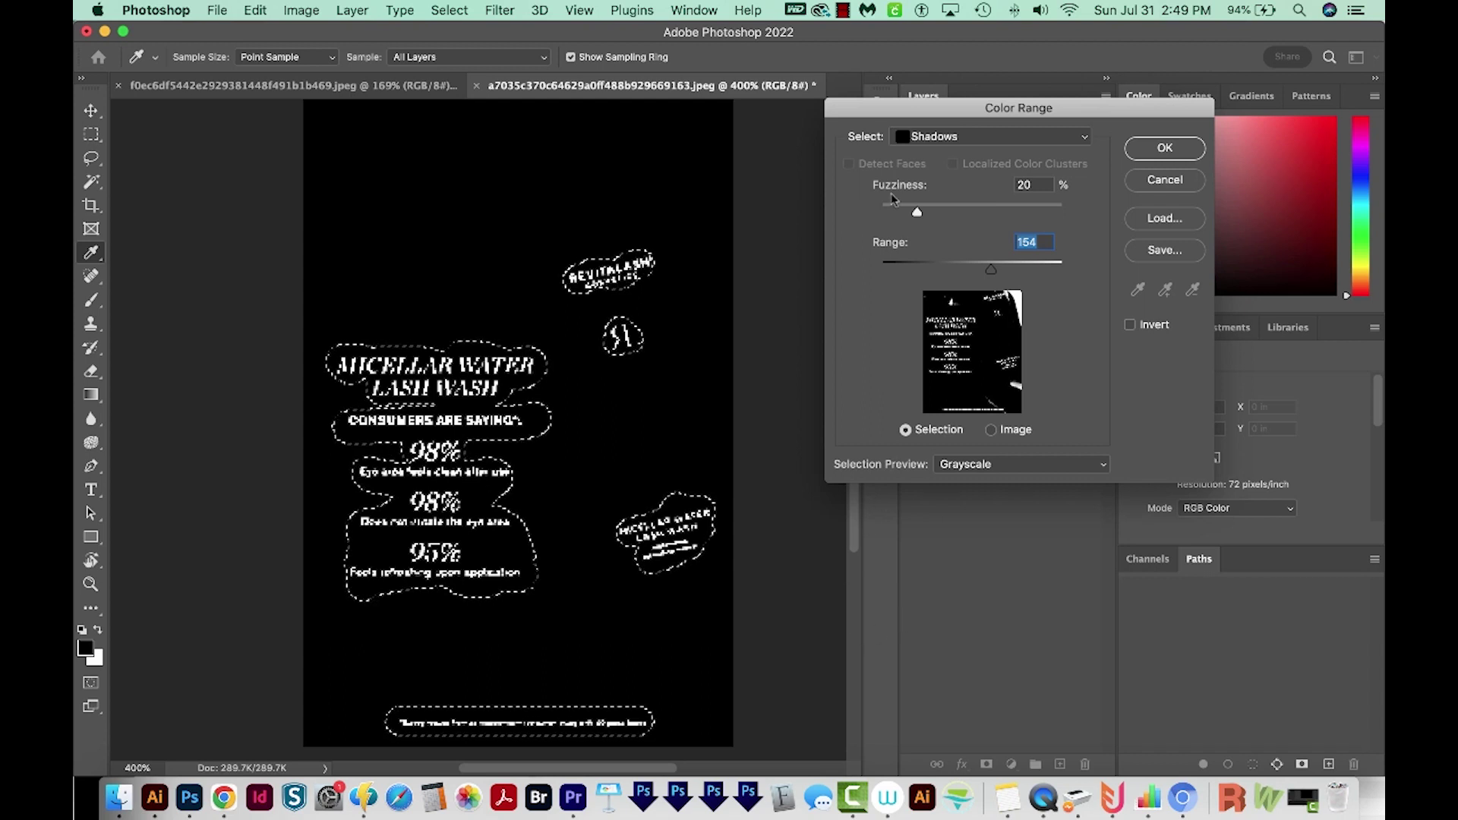
mouse_move(915, 212)
mouse_down()
mouse_move(1001, 217)
mouse_move(987, 216)
mouse_up()
click(1165, 148)
key(b)
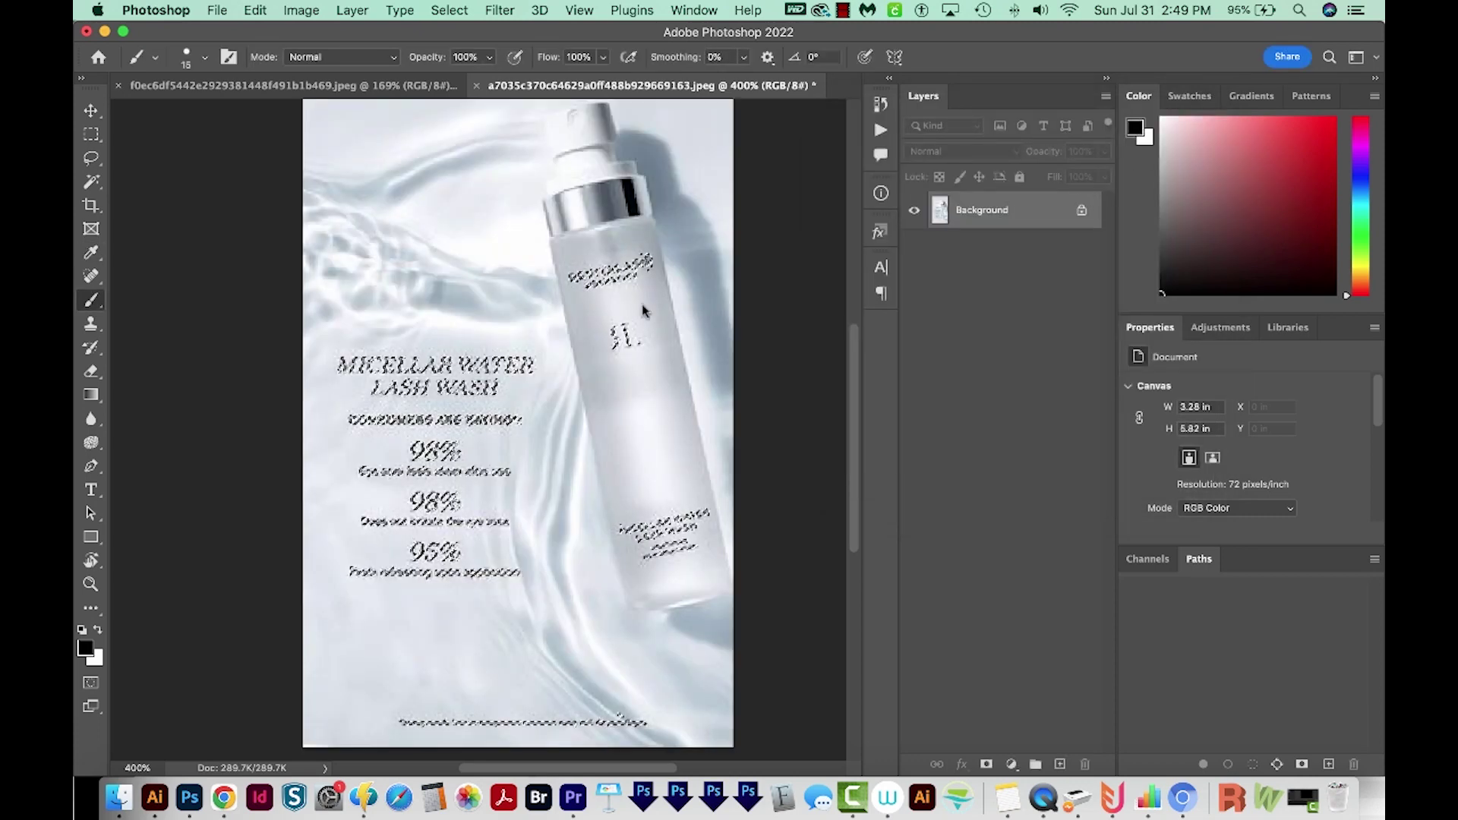
key(q)
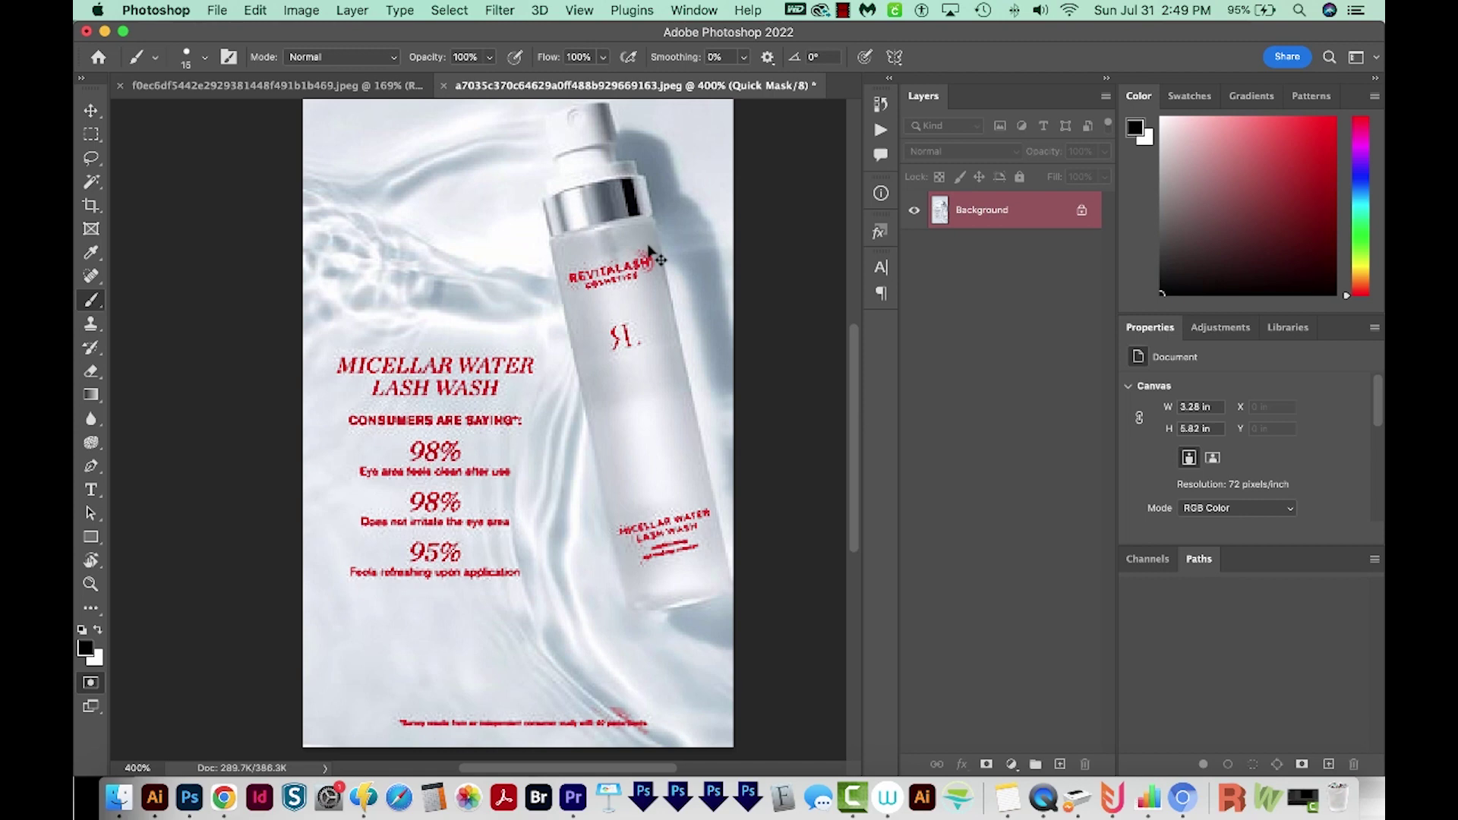
key(x)
key(q)
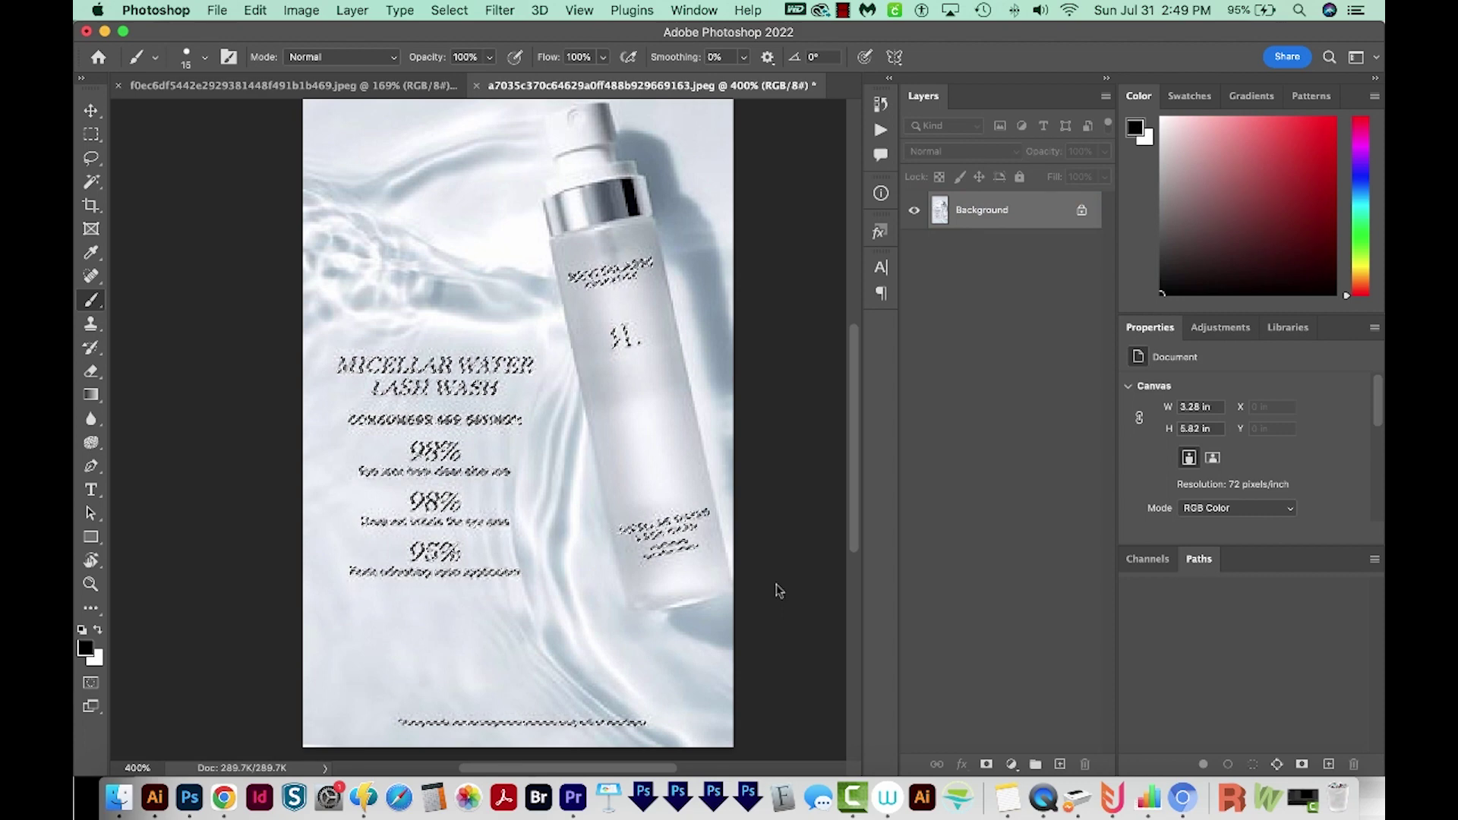
- Expand the lettering selection by 3 pixels and zoom in on MICELLAR to check it
click(448, 10)
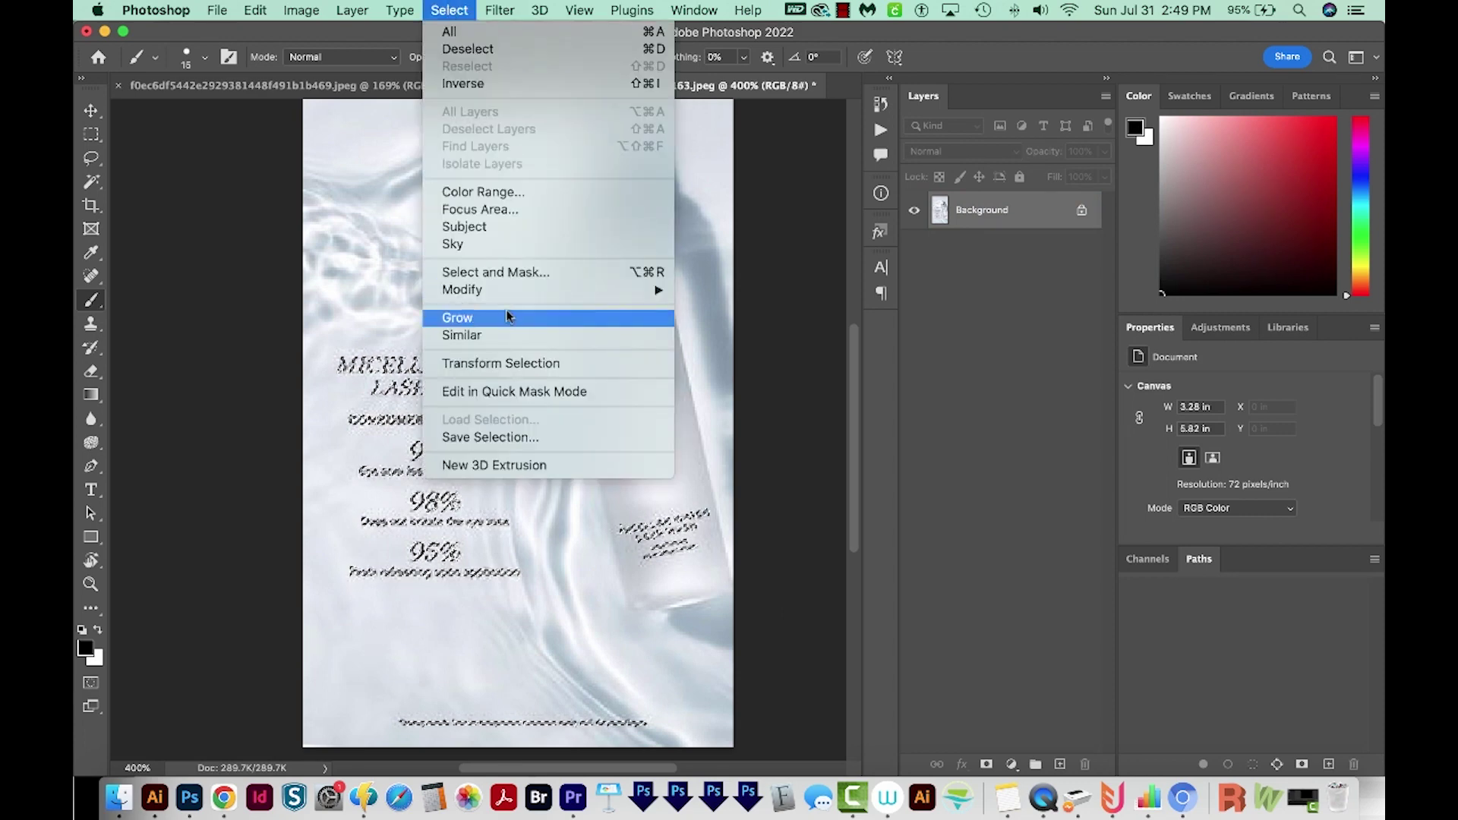
mouse_move(541, 297)
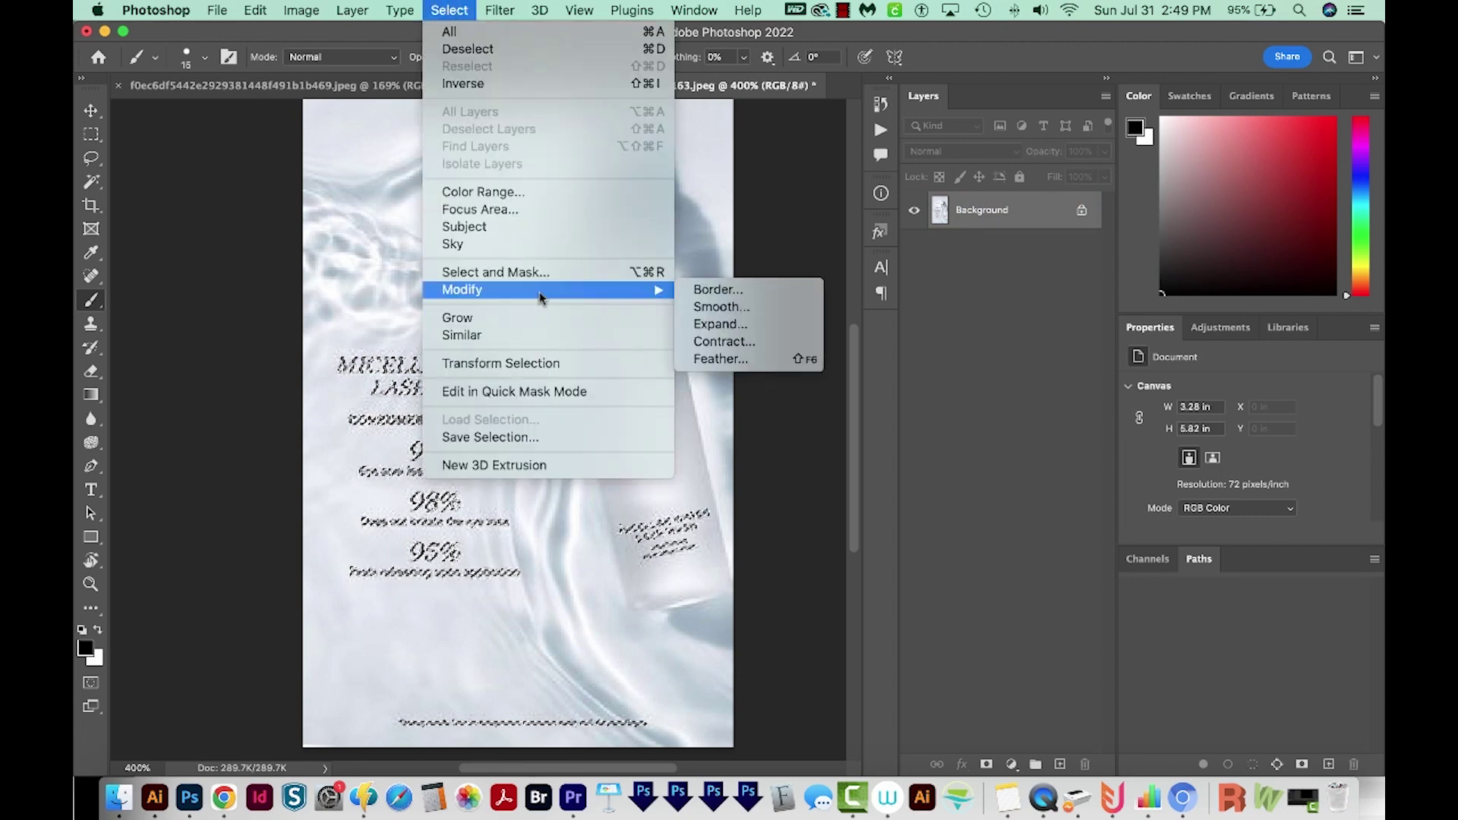
click(767, 326)
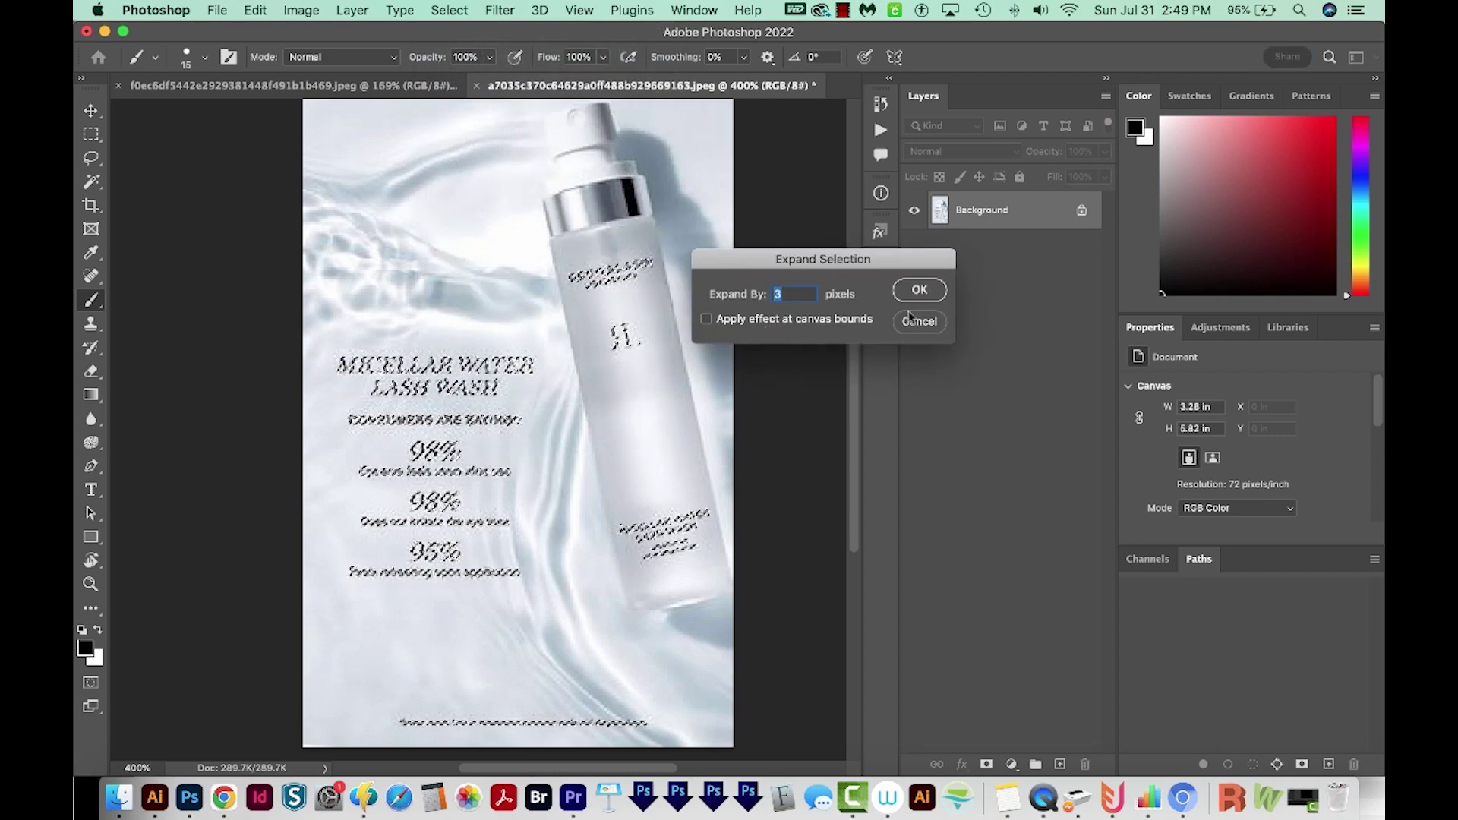
click(919, 289)
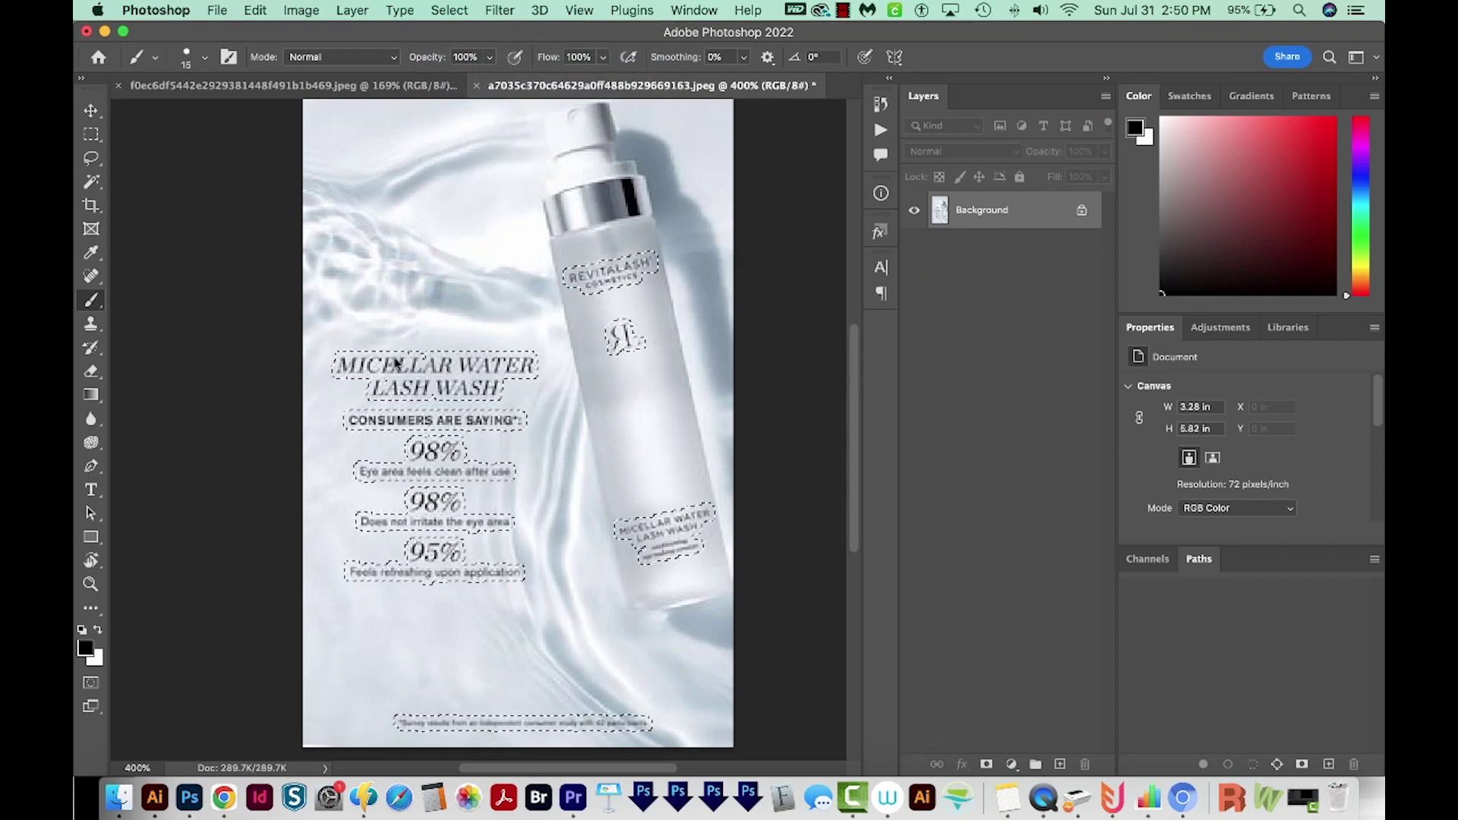
key(z)
drag(371, 366, 395, 341)
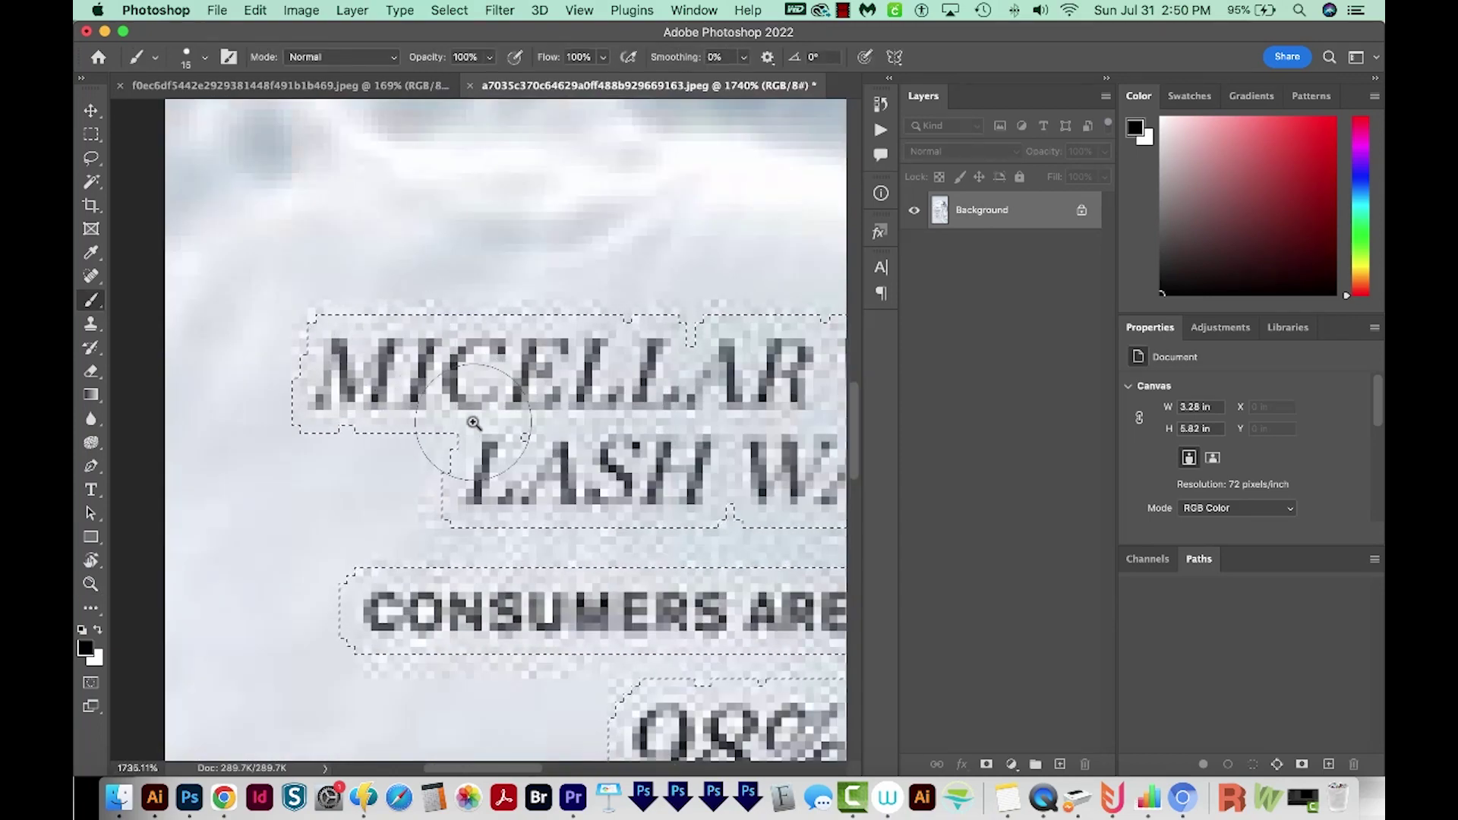
key(super+minus)
key(super+minus)
key(super+minus)
key(super+minus)
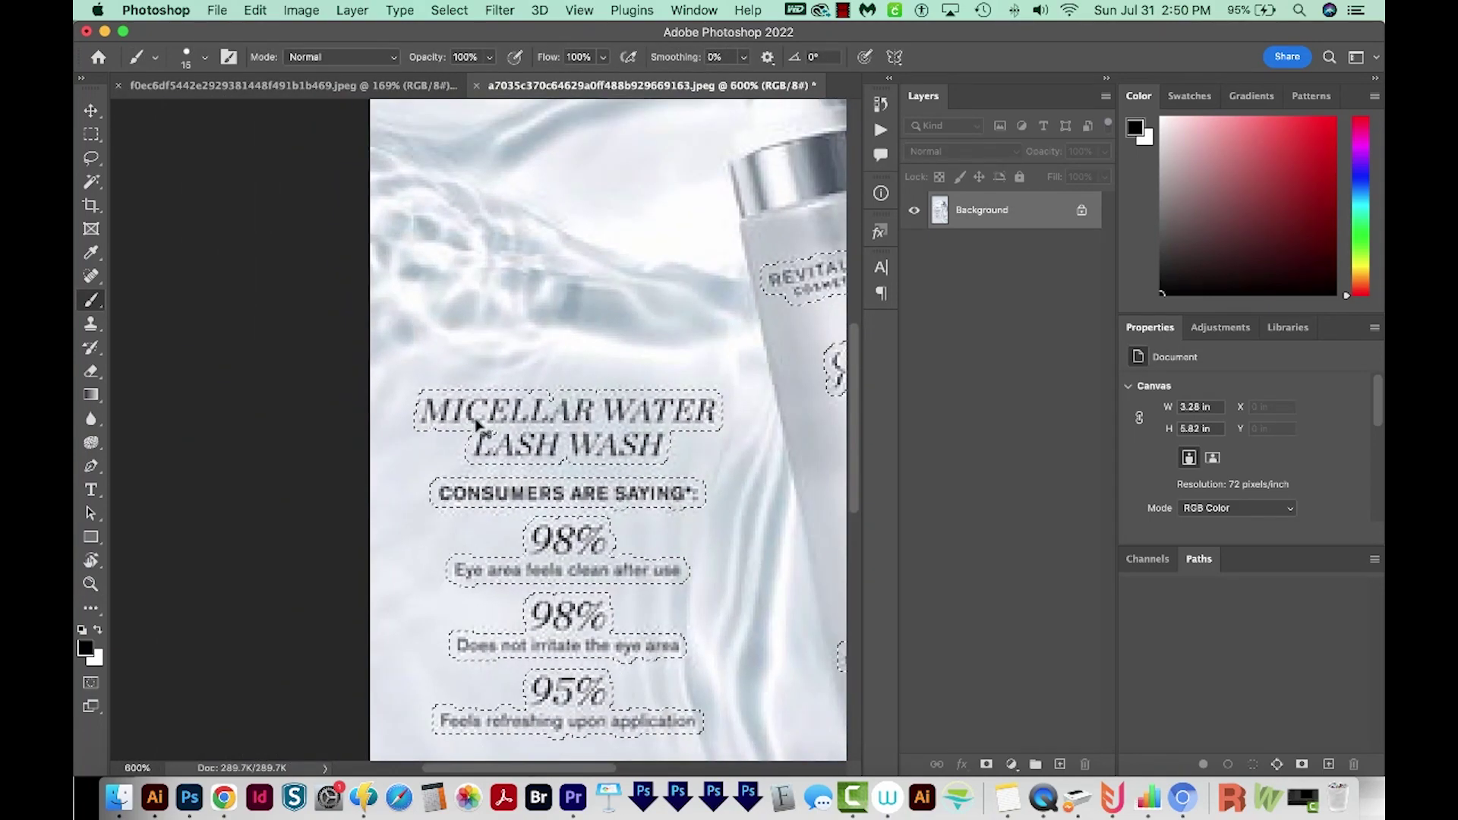
- Expand the selection by another 3 pixels and zoom out to view the ad
click(458, 12)
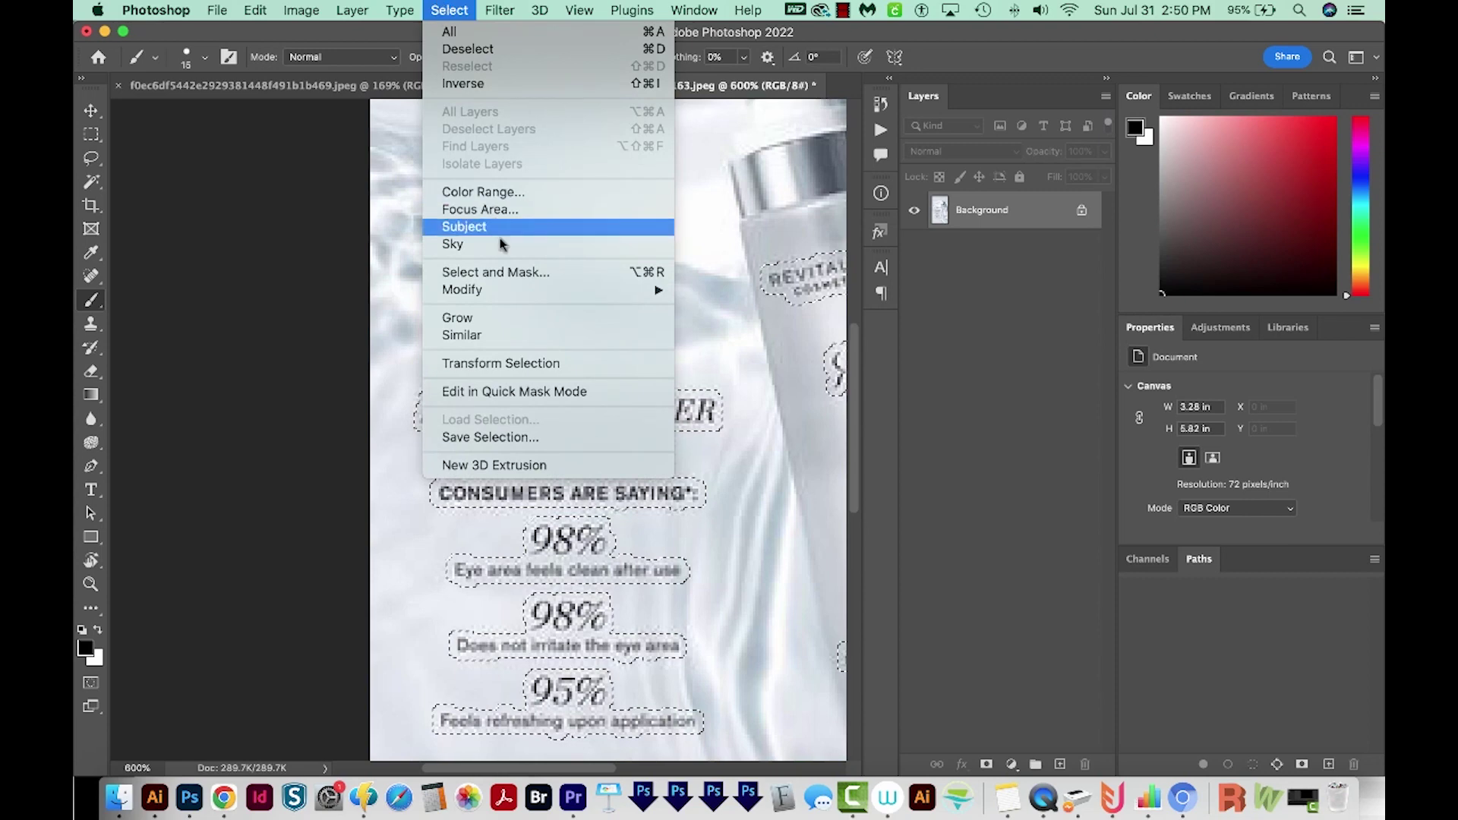
mouse_move(541, 291)
click(763, 325)
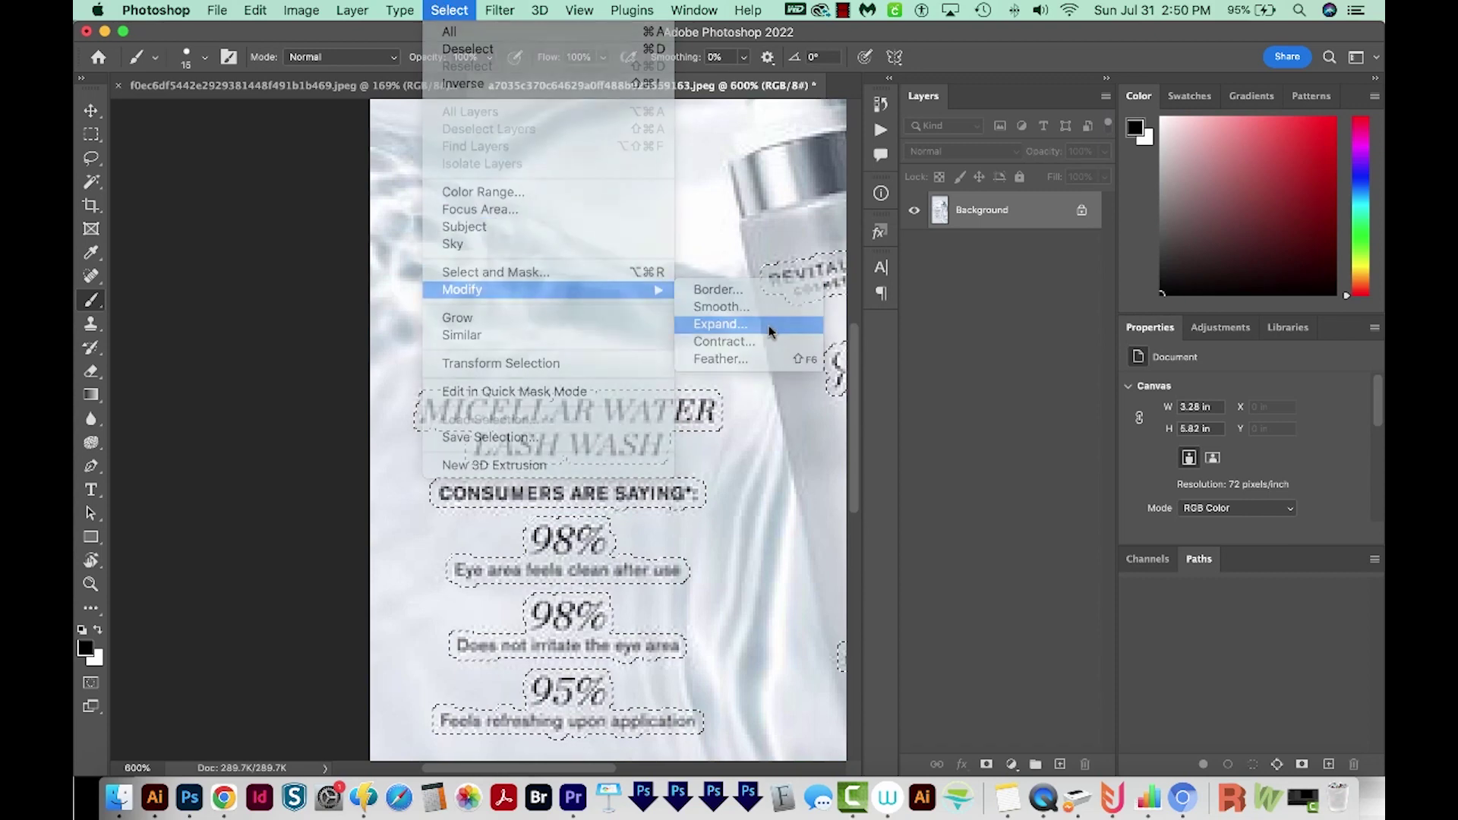
key(Return)
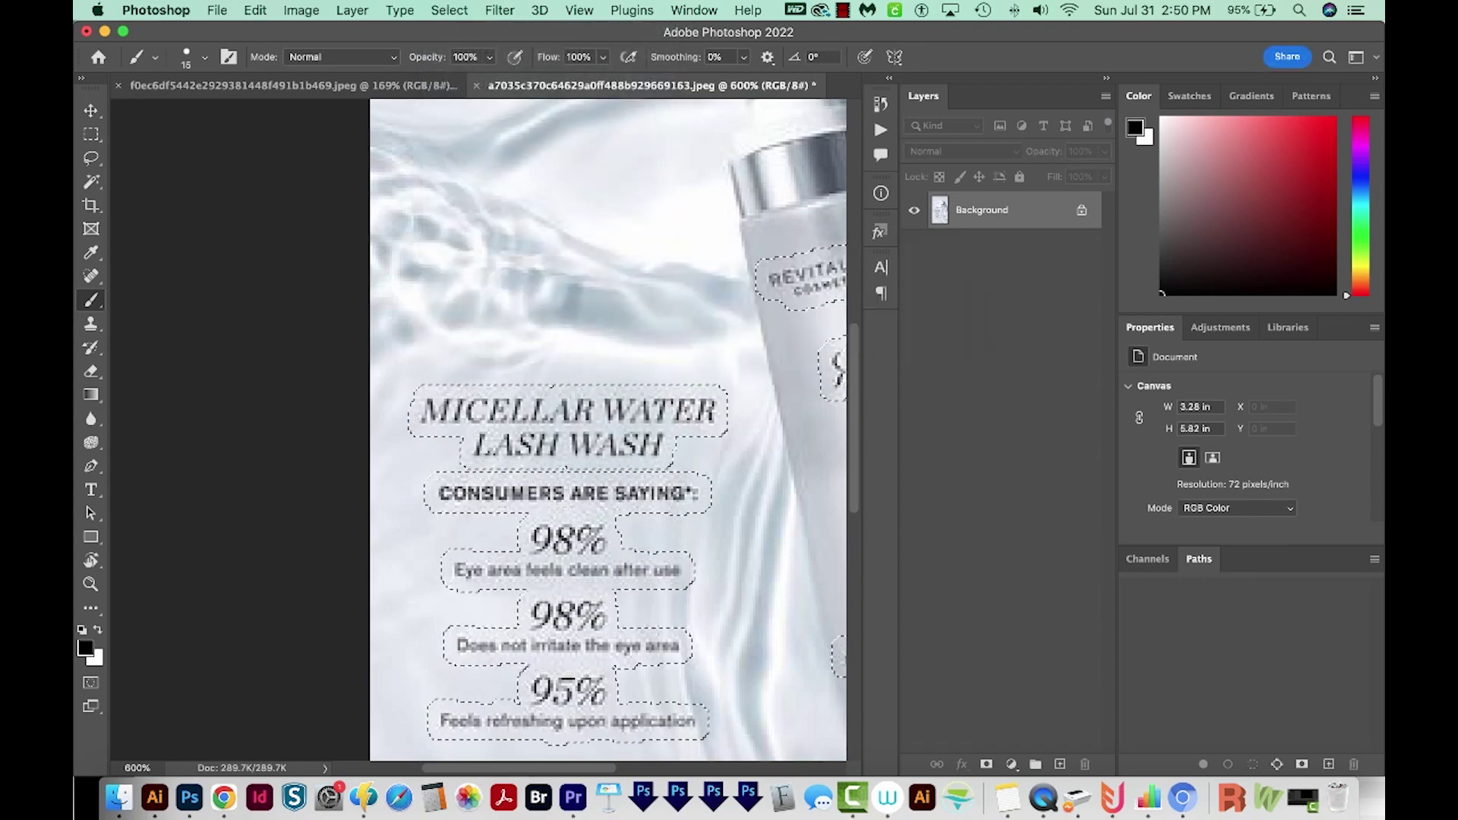
key(super+minus)
key(super+minus)
key(super+minus)
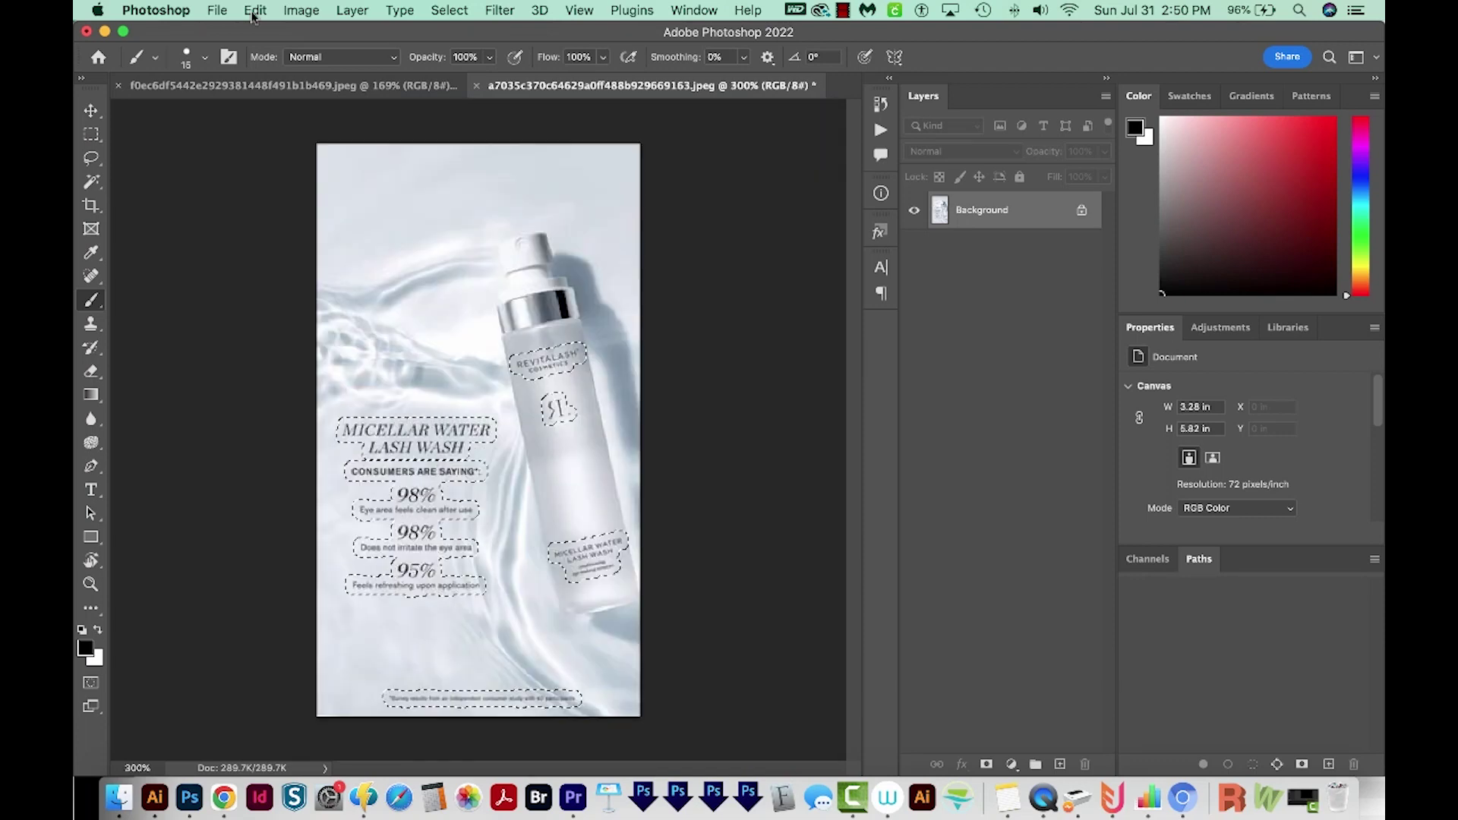
click(255, 10)
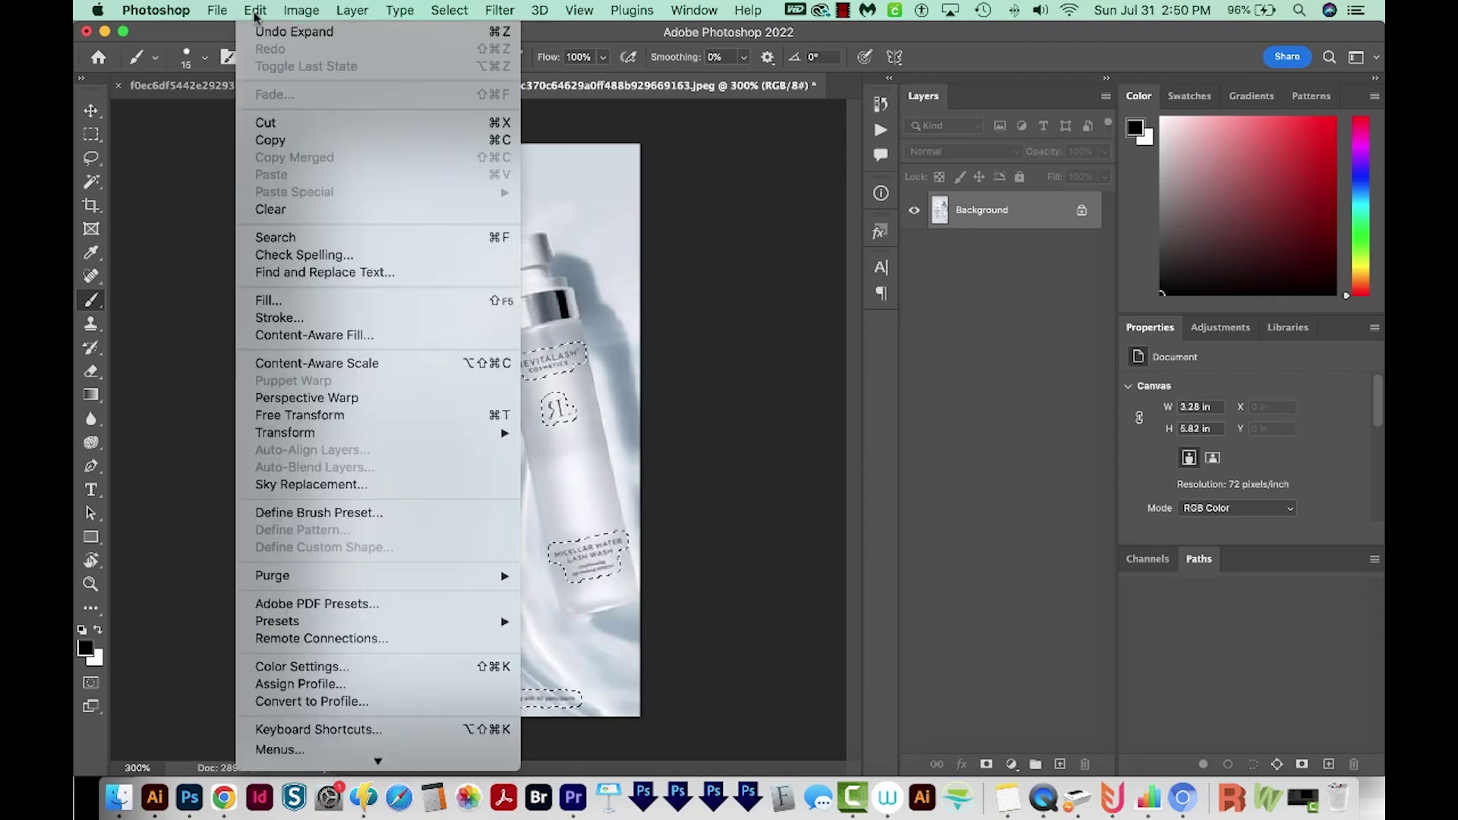
- Content-Aware Fill the selected lettering on the Micellar Water ad, then deselect
click(371, 336)
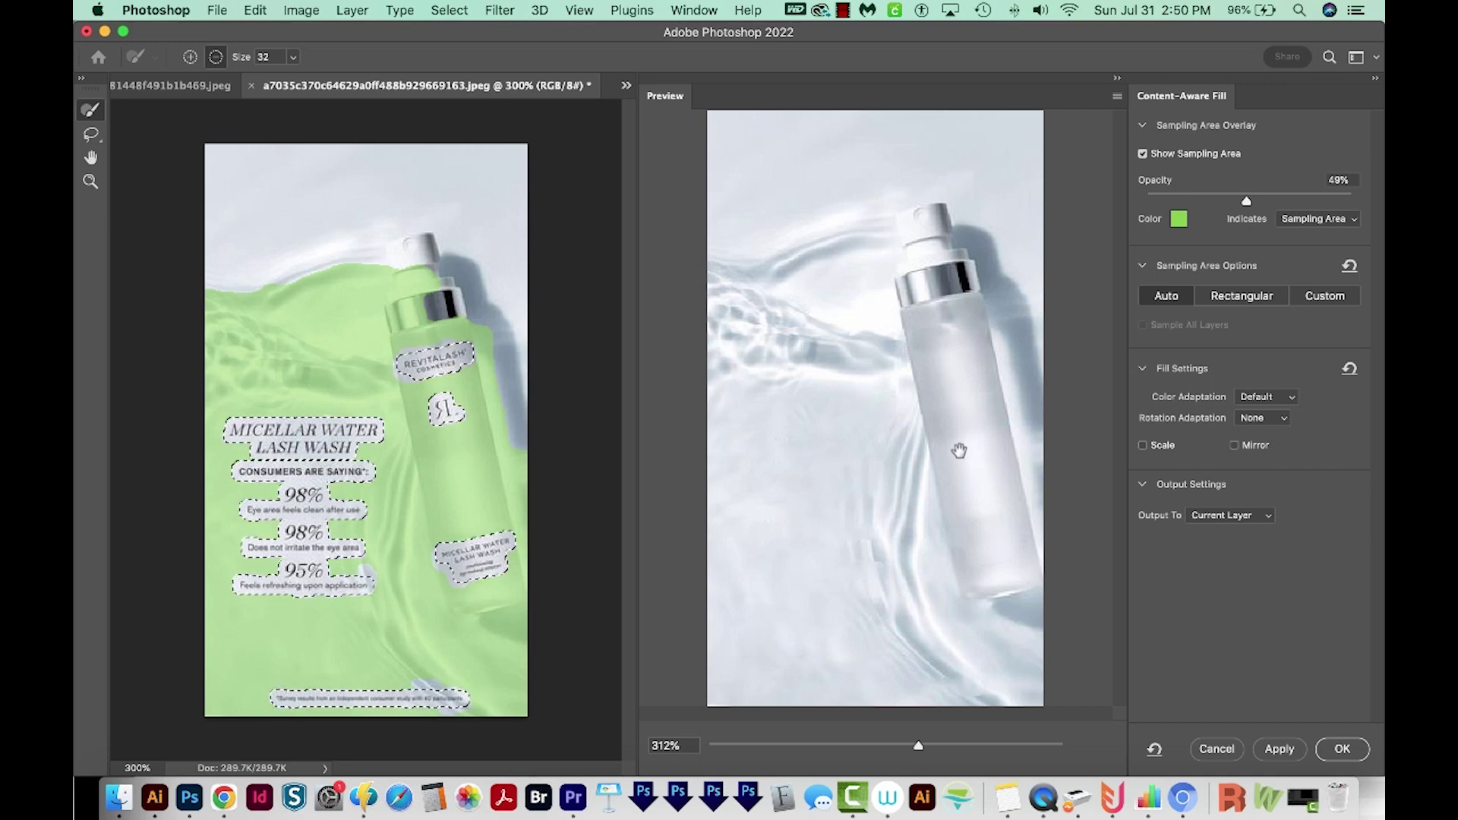
click(1344, 750)
key(super+d)
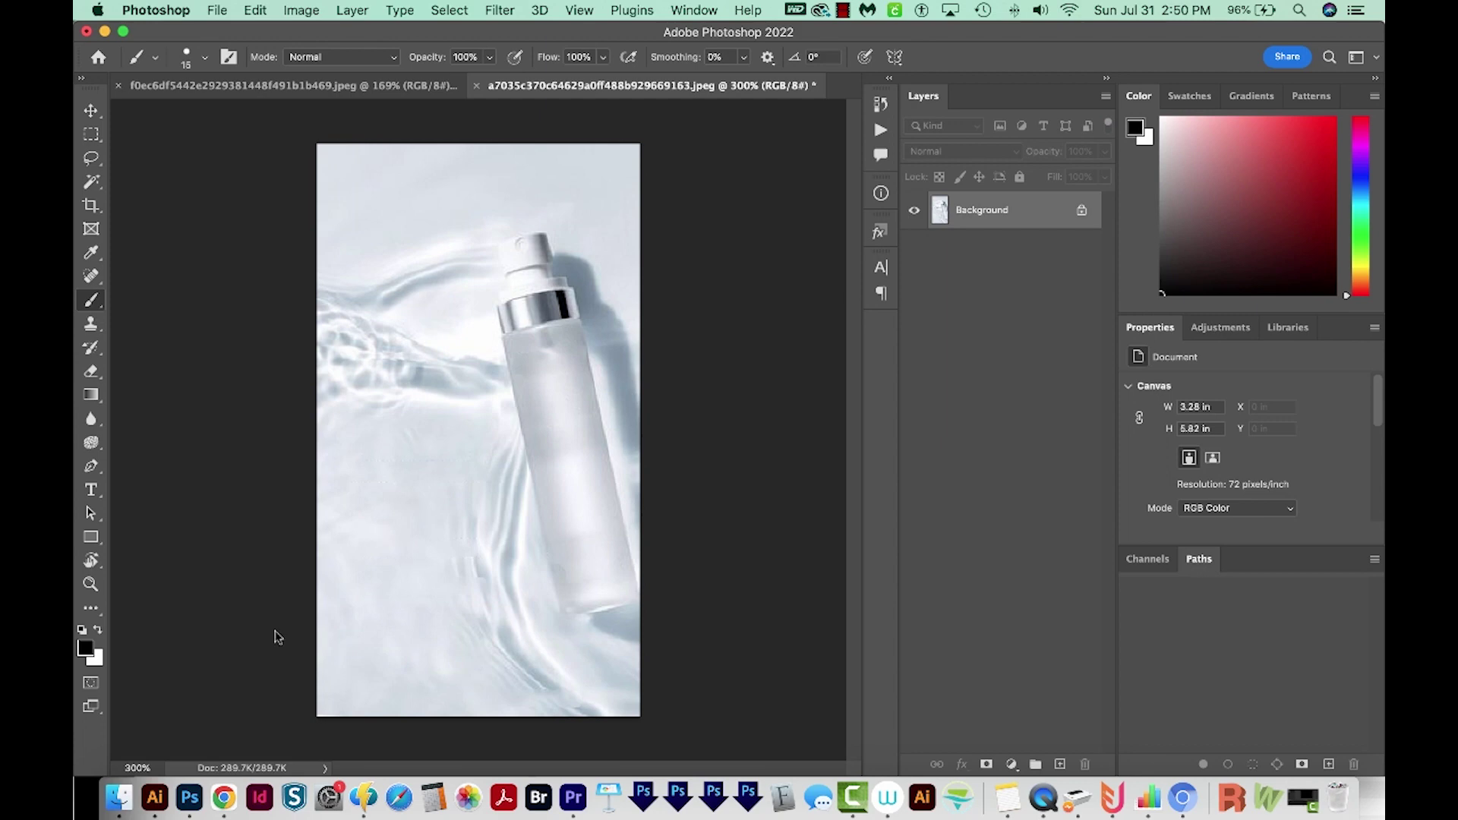
- Open the 27c44 rock-arch quote JPEG from Finder into Photoshop via the Dock icon
click(121, 805)
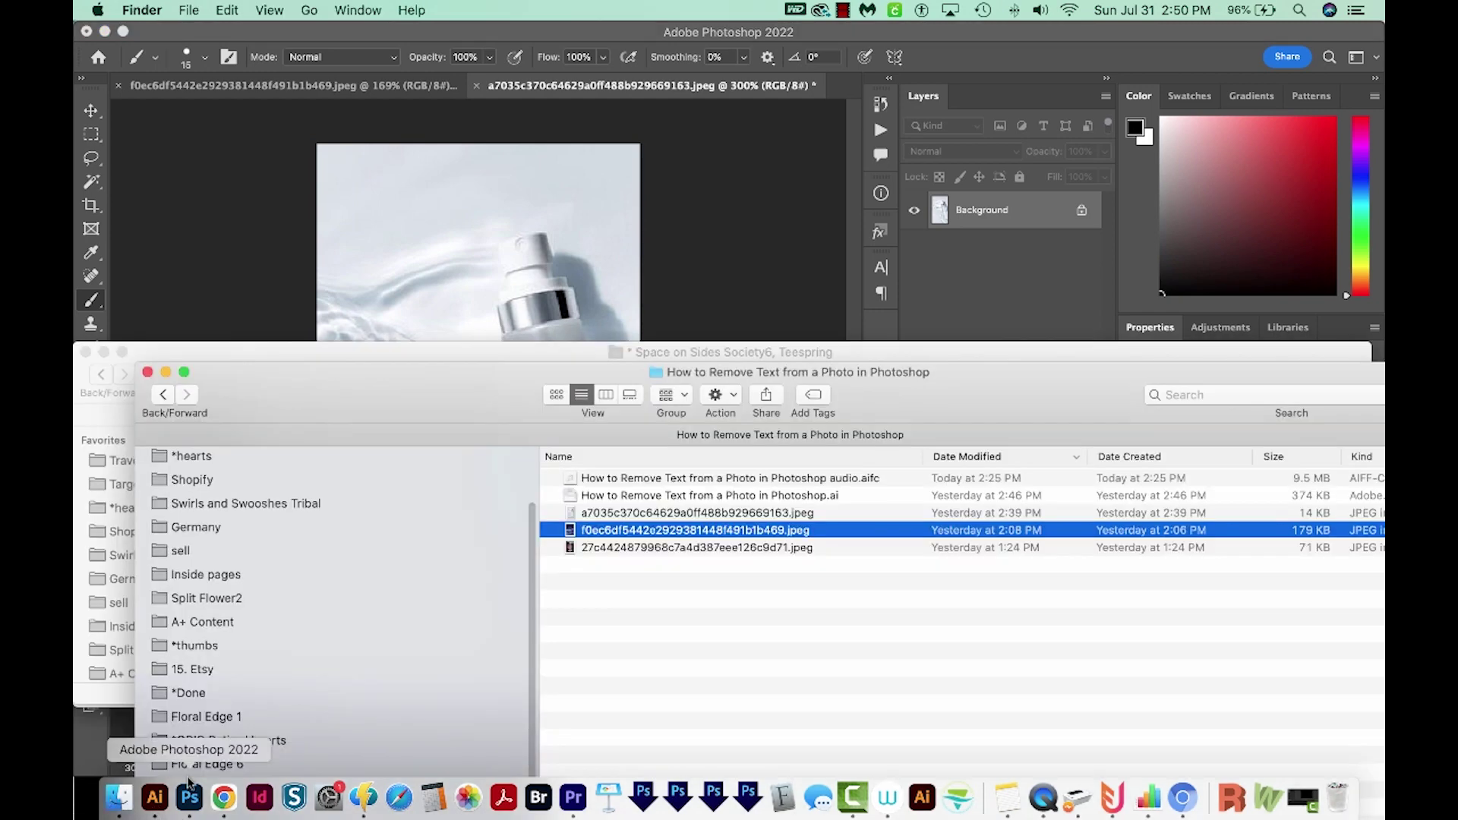
click(653, 629)
click(642, 552)
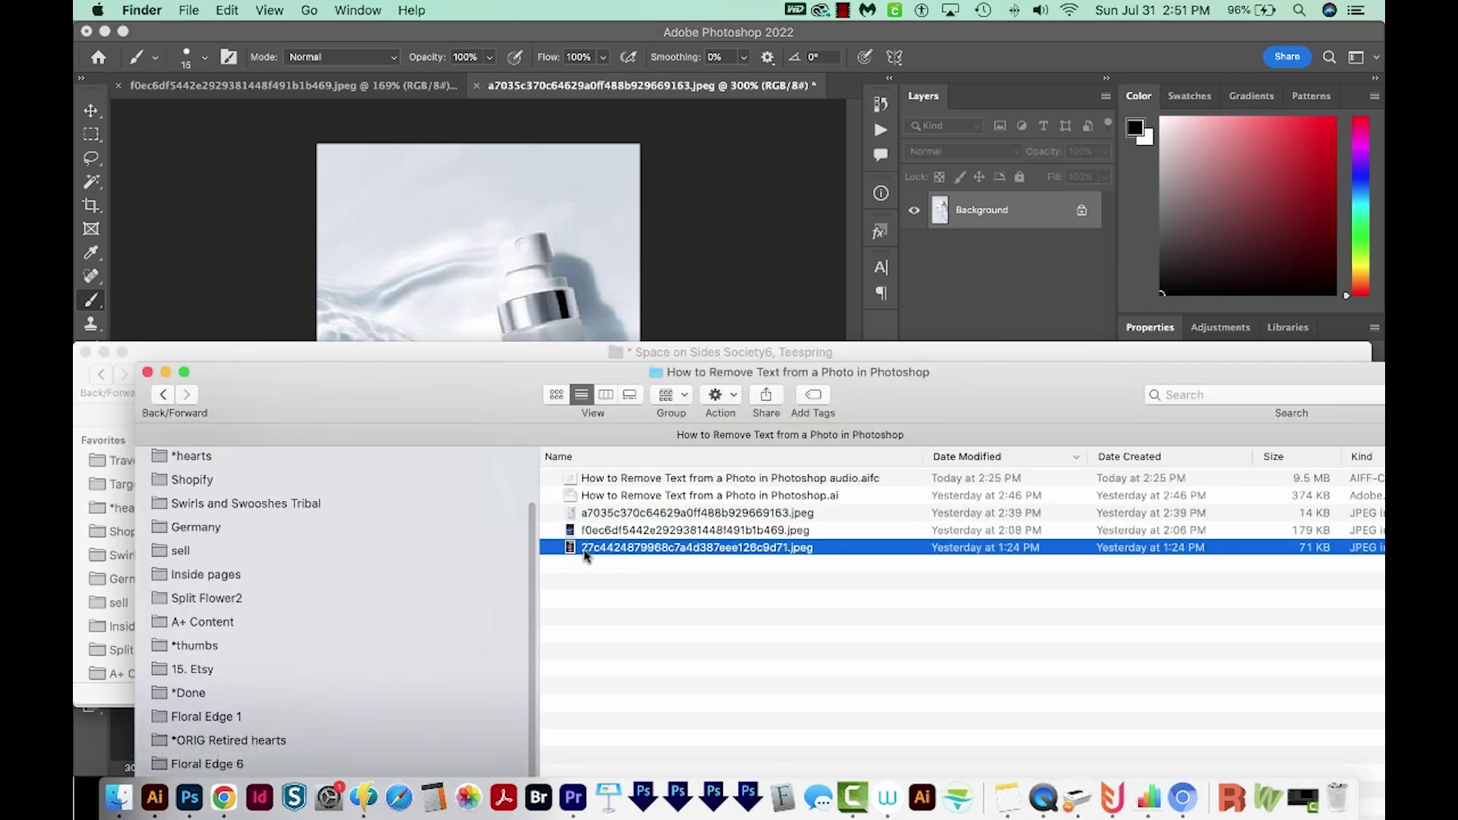
drag(642, 553, 189, 798)
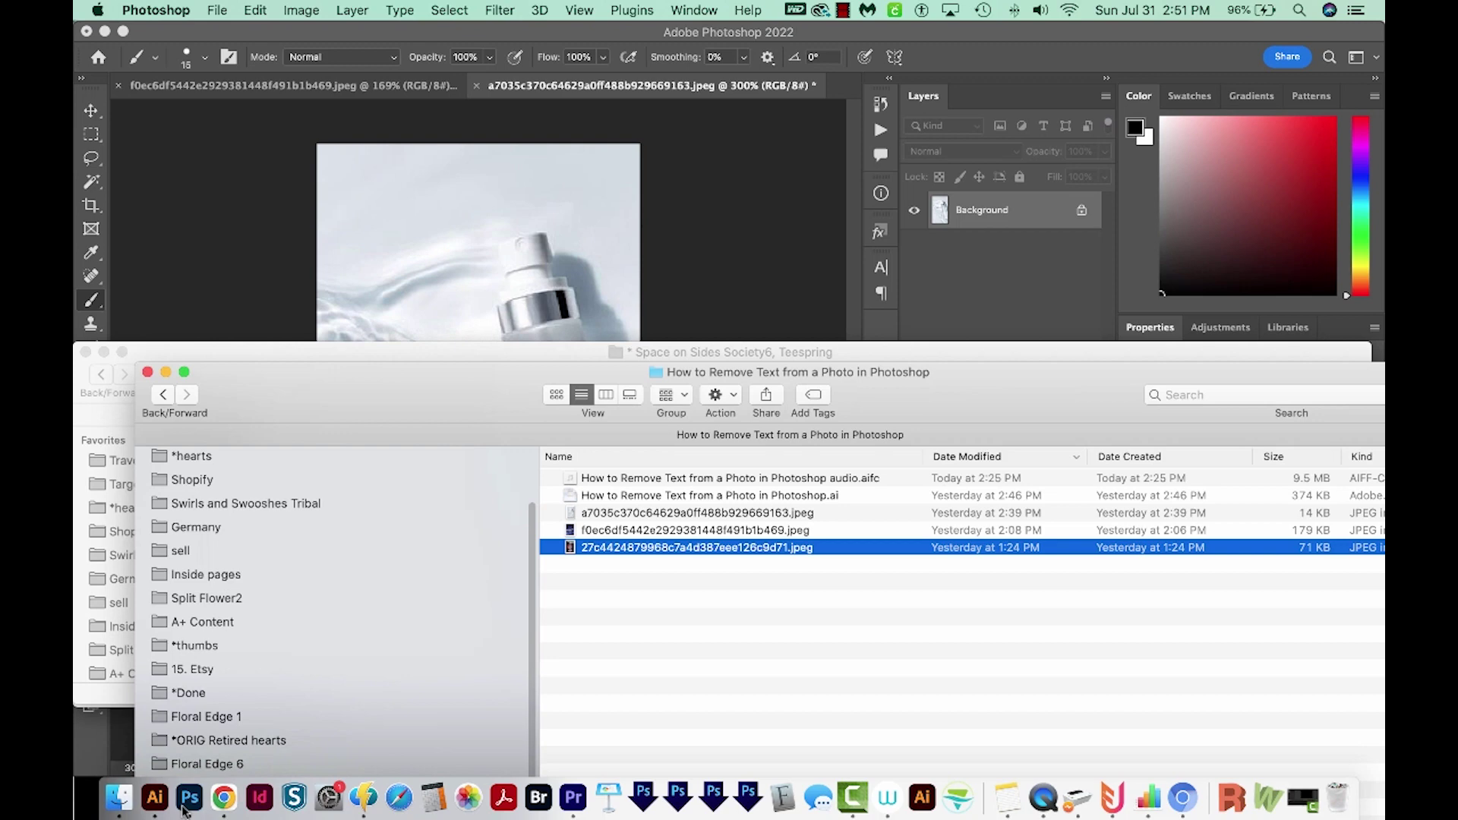
- Zoom in and draw marquee boxes around the quote text and its credit line
drag(416, 431, 456, 433)
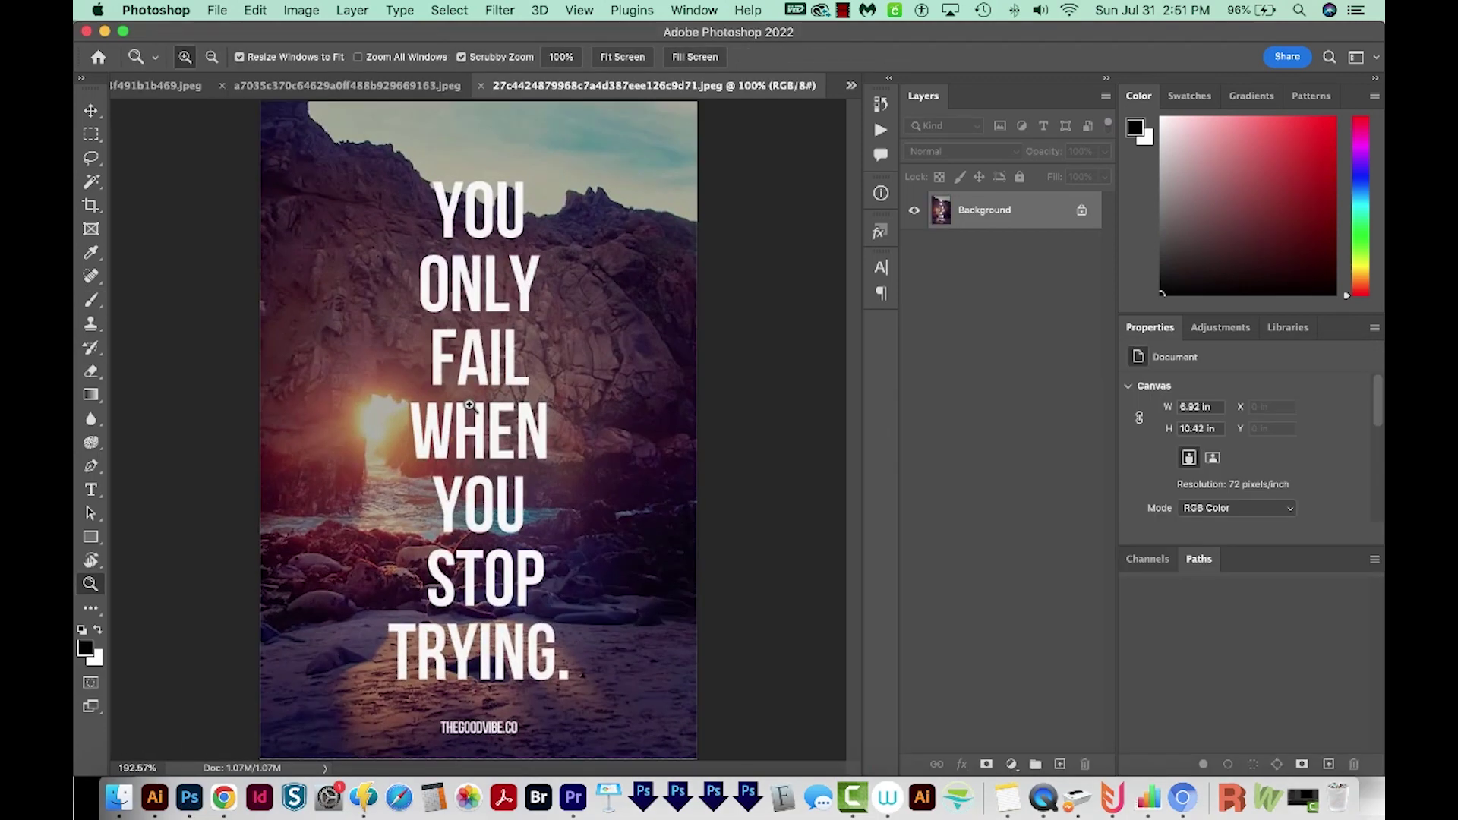
key(b)
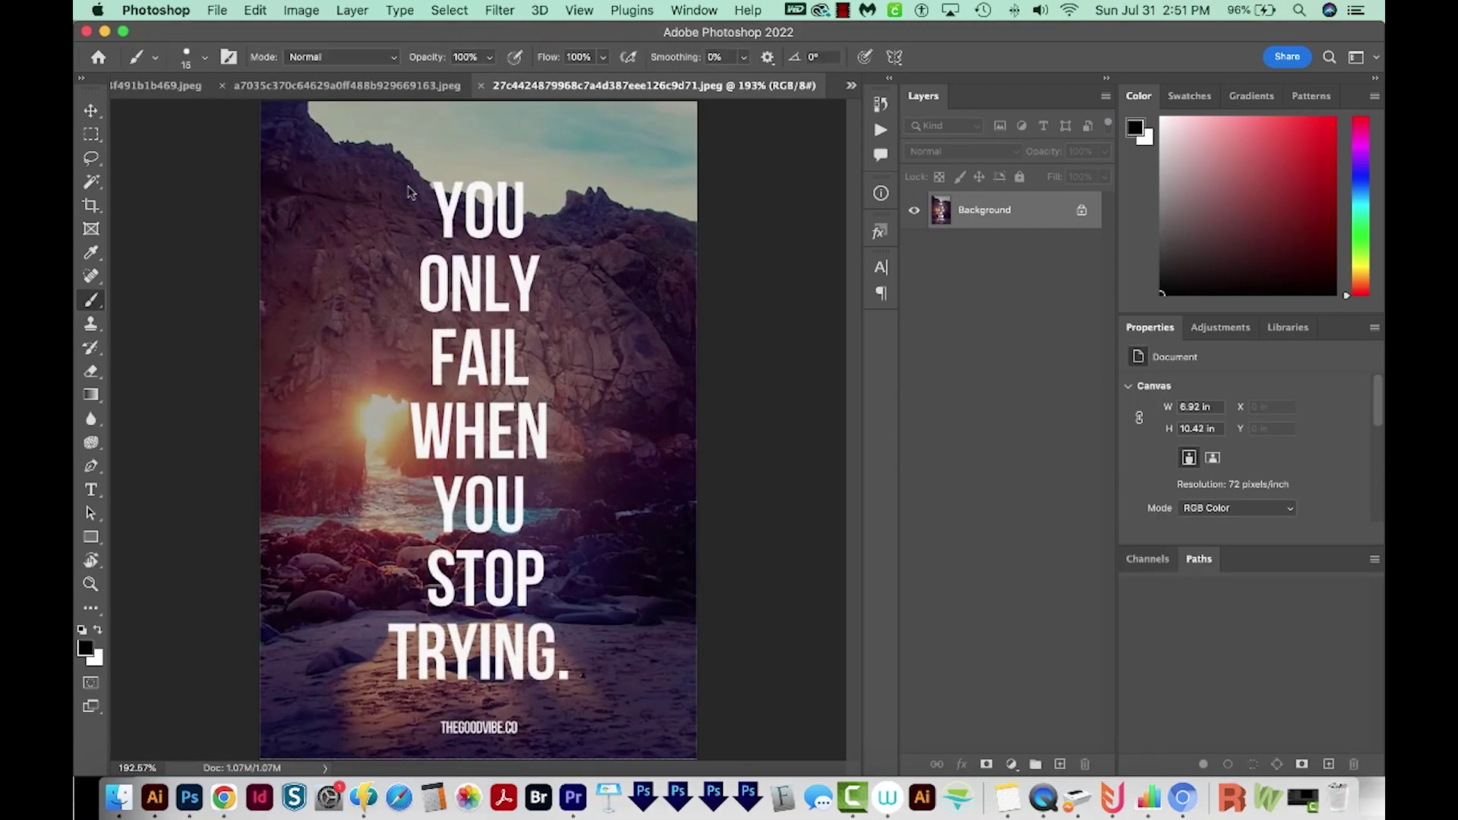
click(91, 135)
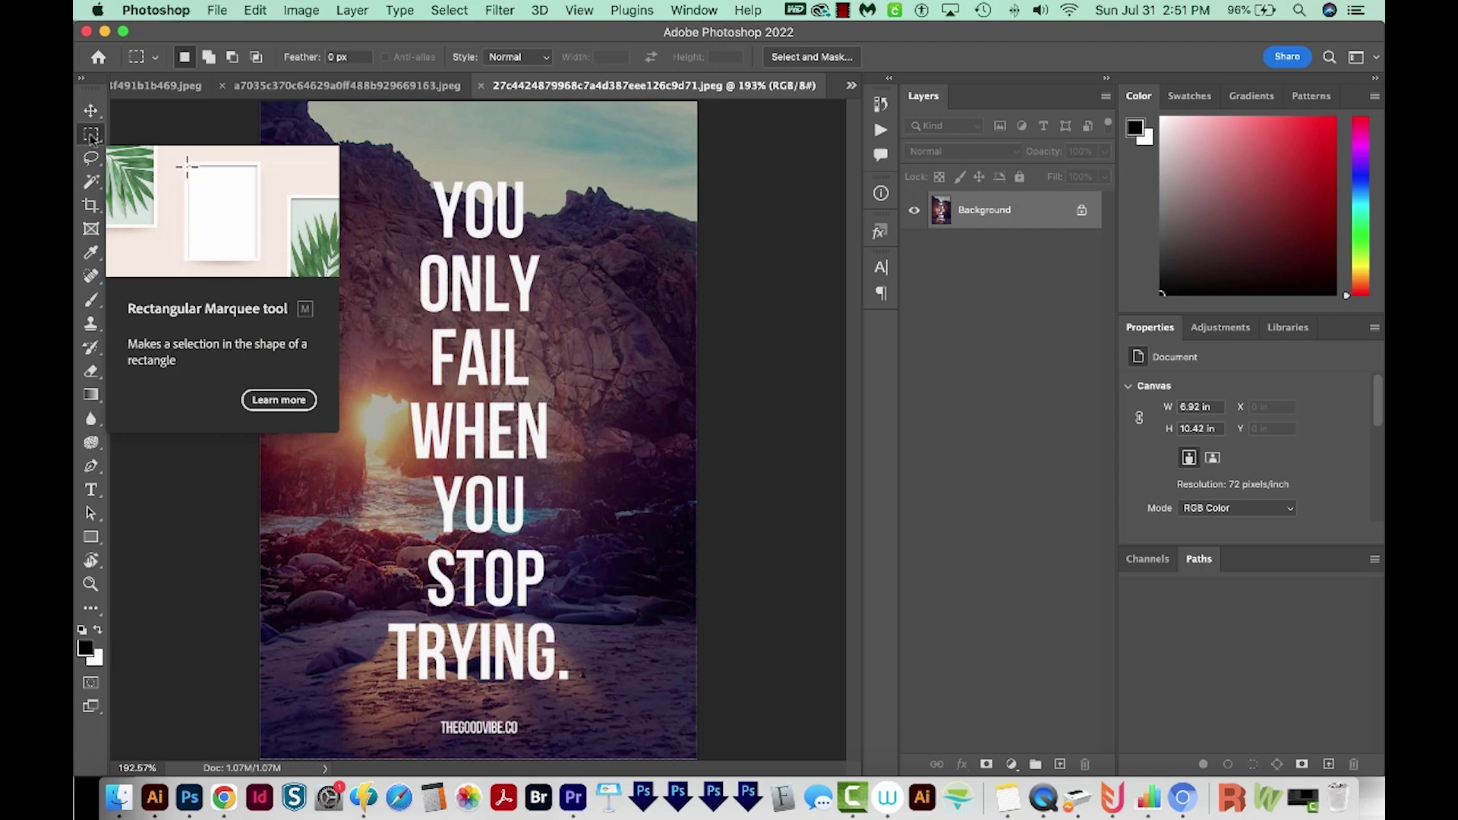
drag(387, 171, 573, 692)
drag(433, 714, 524, 741)
- Narrow the selection to the white lettering with Color Range set to Highlights
click(448, 10)
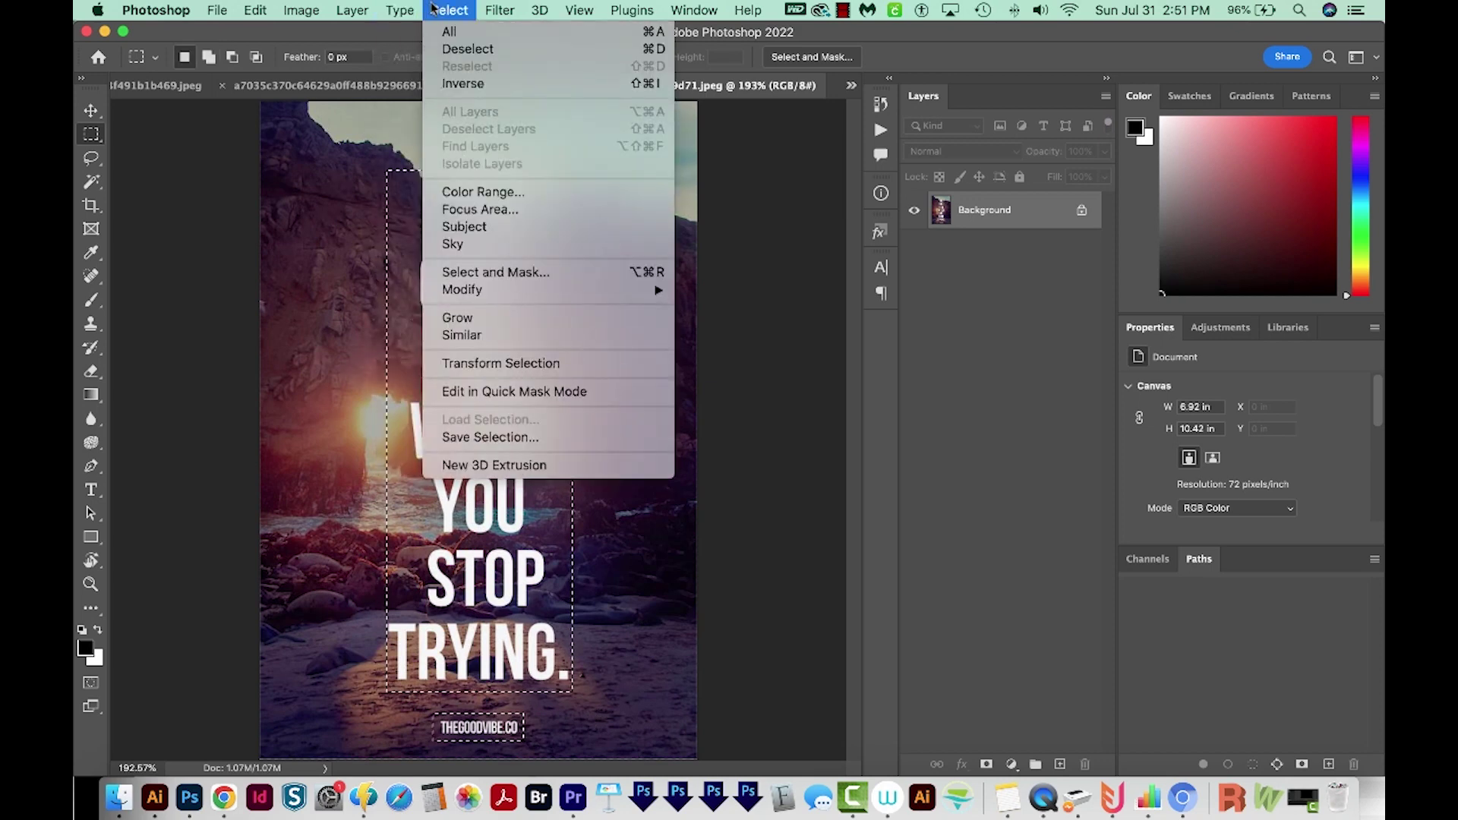
click(514, 191)
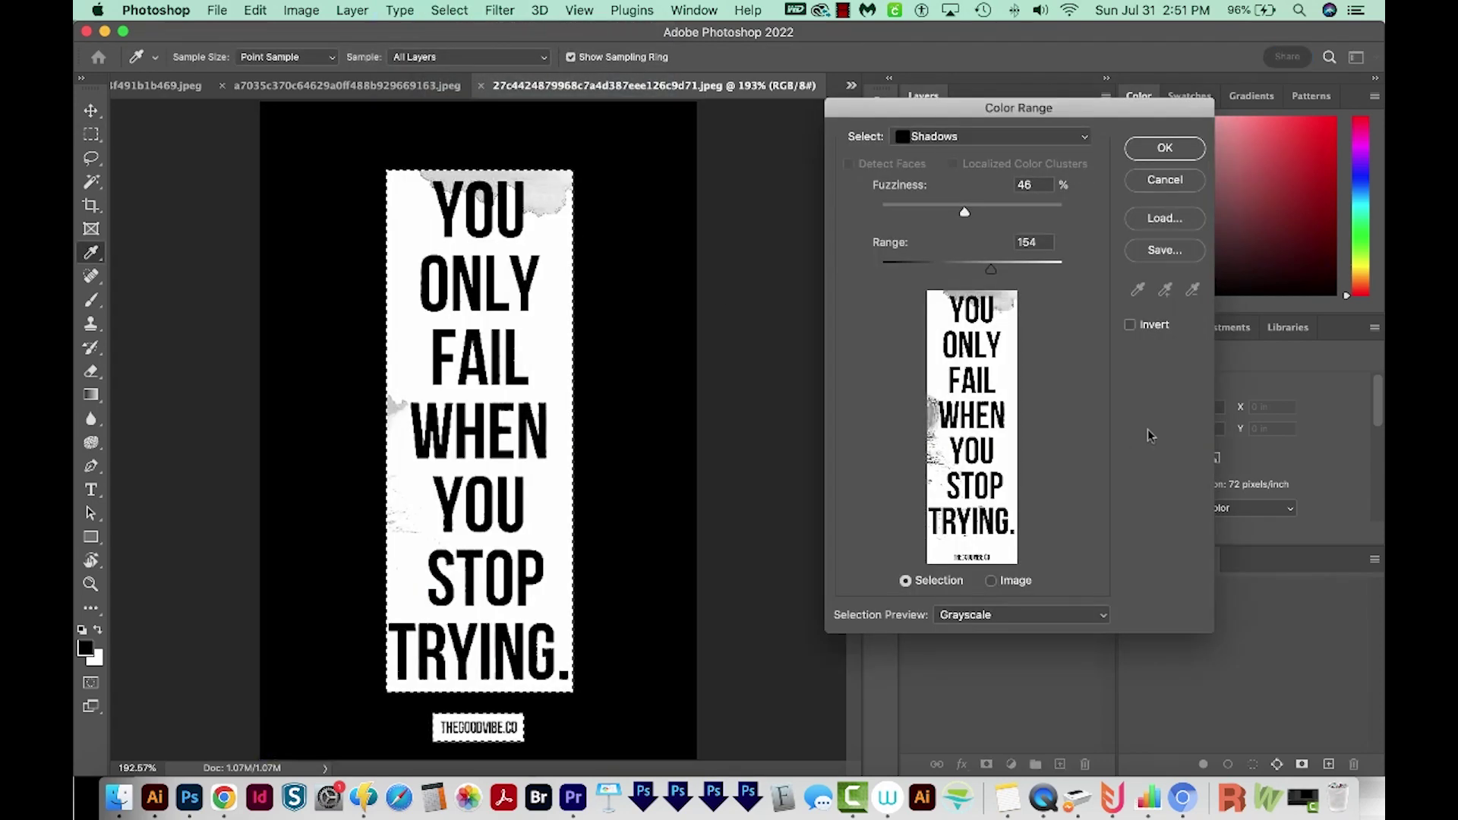
click(971, 141)
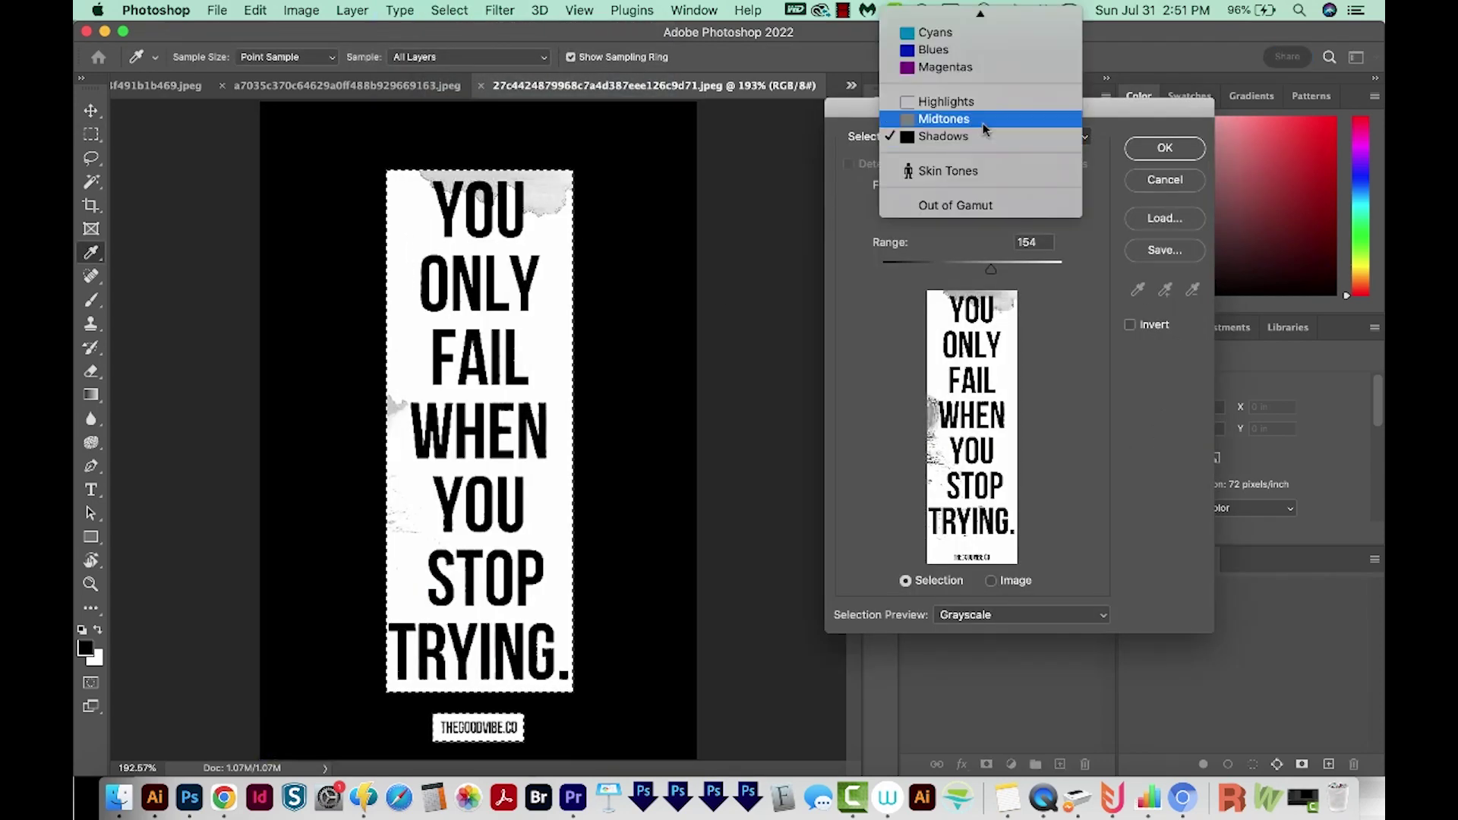
click(986, 101)
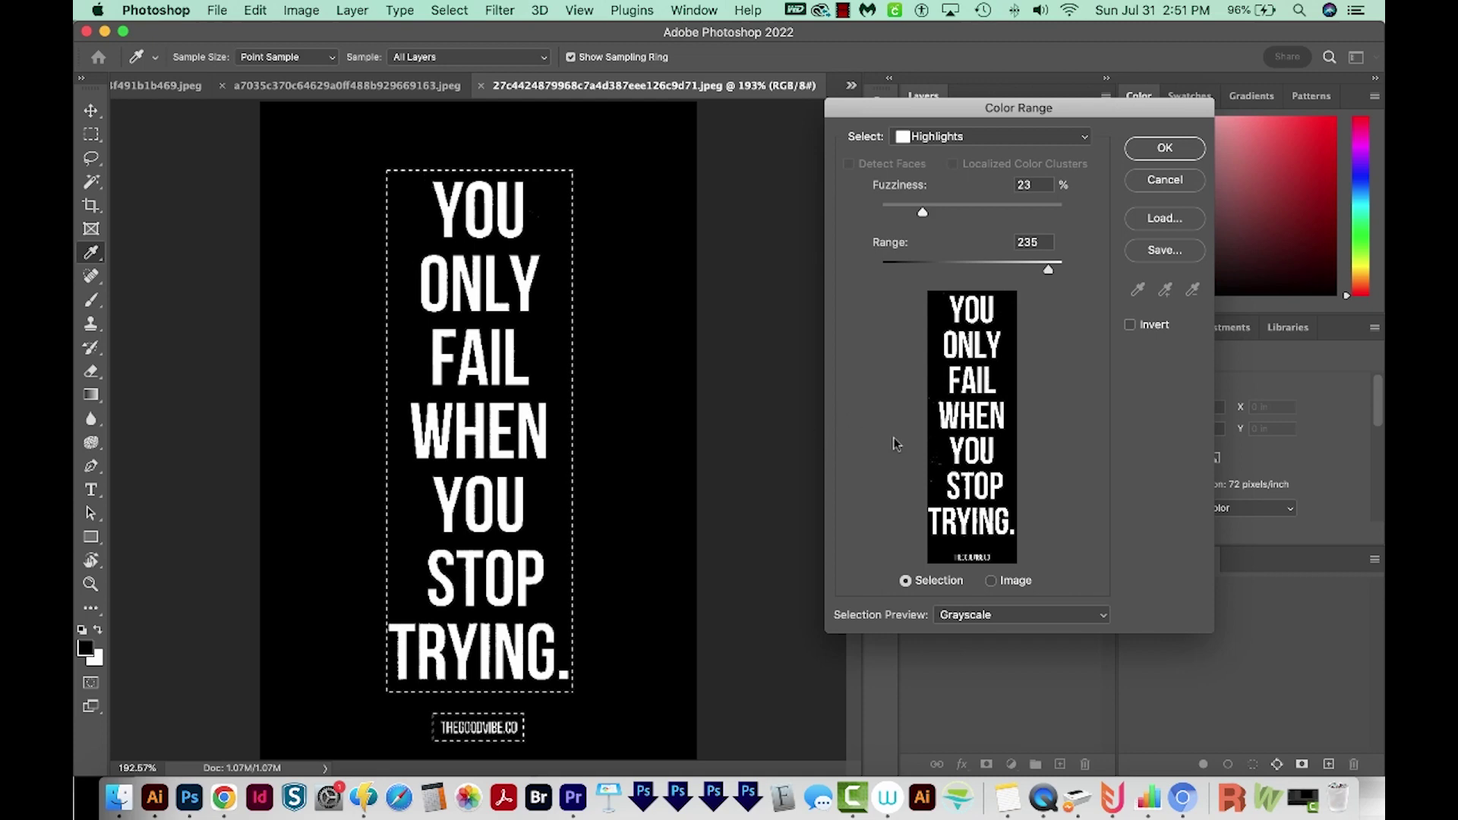
click(1197, 151)
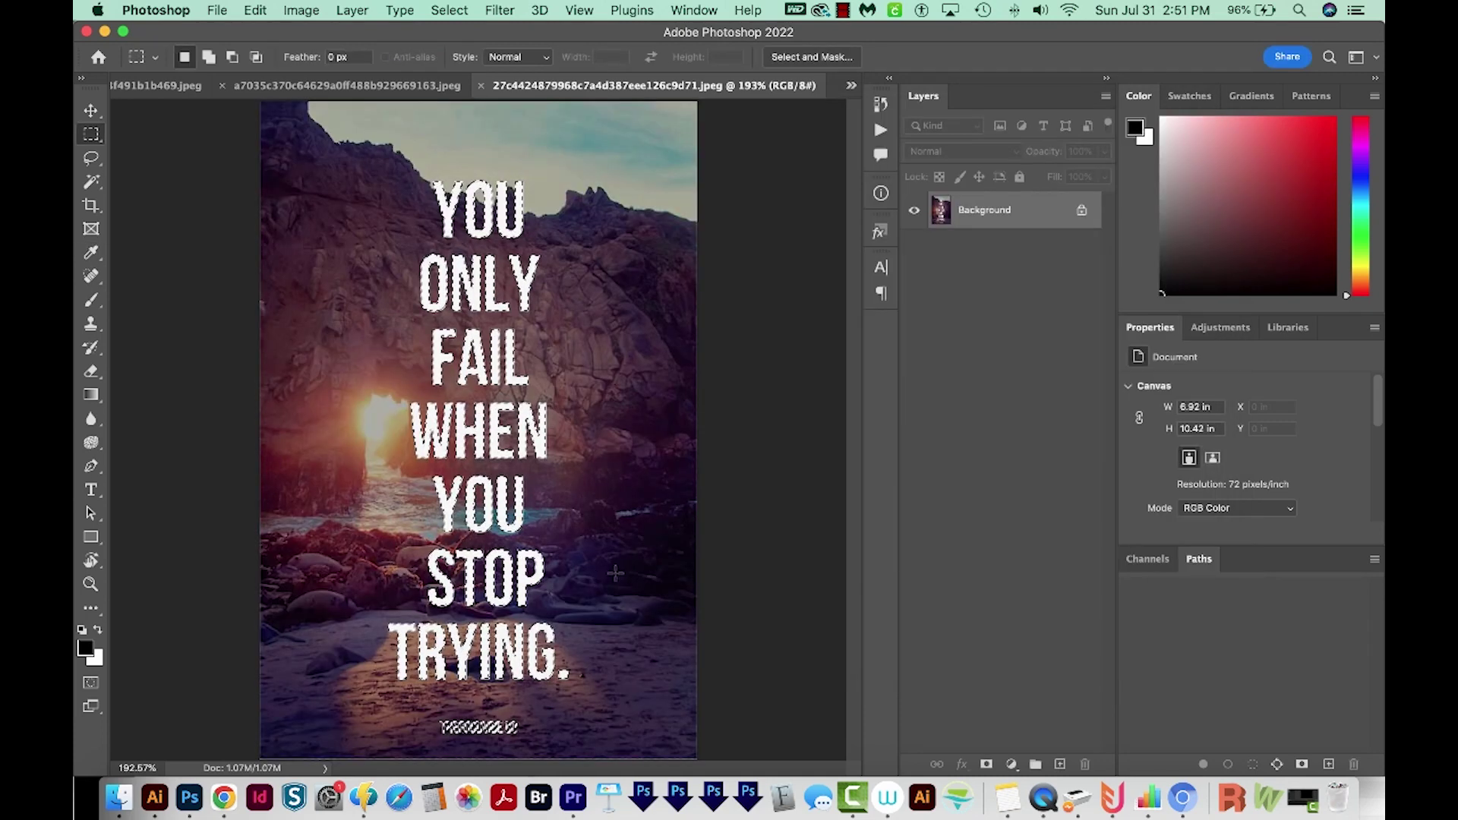
click(454, 12)
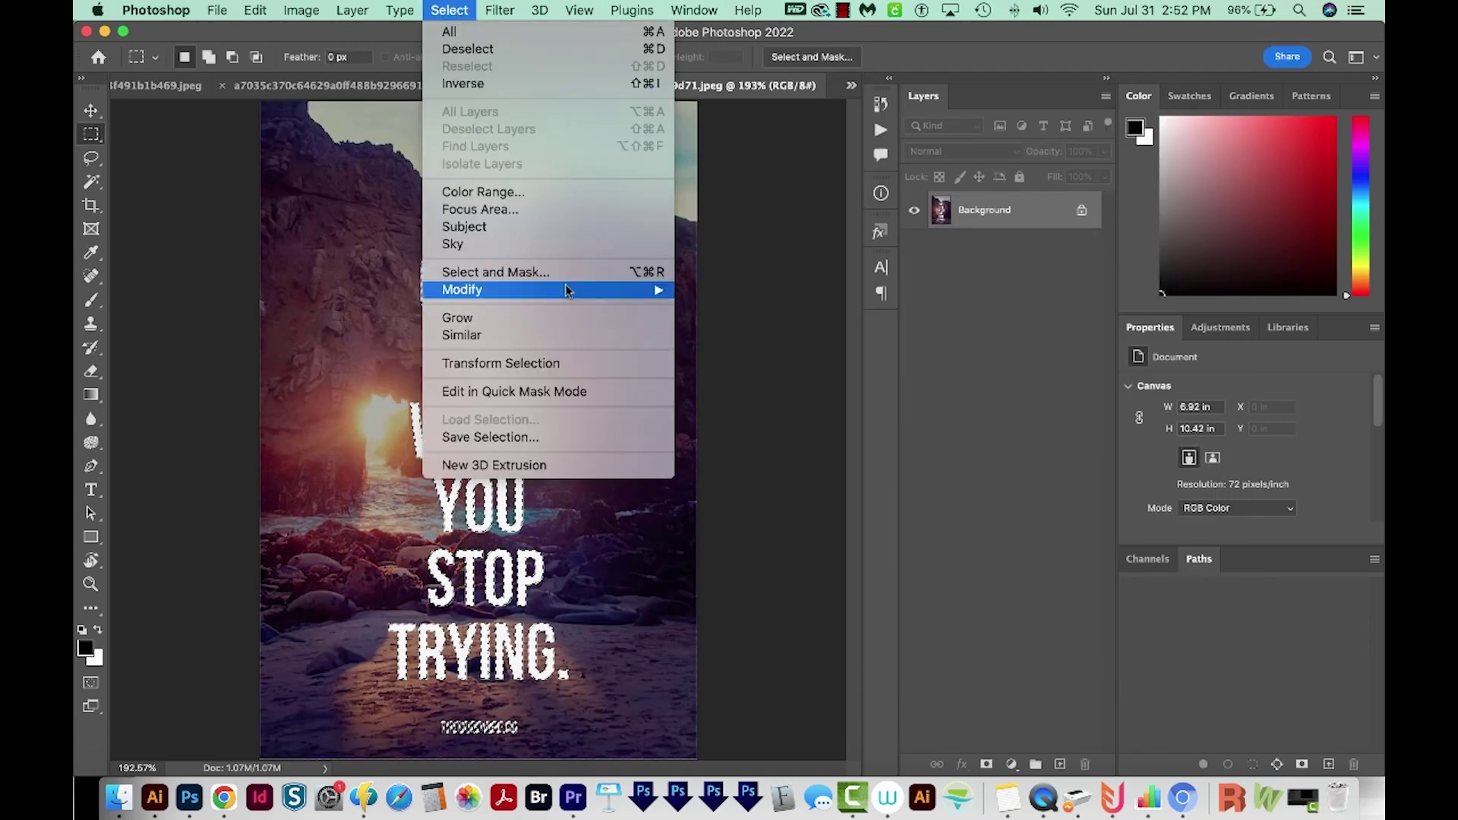
- Expand the text selection by 2 pixels
mouse_move(570, 290)
click(769, 325)
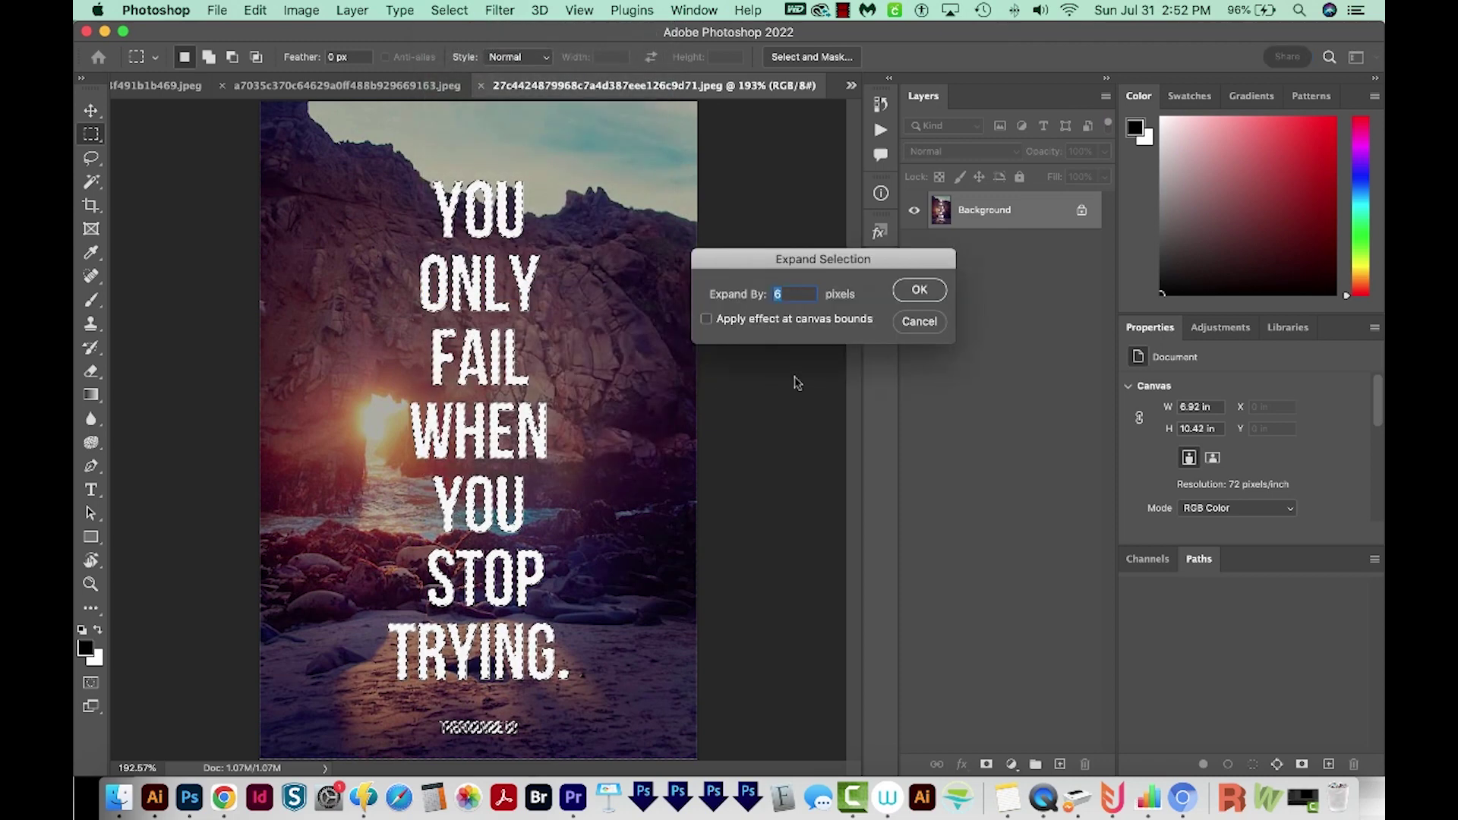
click(920, 289)
- Content-Aware Fill the quote area with rock, sky and sand, then deselect
click(255, 10)
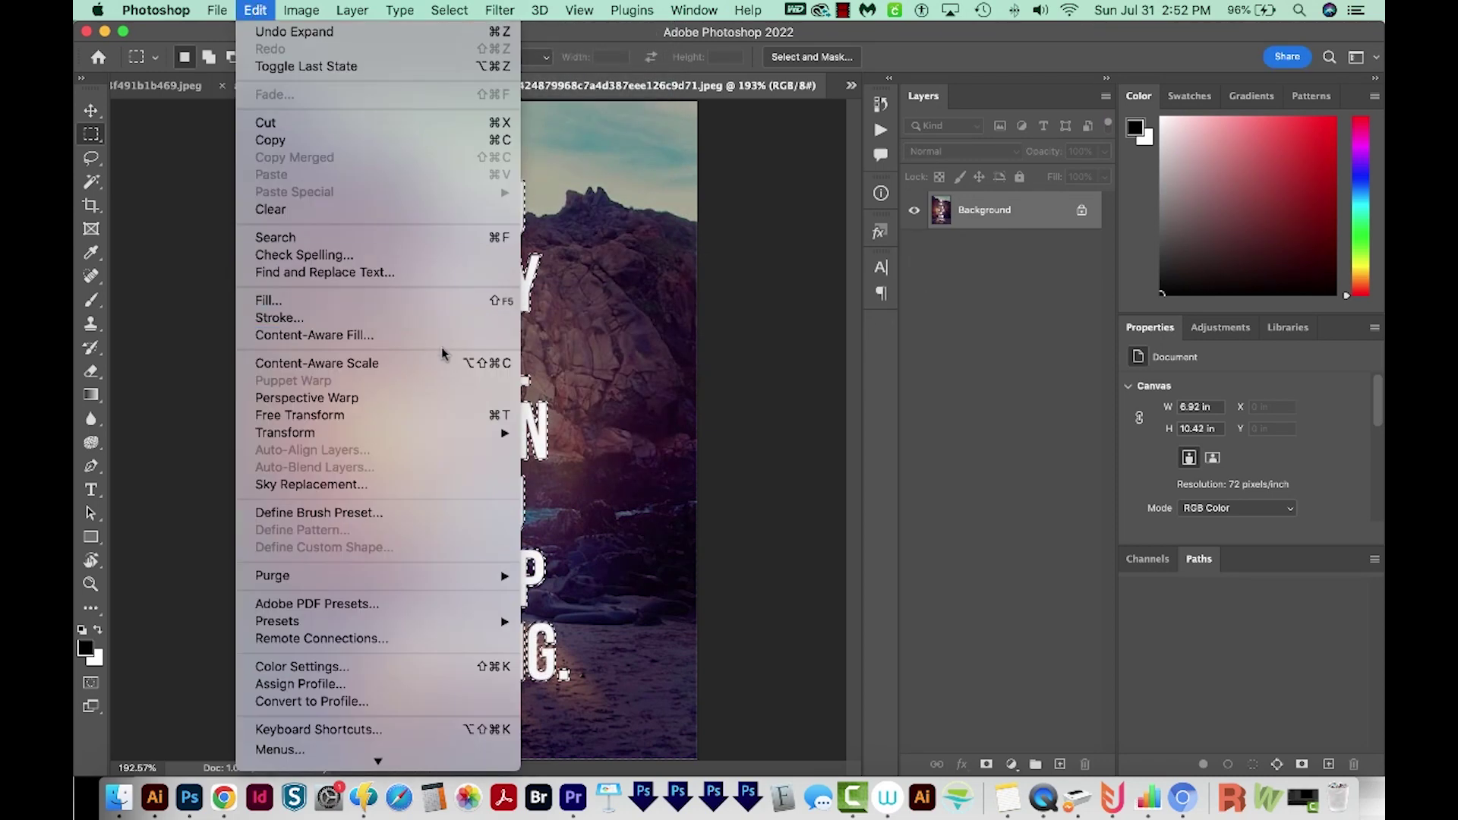
click(426, 332)
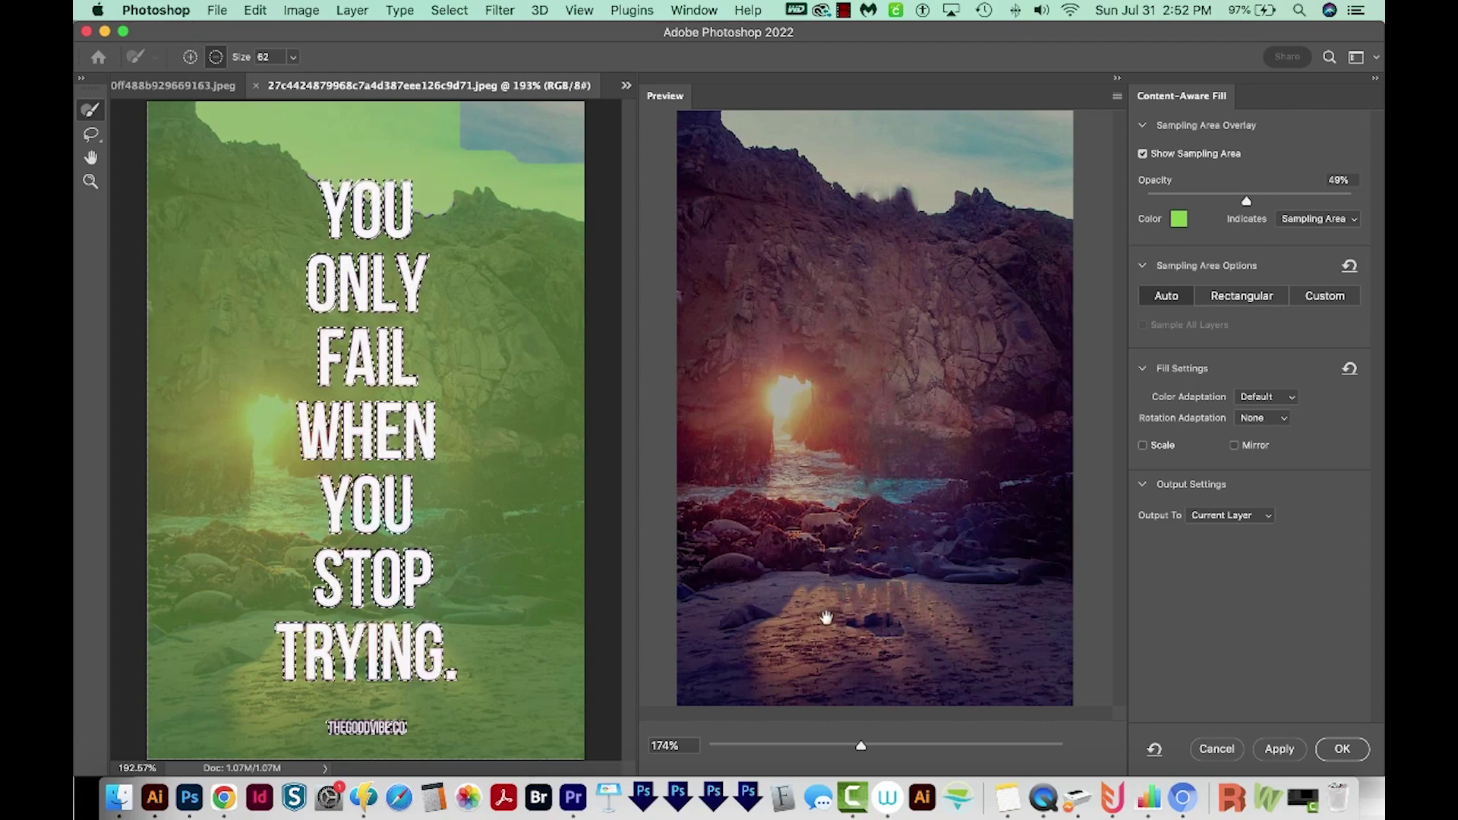
click(1342, 749)
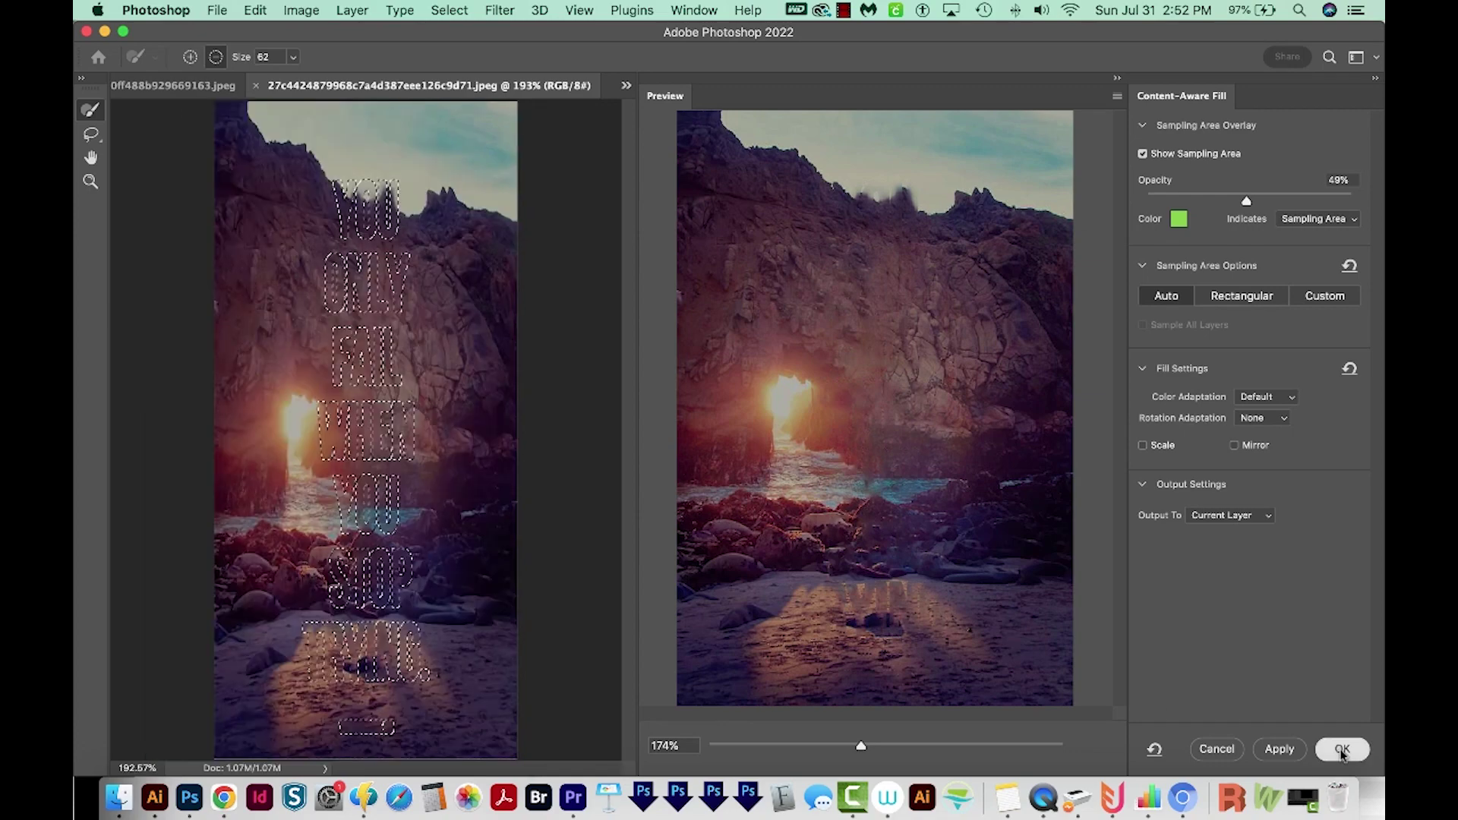
key(super+d)
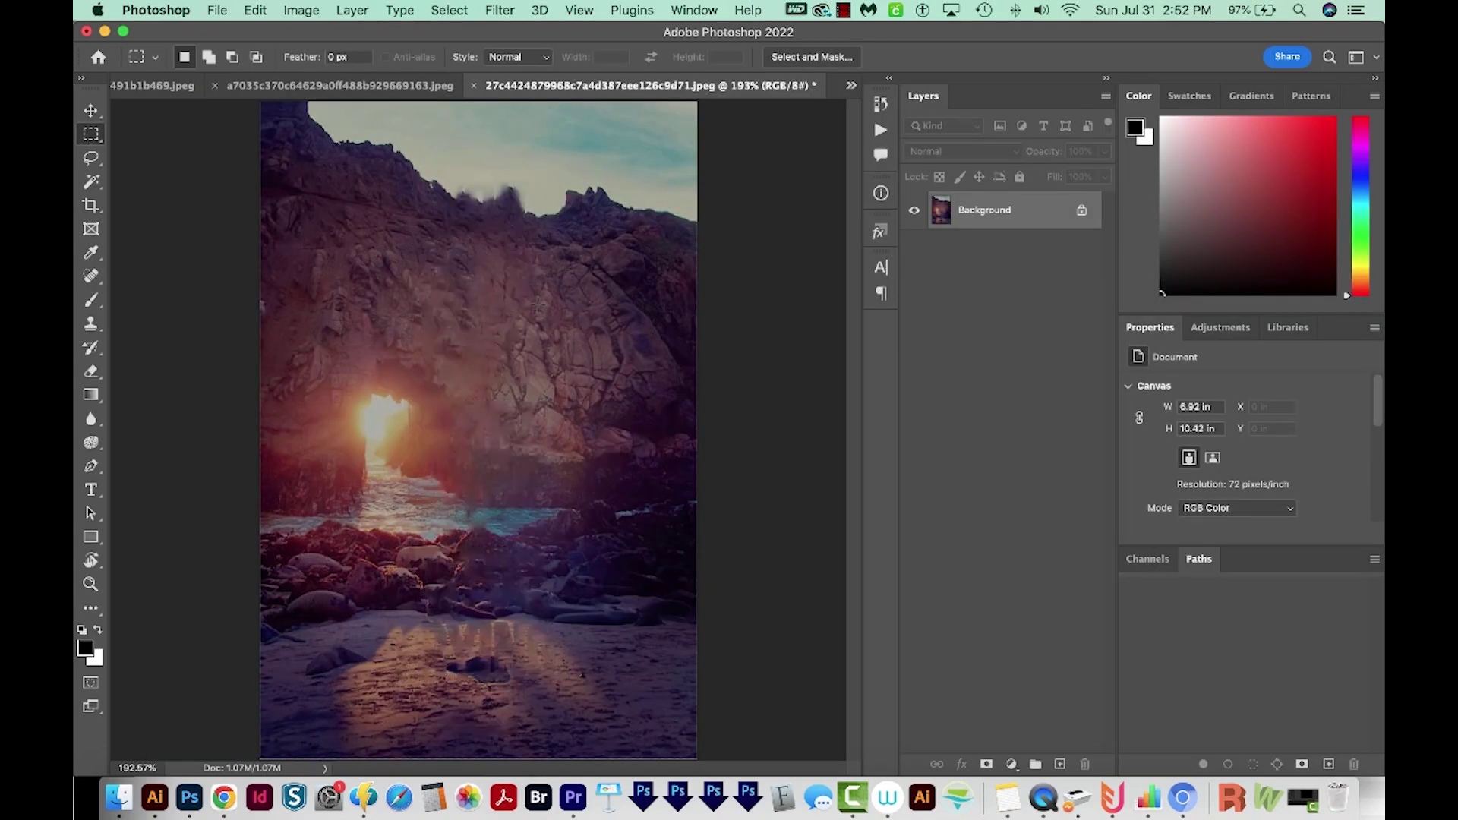
- Zoom in on the ridgeline and set up the Clone Stamp at size 22
key(z)
drag(460, 230, 531, 232)
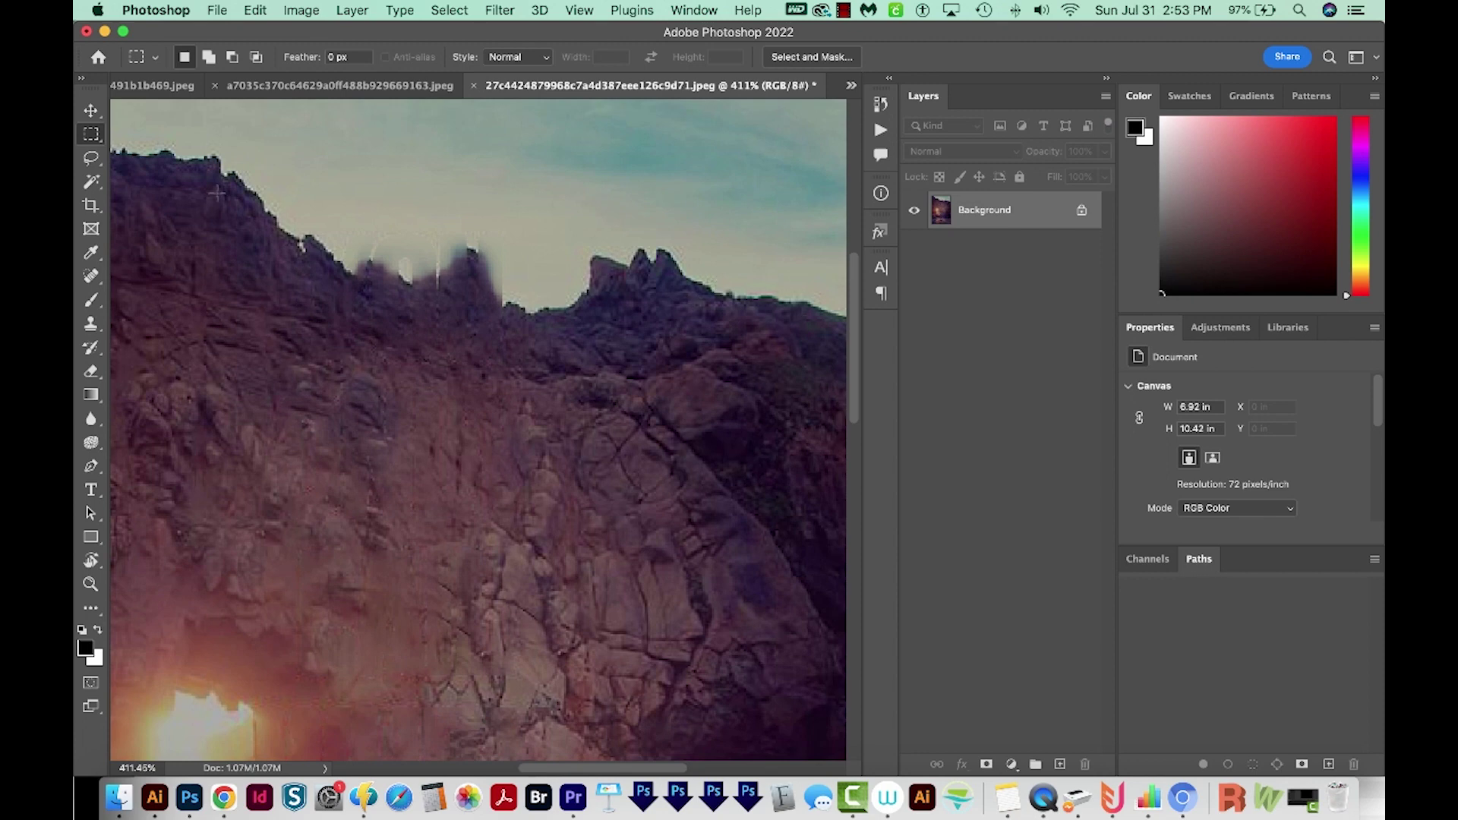
click(91, 325)
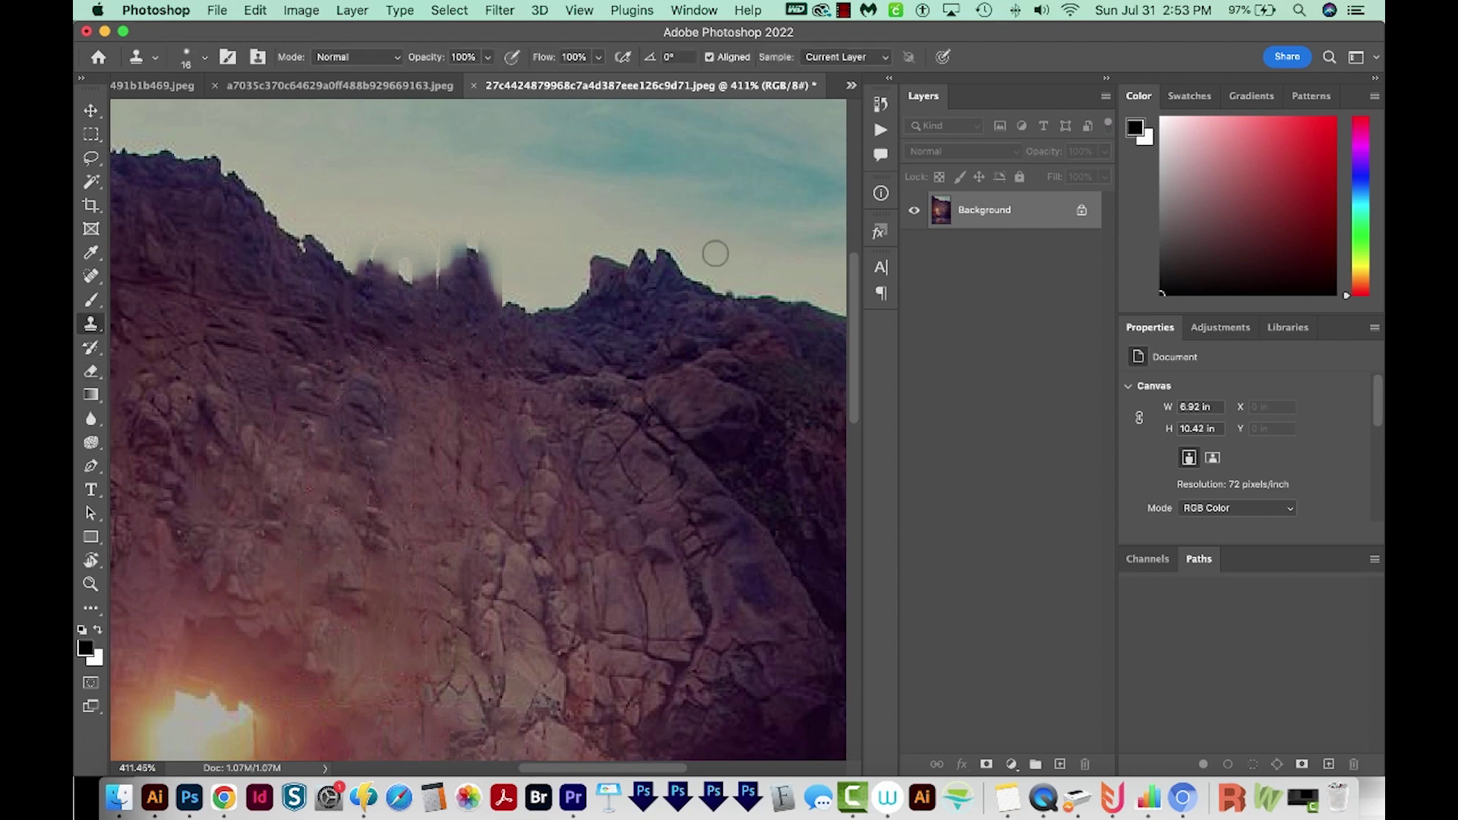
ctrl+alt+drag(736, 253, 731, 262)
- Clone clean sky over the dark blobs and light streaks along the ridge, then view the whole photo
drag(399, 273, 467, 291)
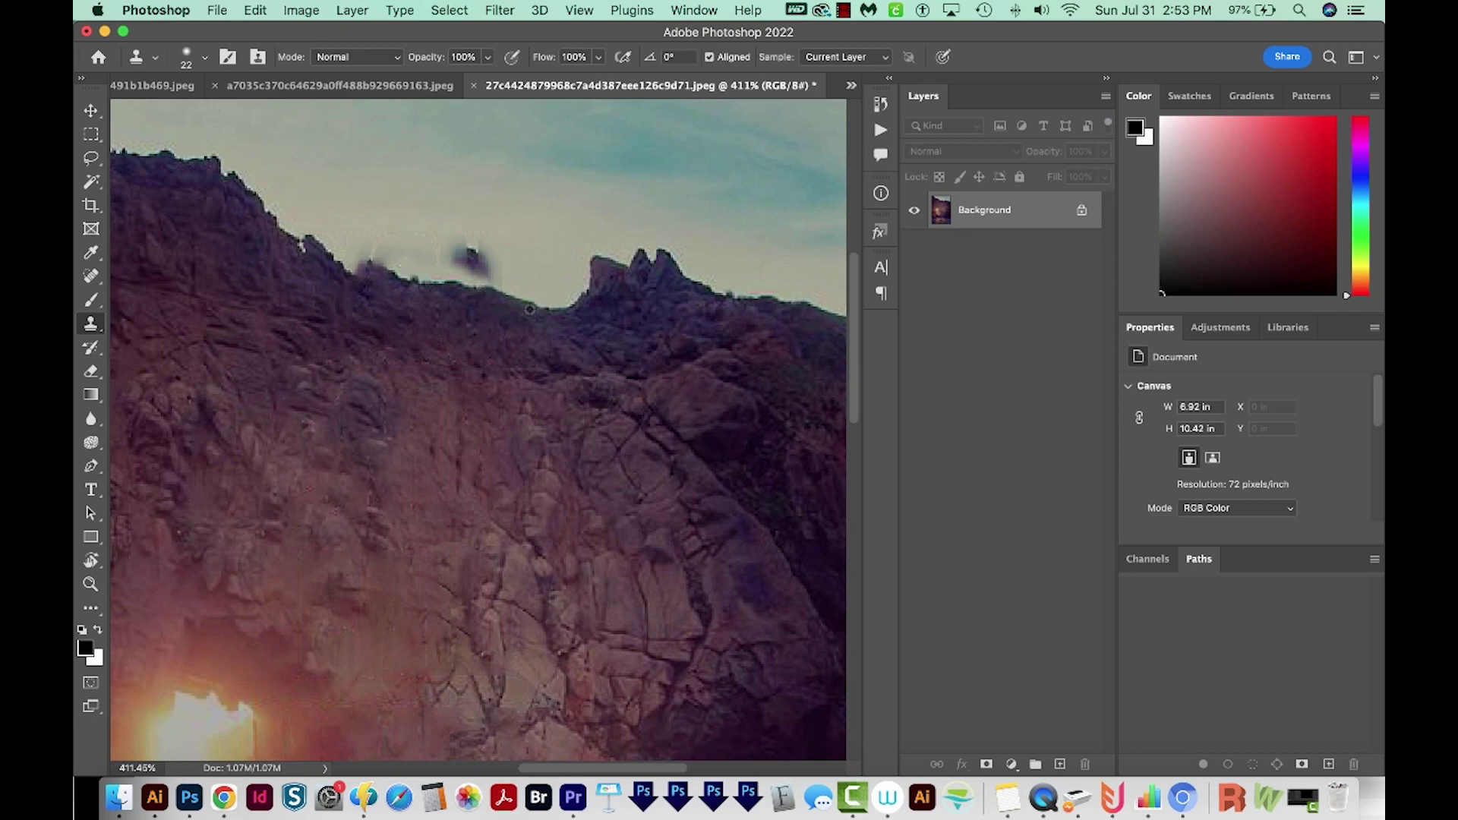
drag(452, 254, 494, 269)
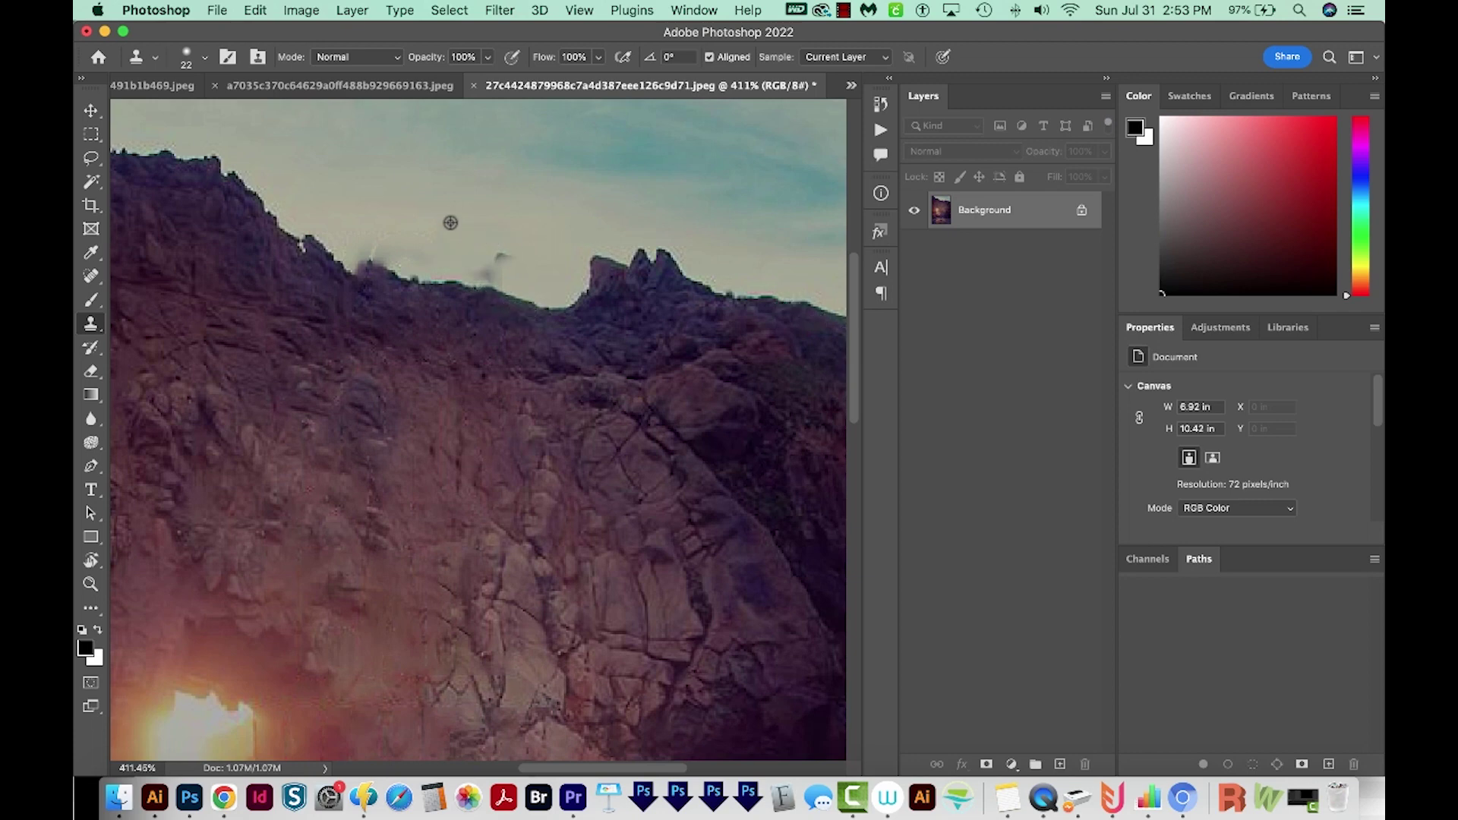
drag(499, 276, 508, 274)
drag(362, 239, 406, 249)
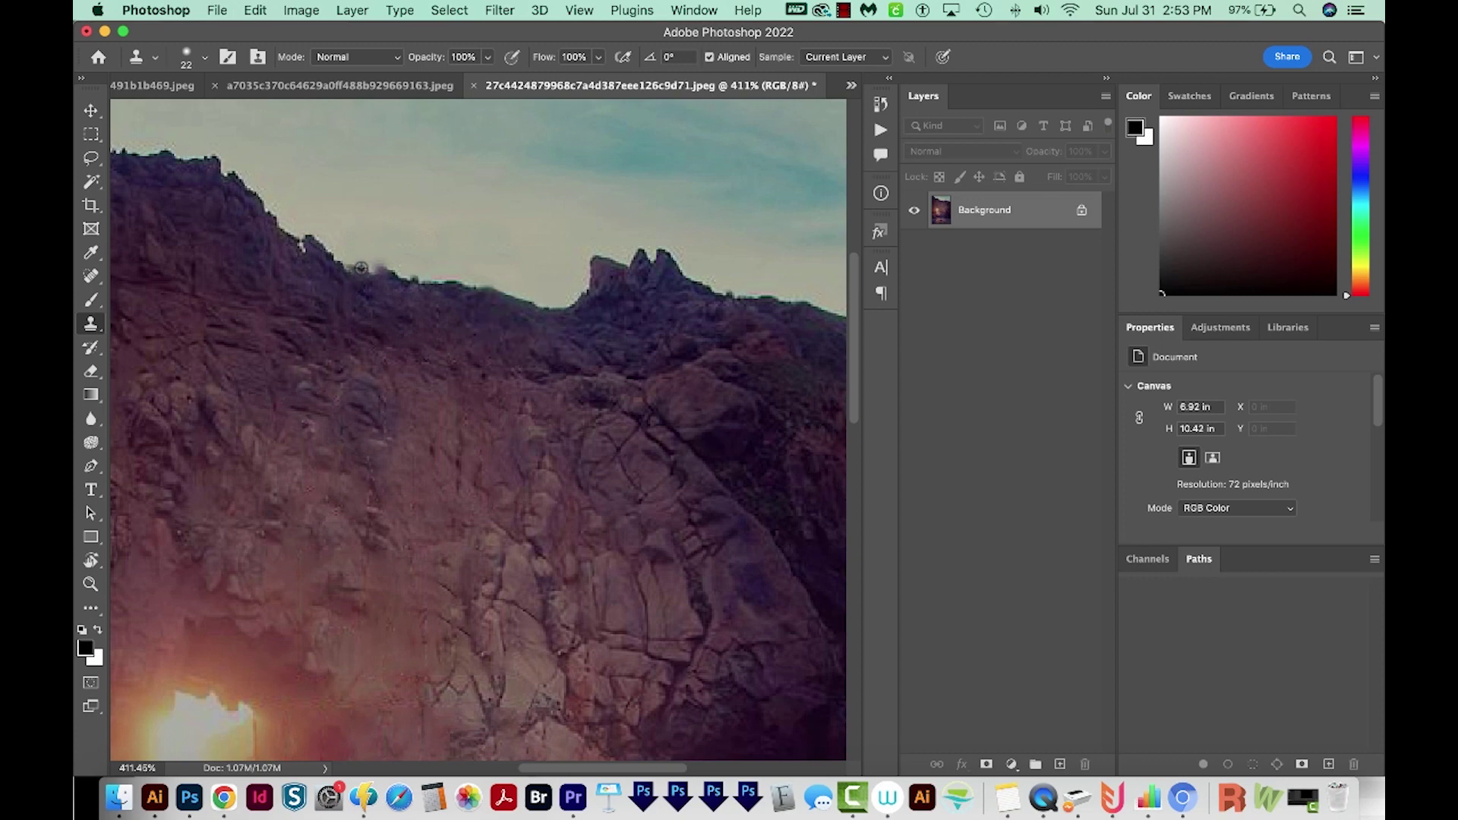
drag(357, 269, 407, 273)
click(492, 259)
key(super+z)
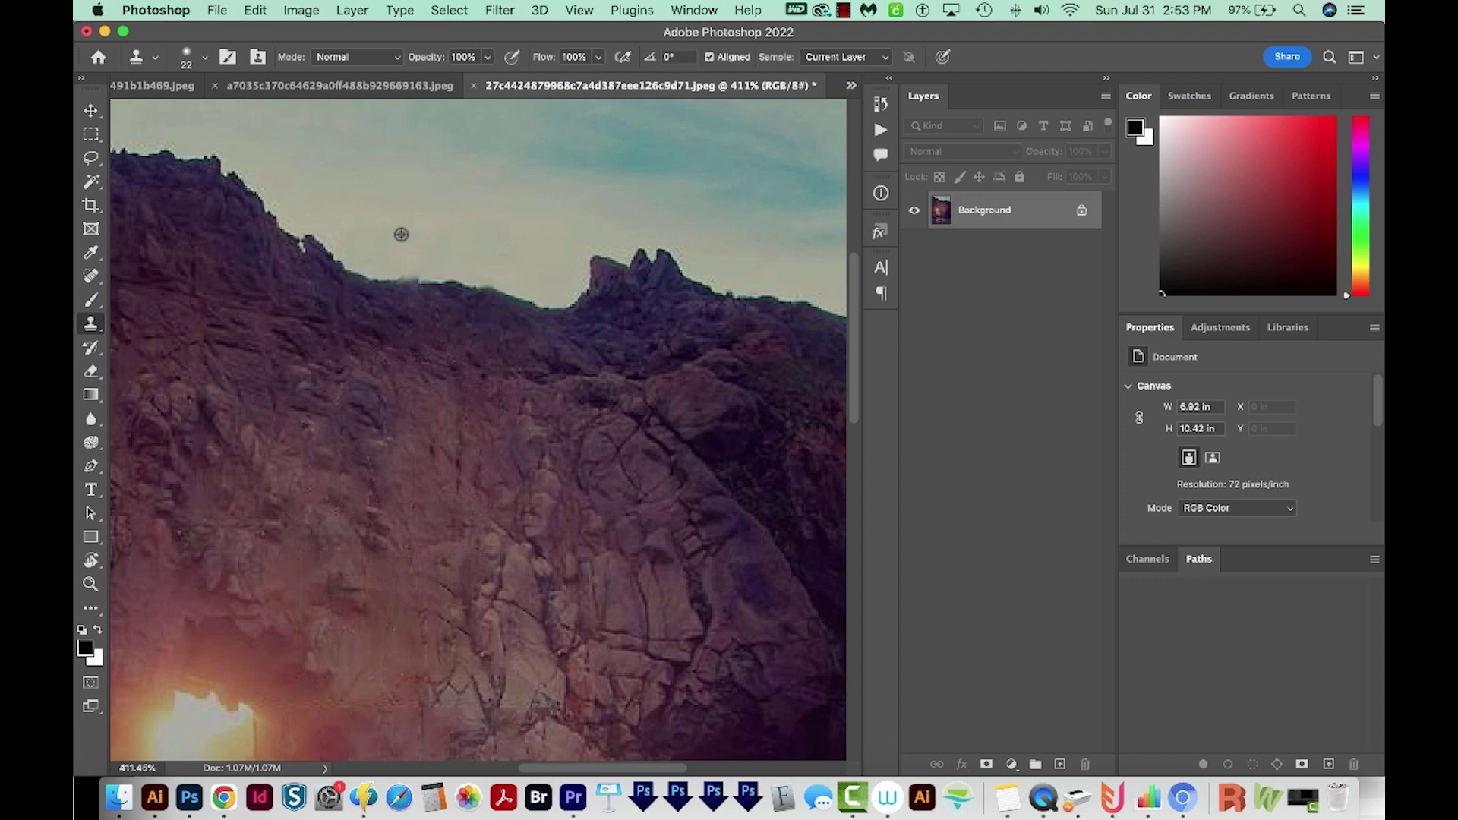
key(super+1)
key(z)
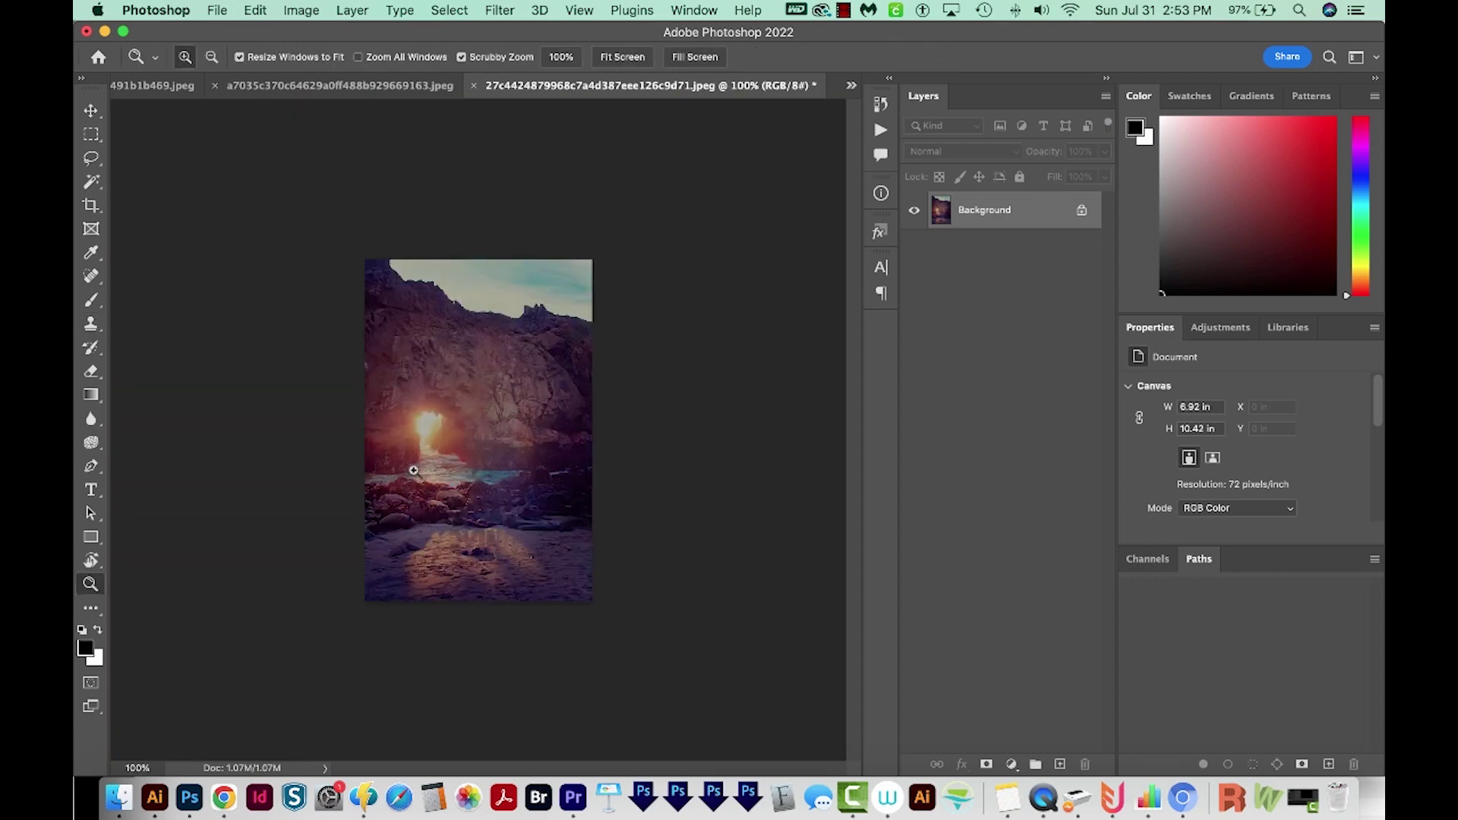
drag(441, 438, 484, 439)
key(s)
drag(752, 404, 615, 495)
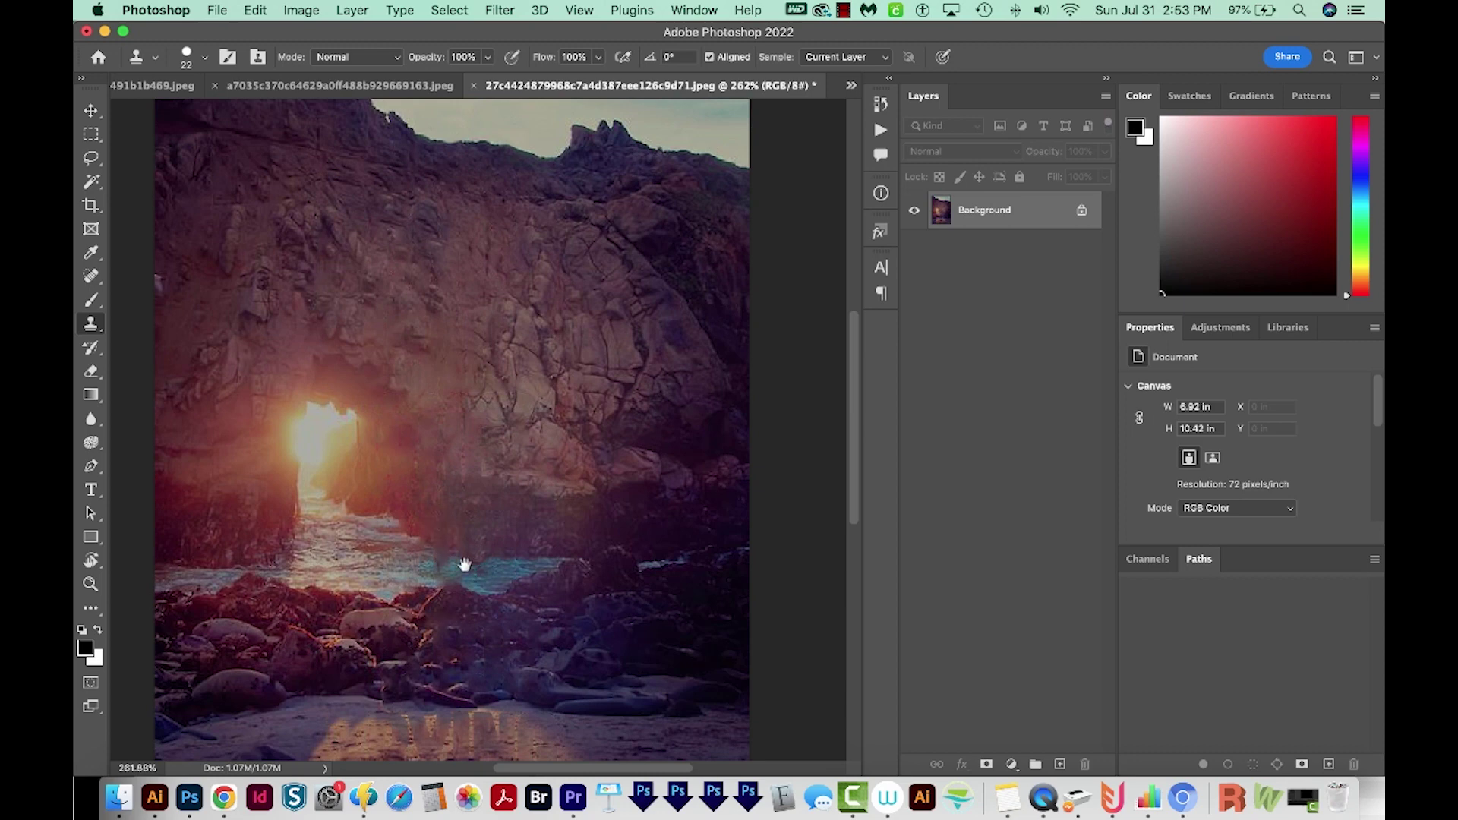
drag(457, 629, 488, 433)
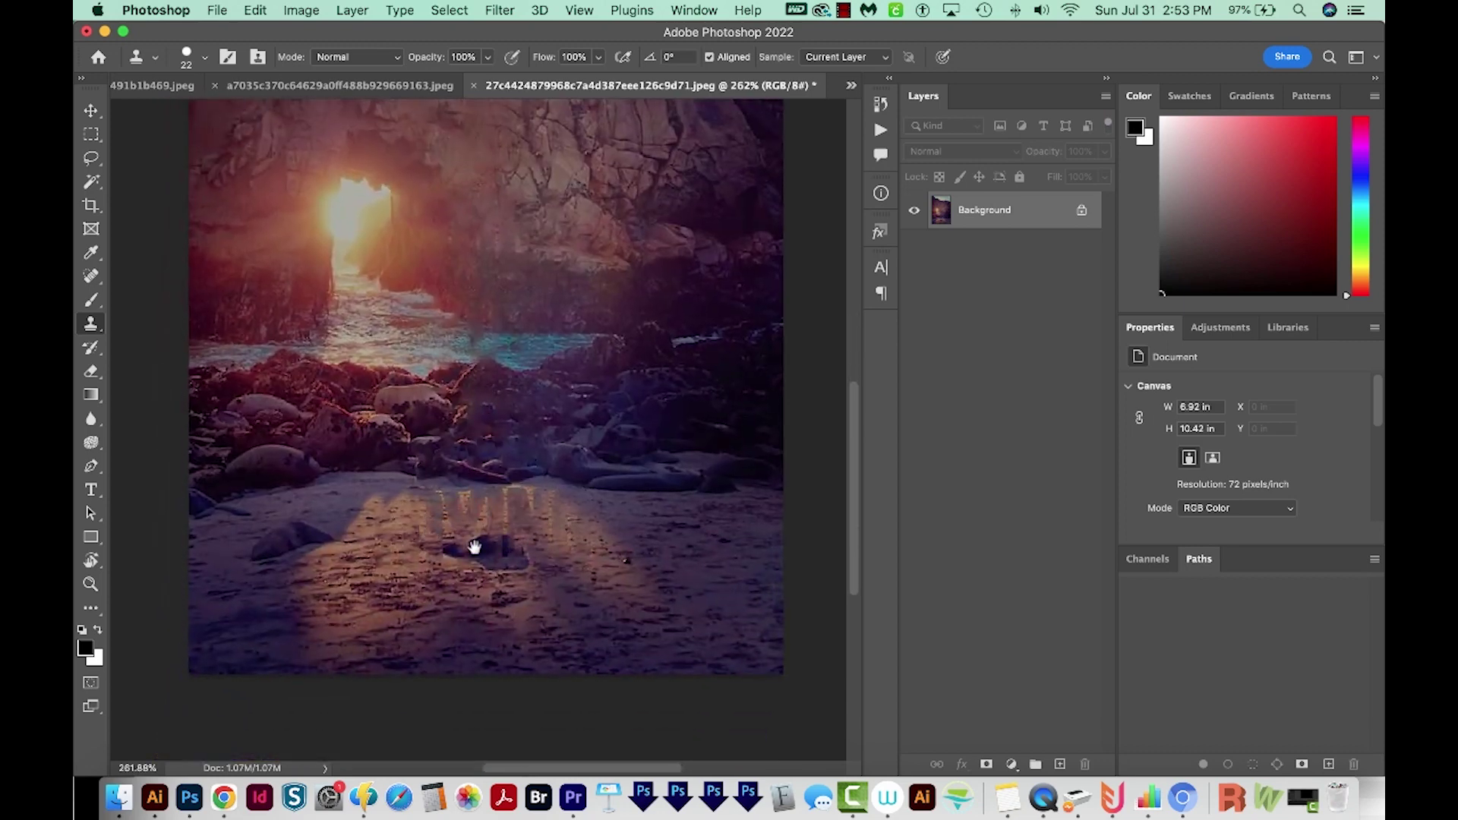
drag(564, 391, 542, 597)
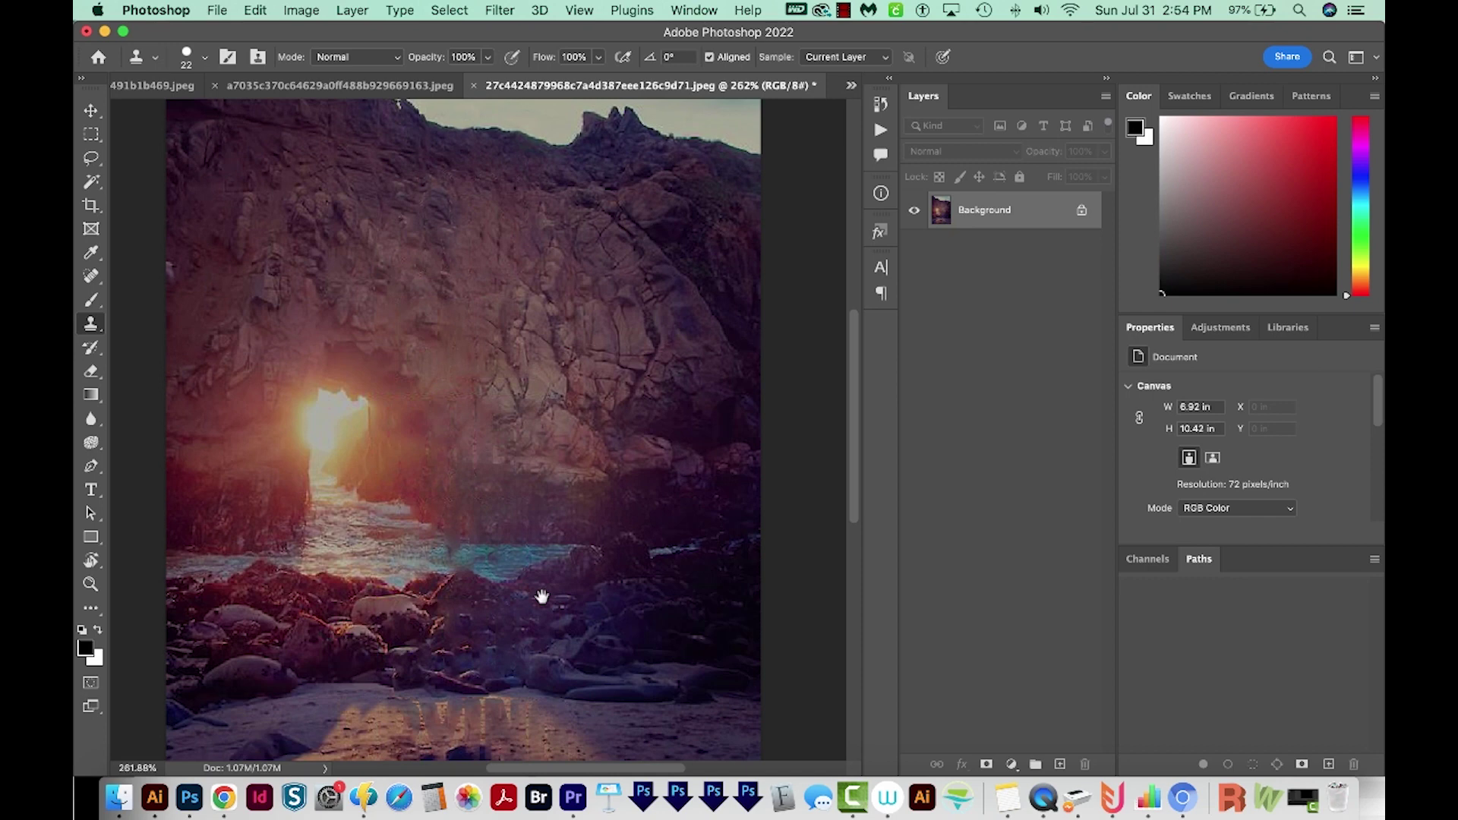
key(super+minus)
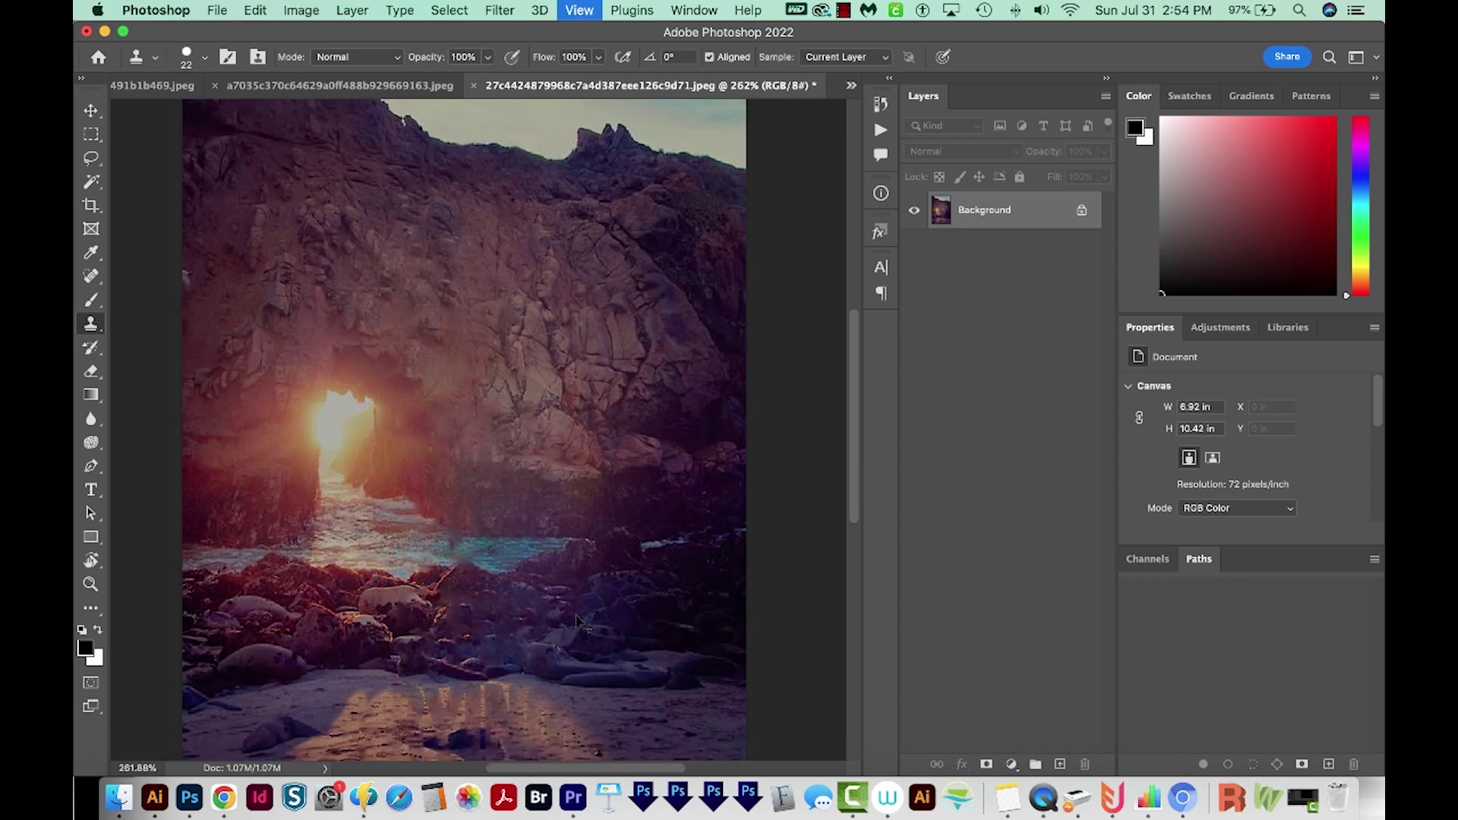